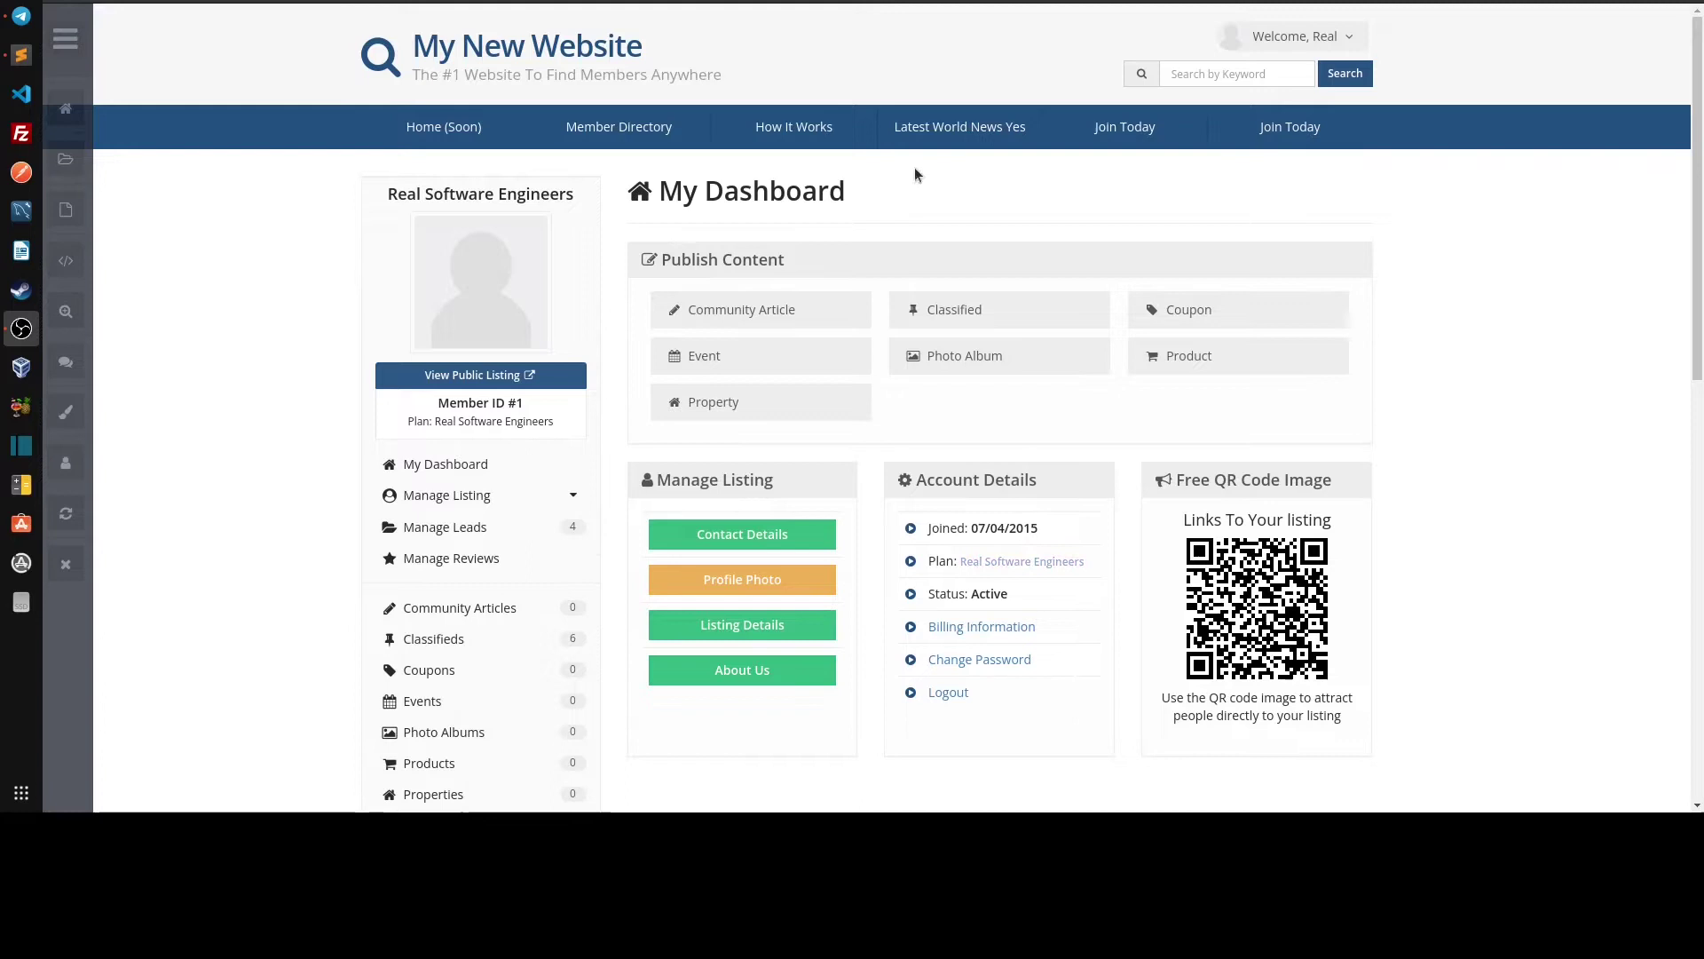
Quick-edit member #1 so its public listing represents an Individual / Person, and save.
scroll(1552, 449, down, 1)
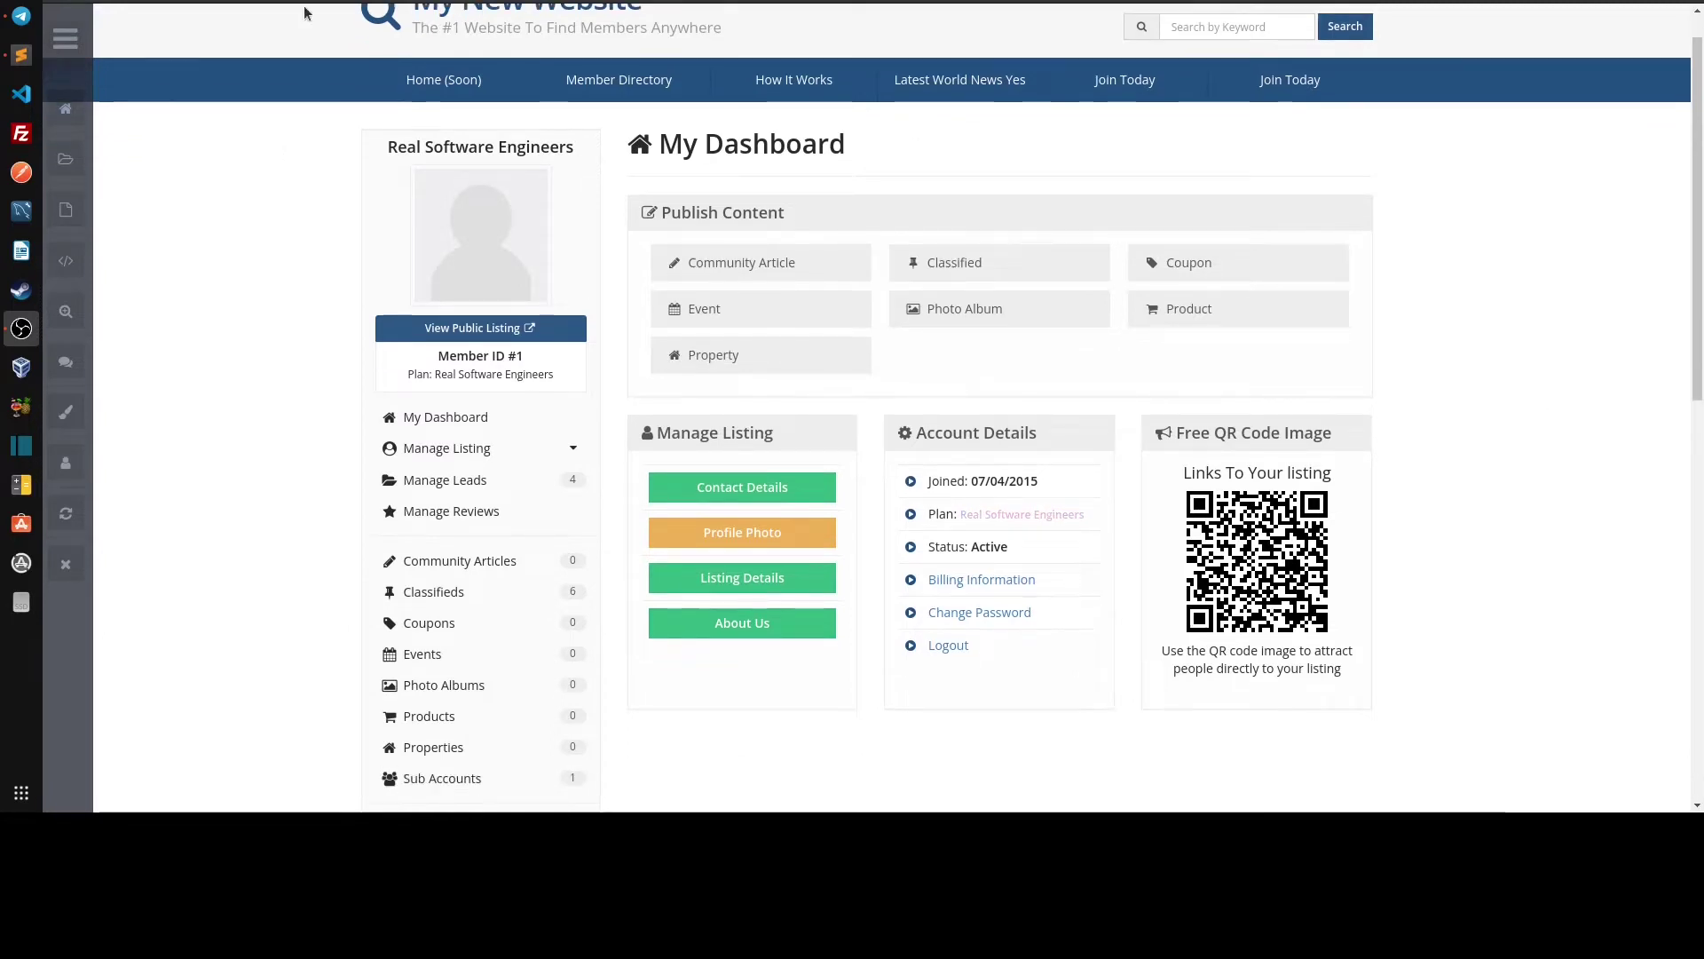
scroll(304, 147, up, 1)
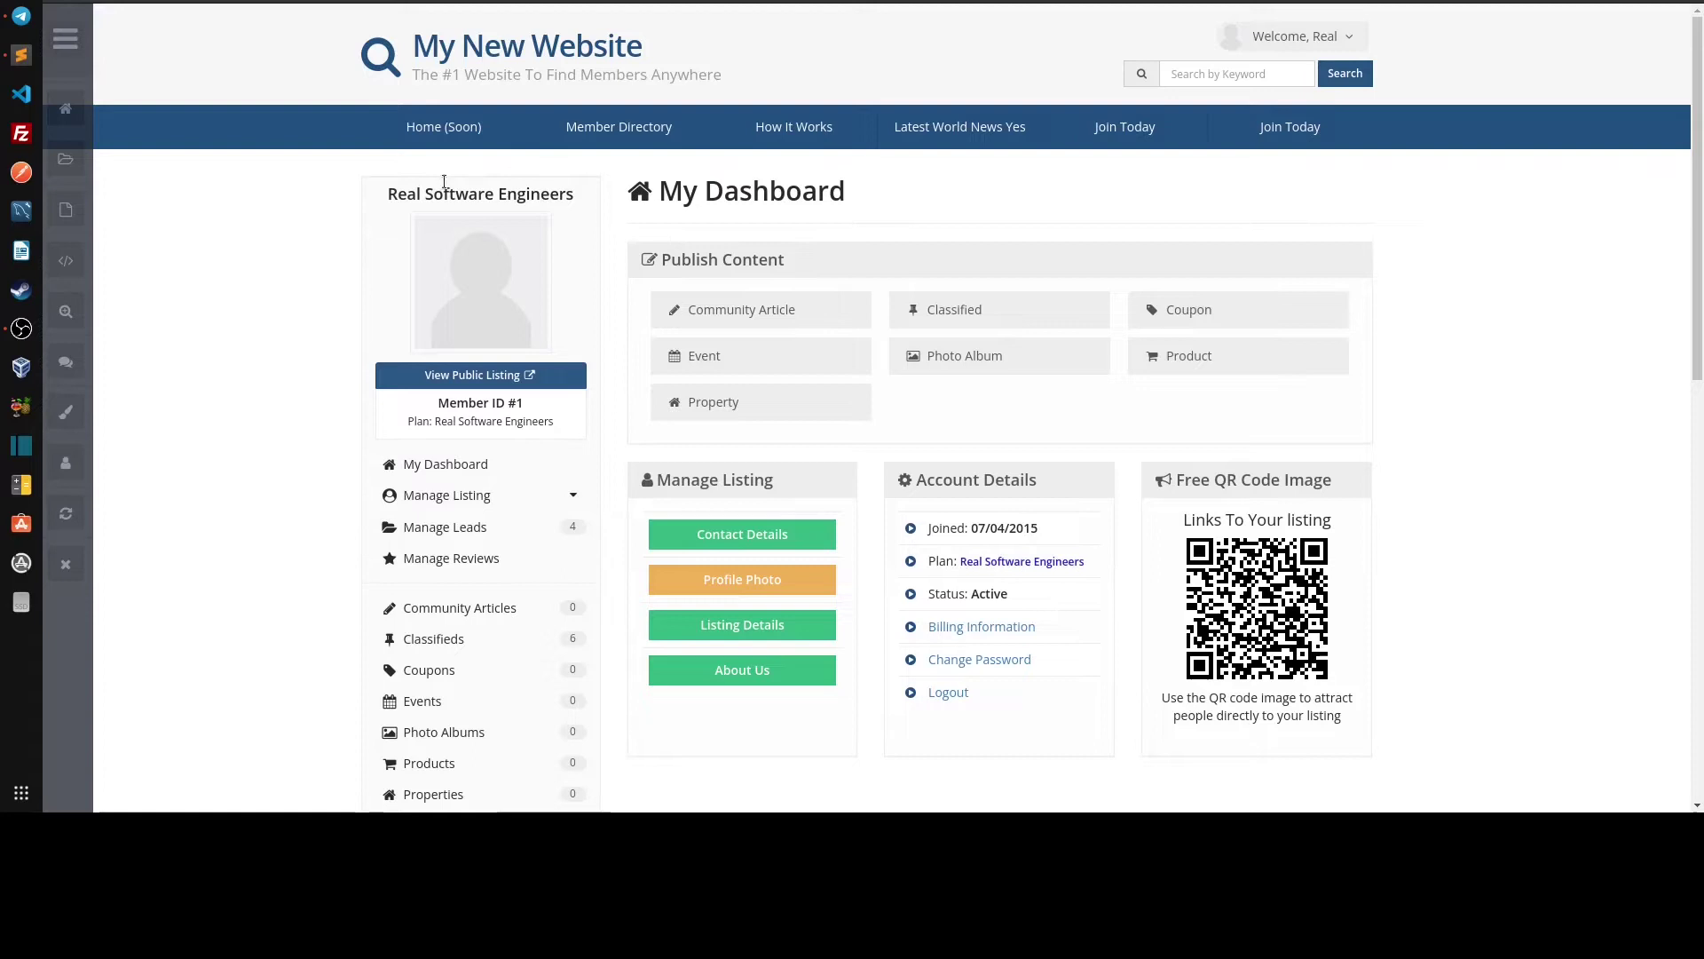
scroll(281, 269, down, 1)
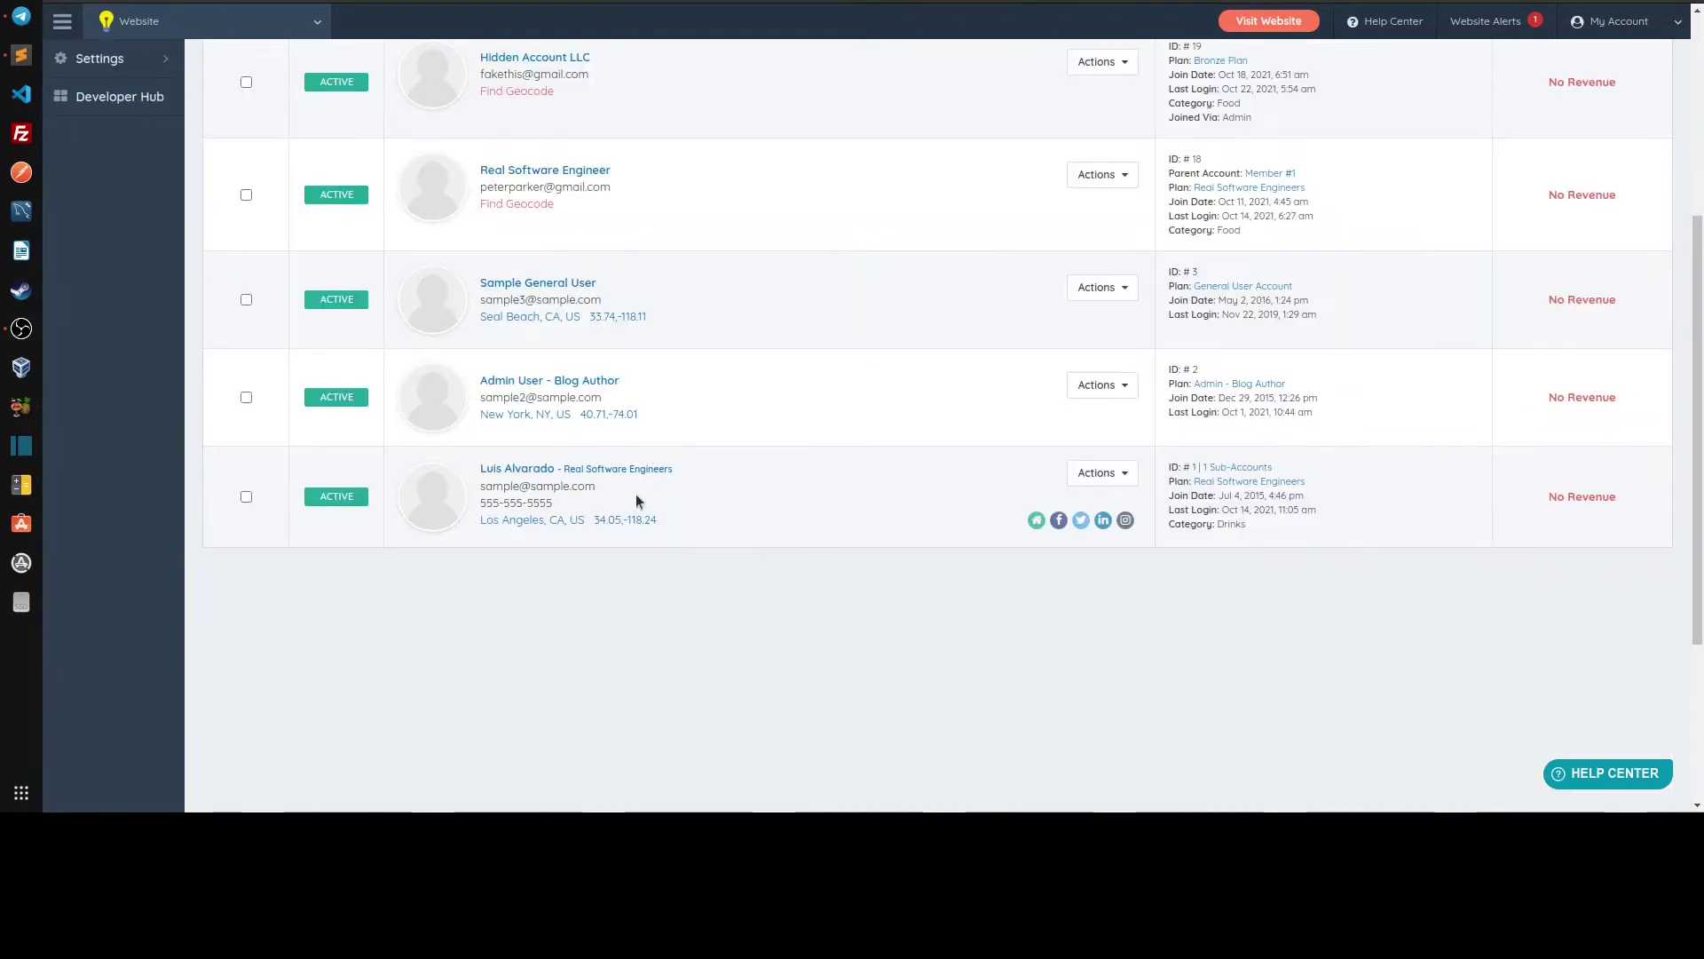
click(1070, 478)
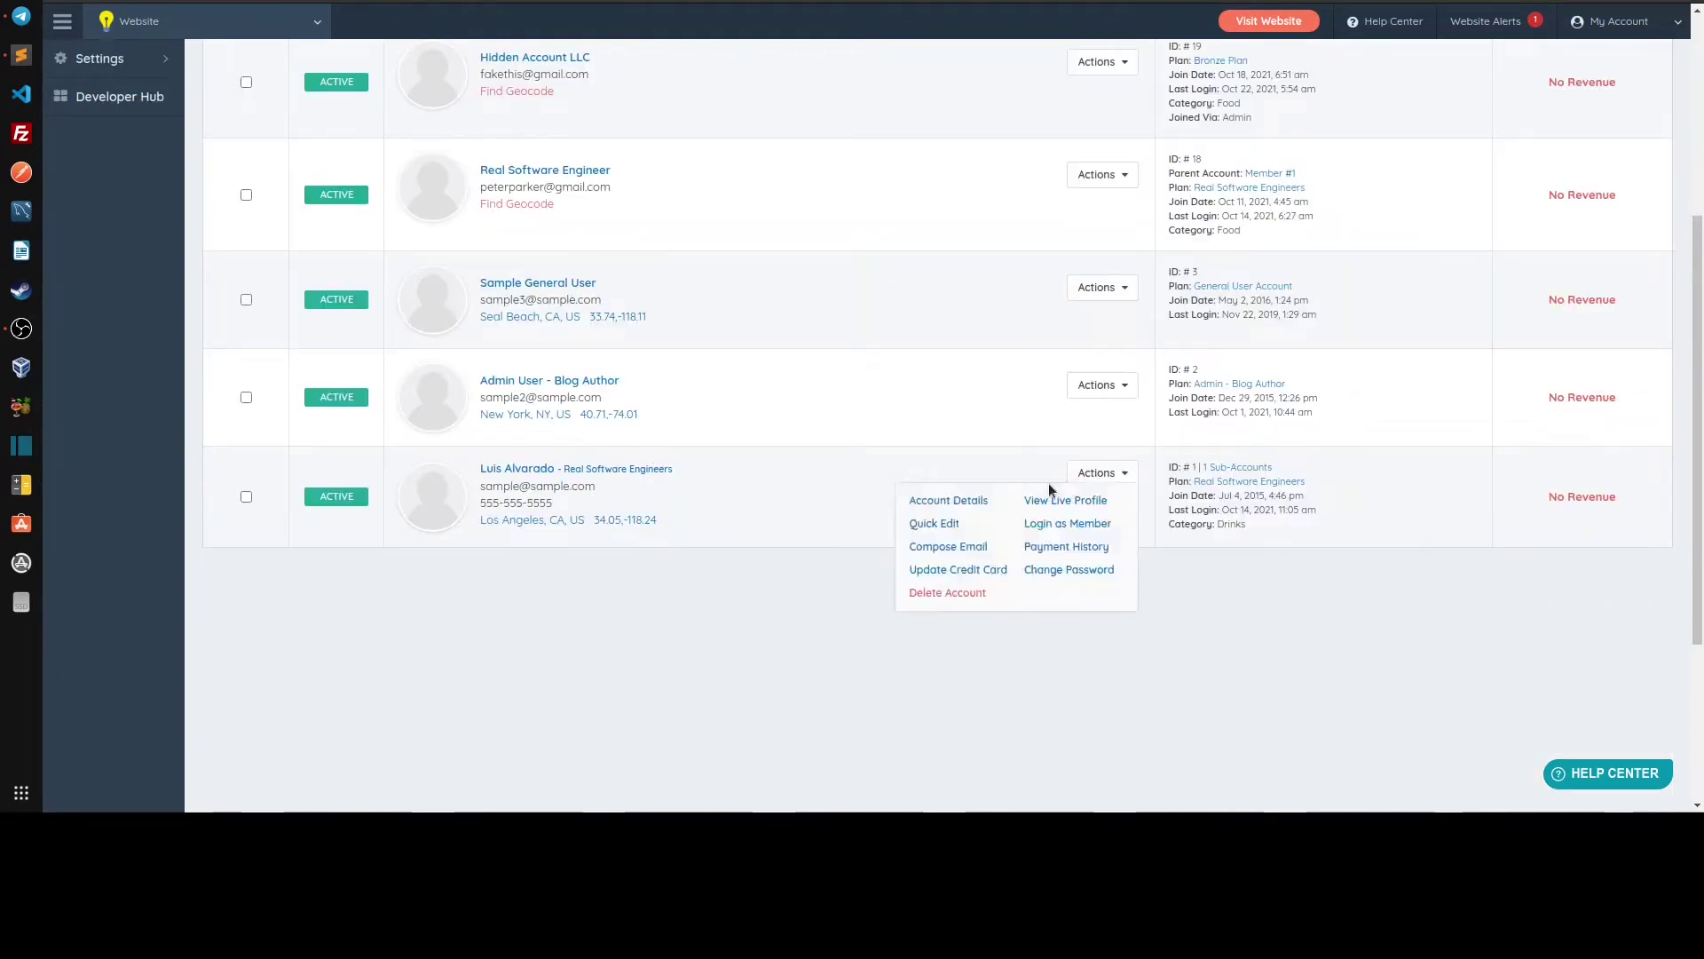
click(934, 524)
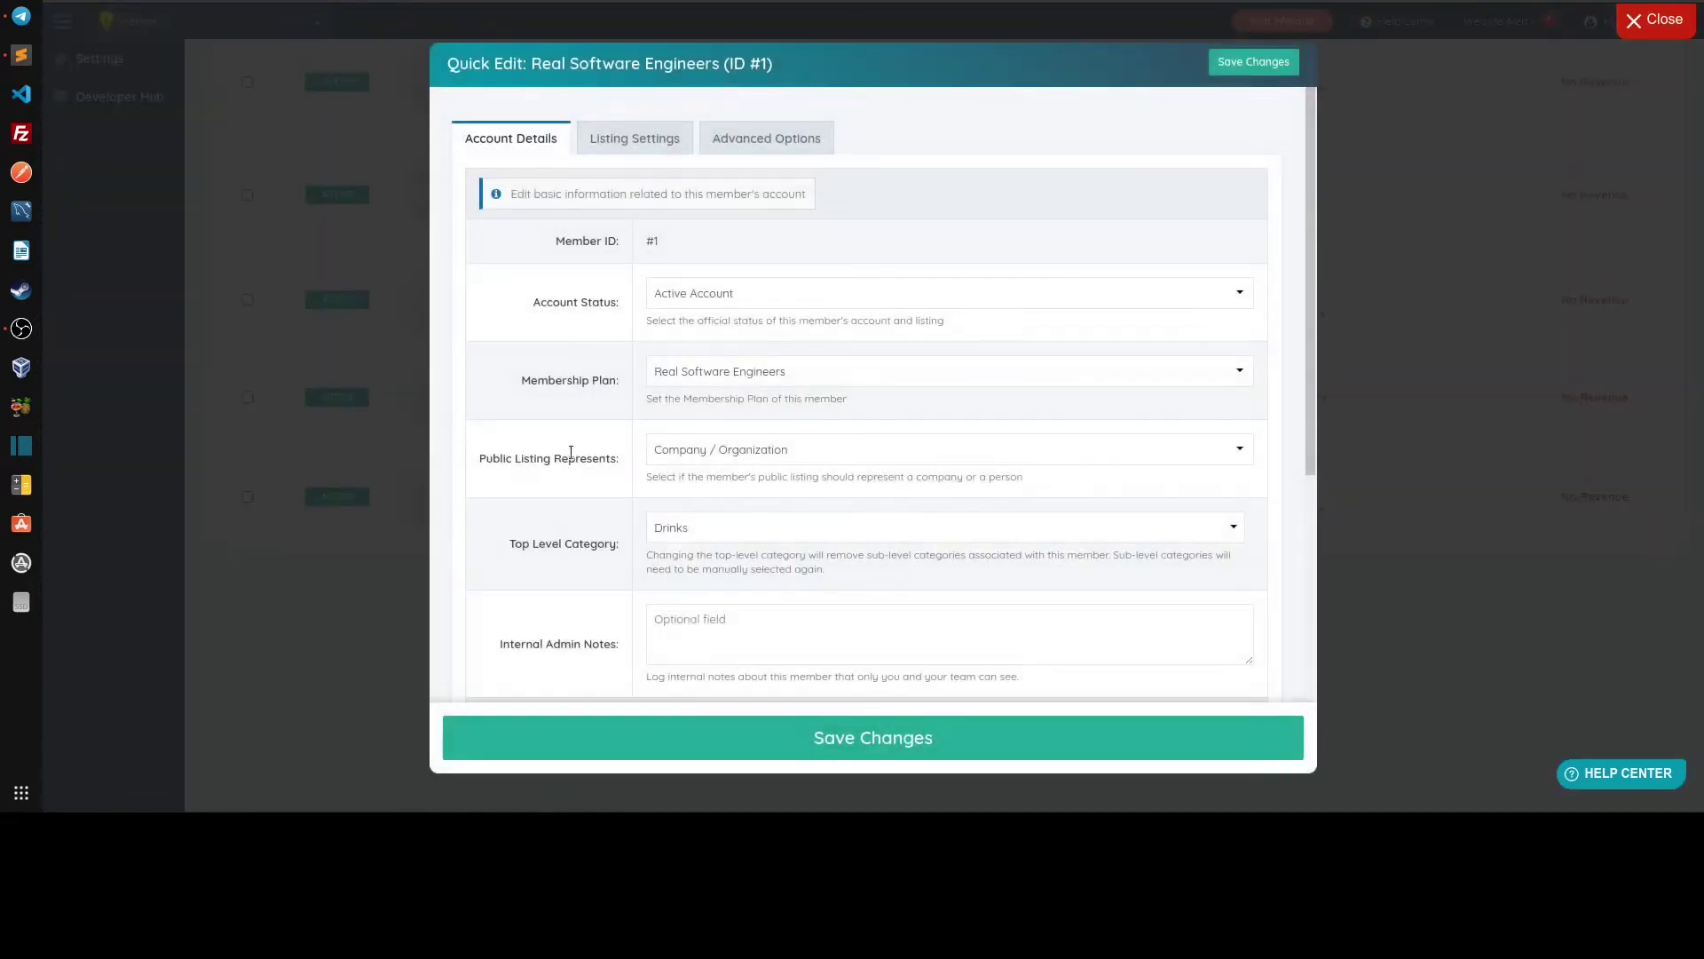
drag(555, 458, 624, 457)
click(680, 450)
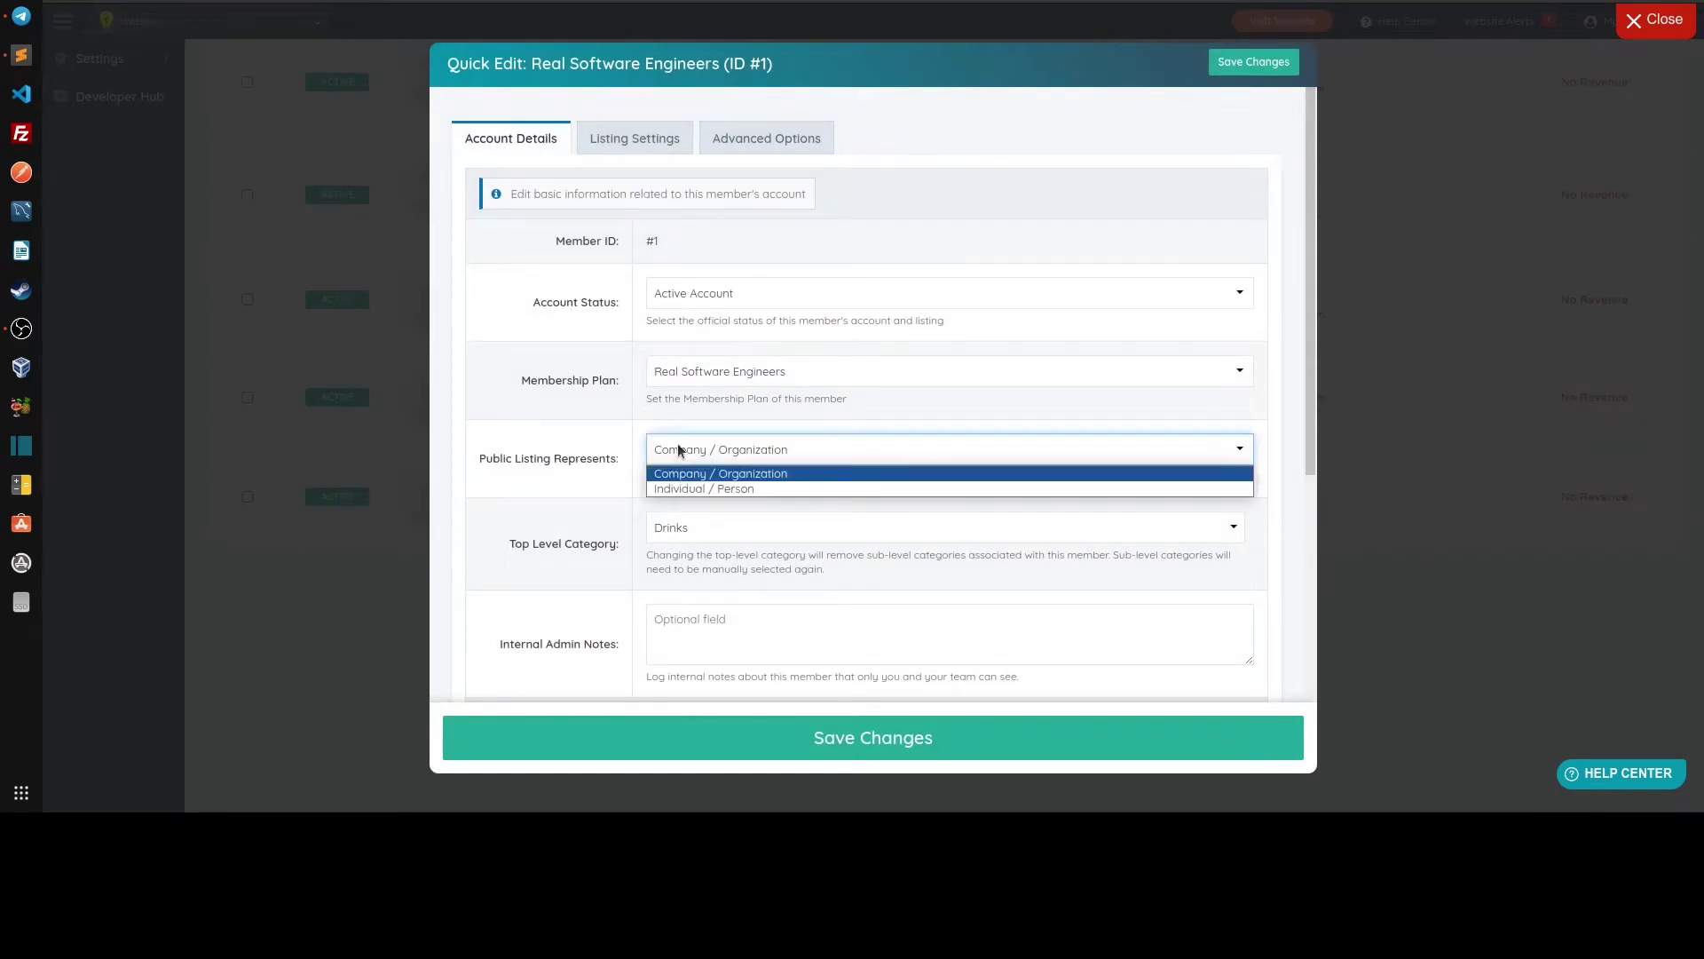
click(683, 491)
click(818, 748)
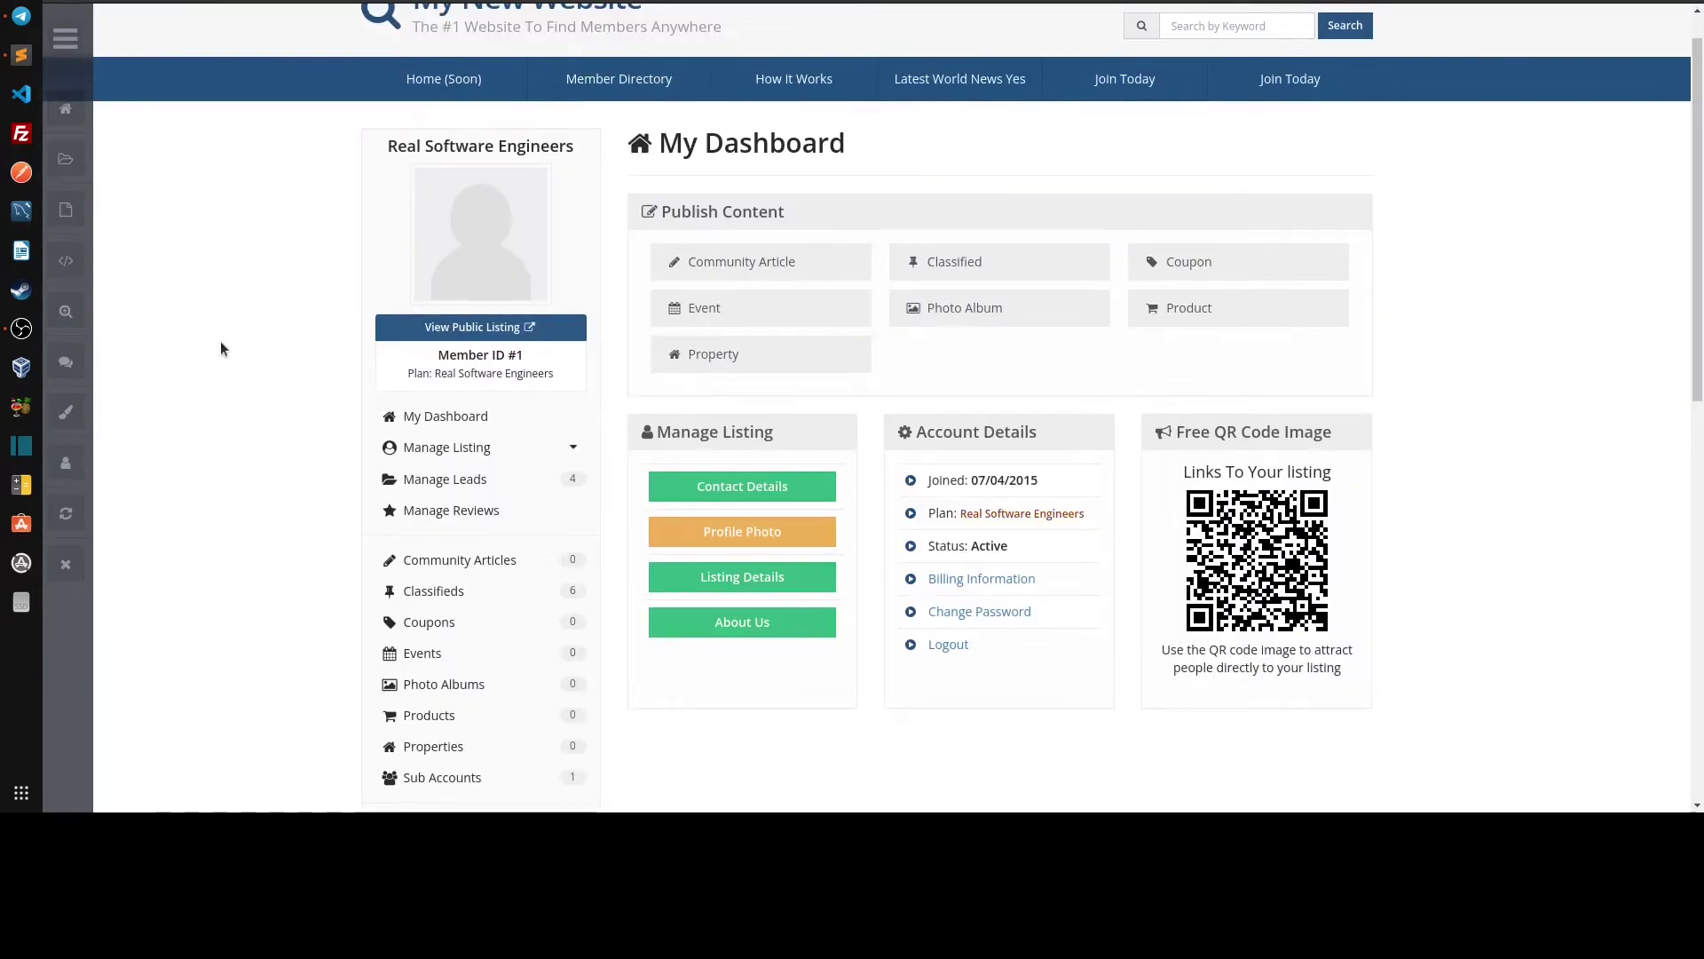
Expand Manage Listing on the member dashboard and open the About Me page.
scroll(221, 339, down, 1)
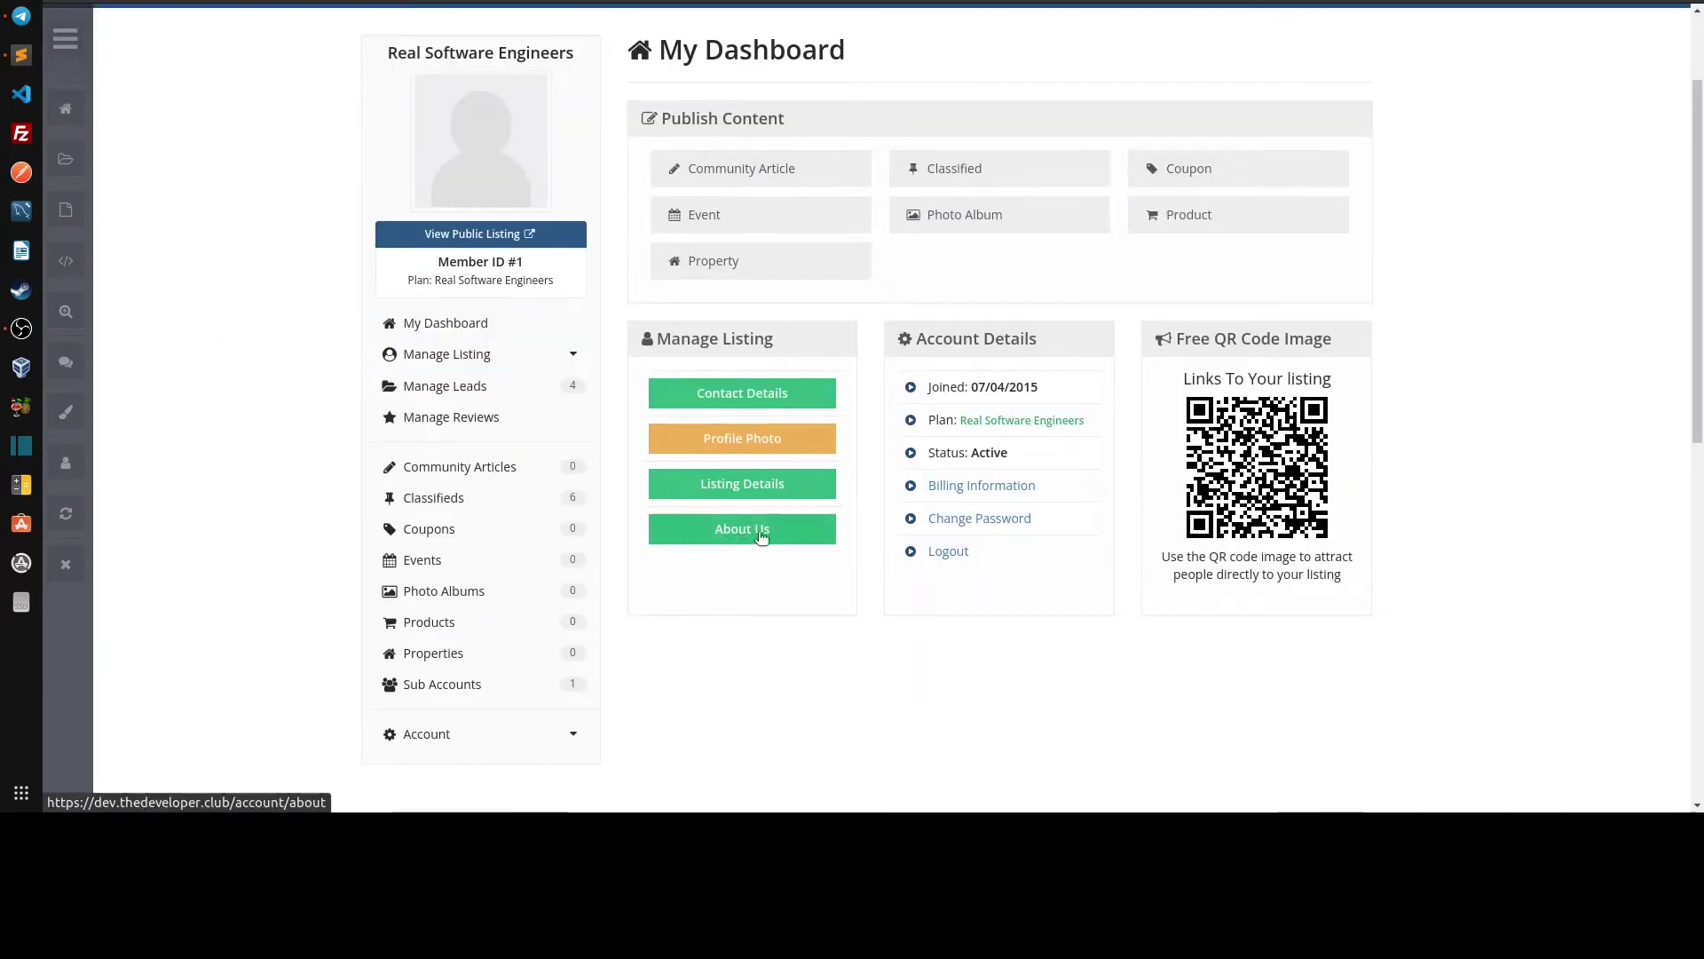
click(509, 356)
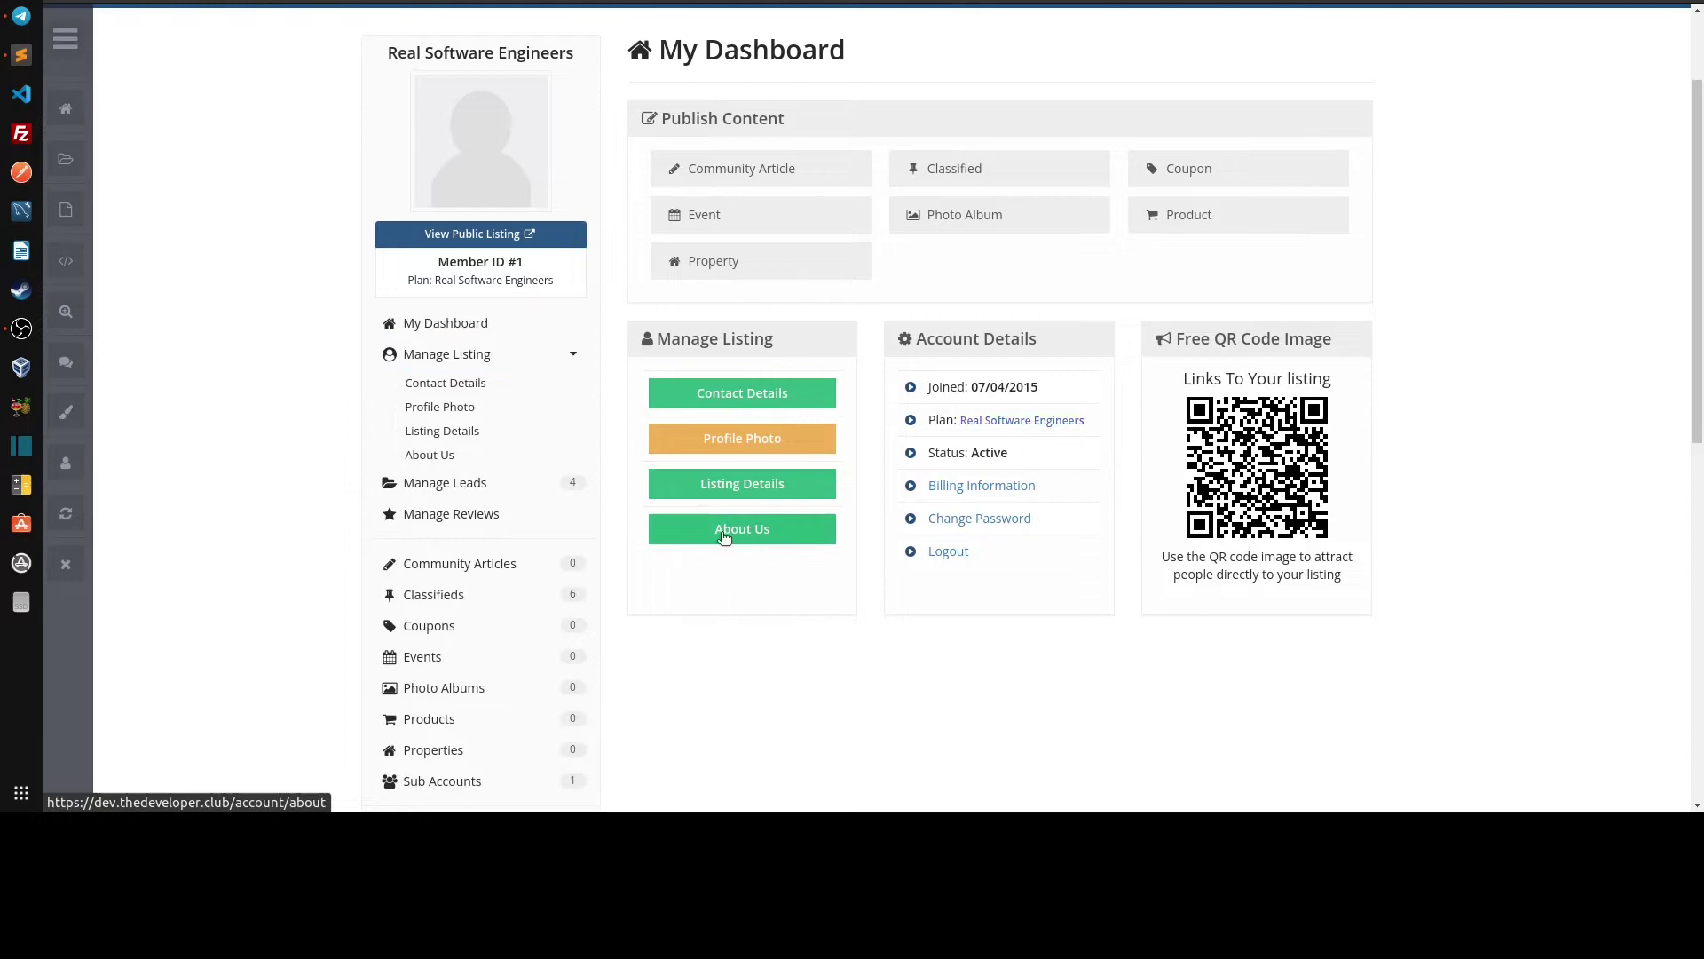
scroll(703, 433, up, 2)
scroll(703, 433, up, 1)
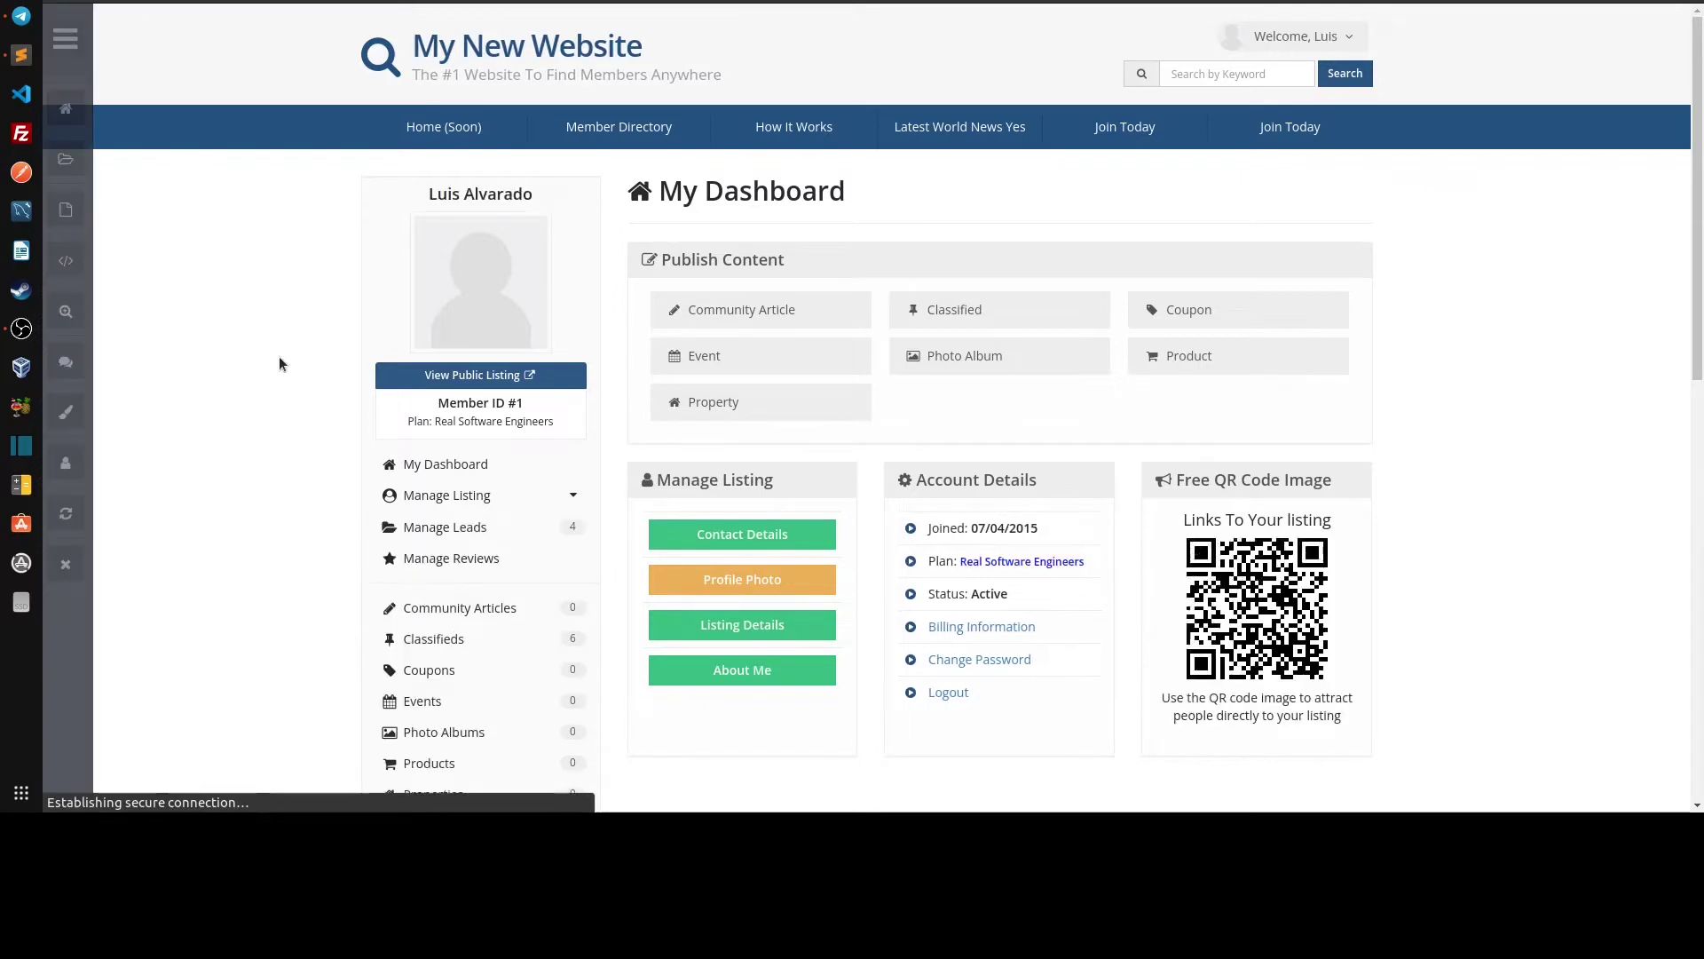
scroll(655, 666, down, 1)
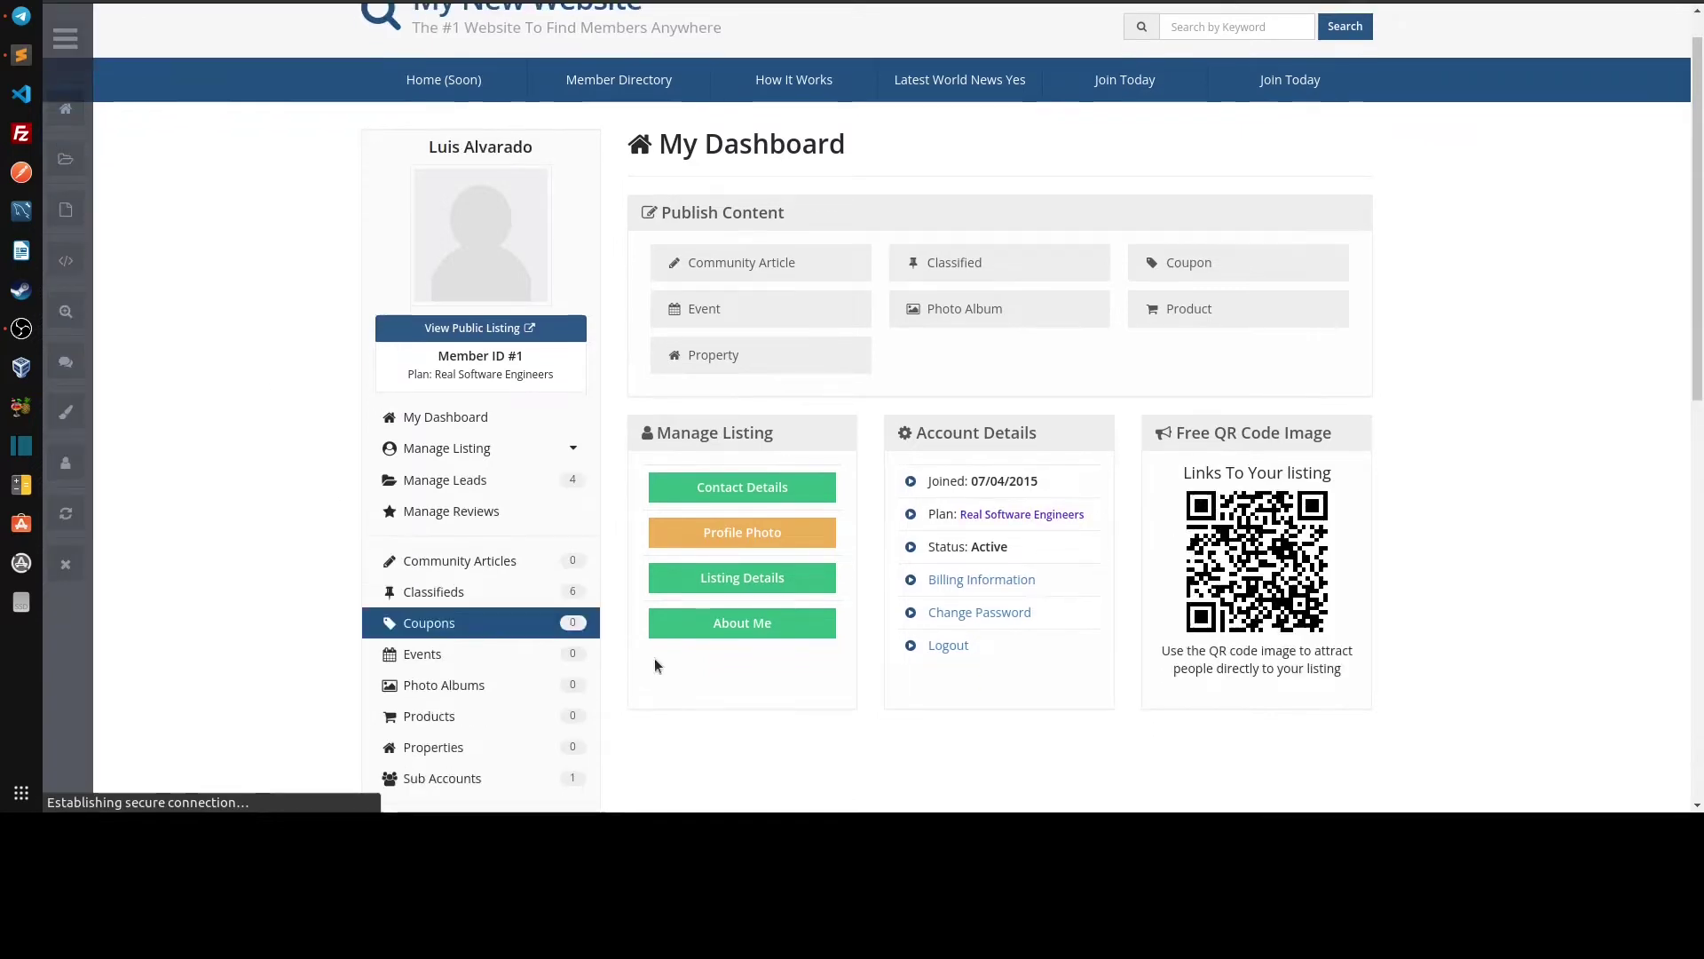
click(500, 451)
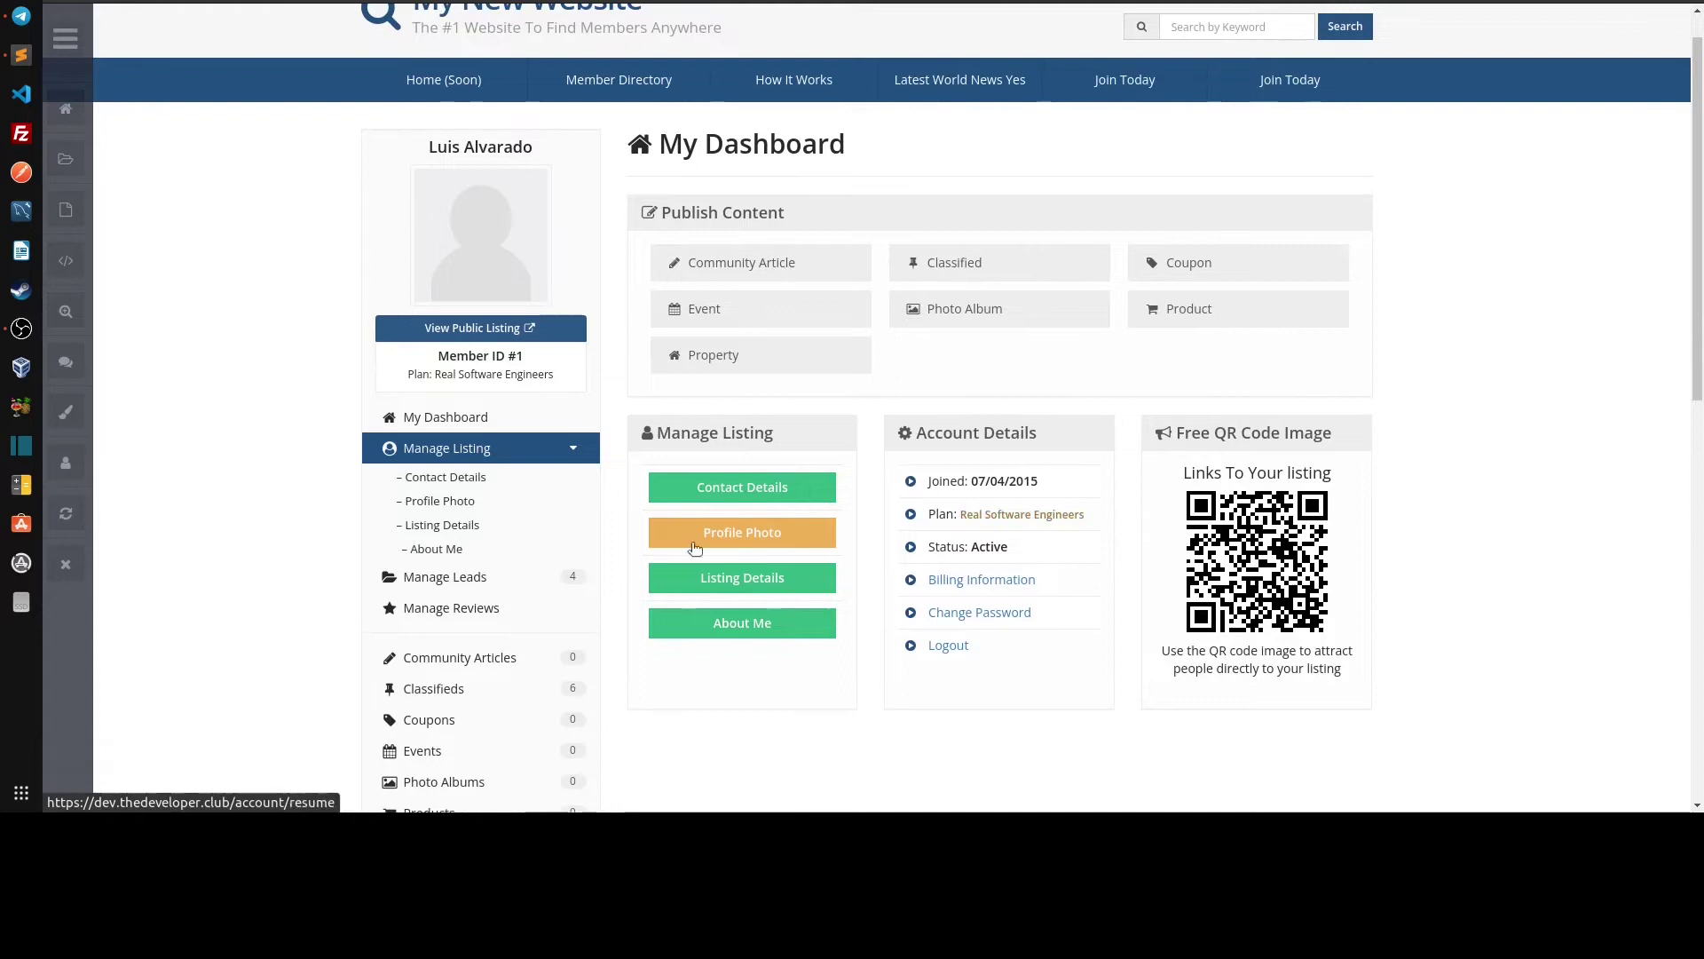
click(746, 621)
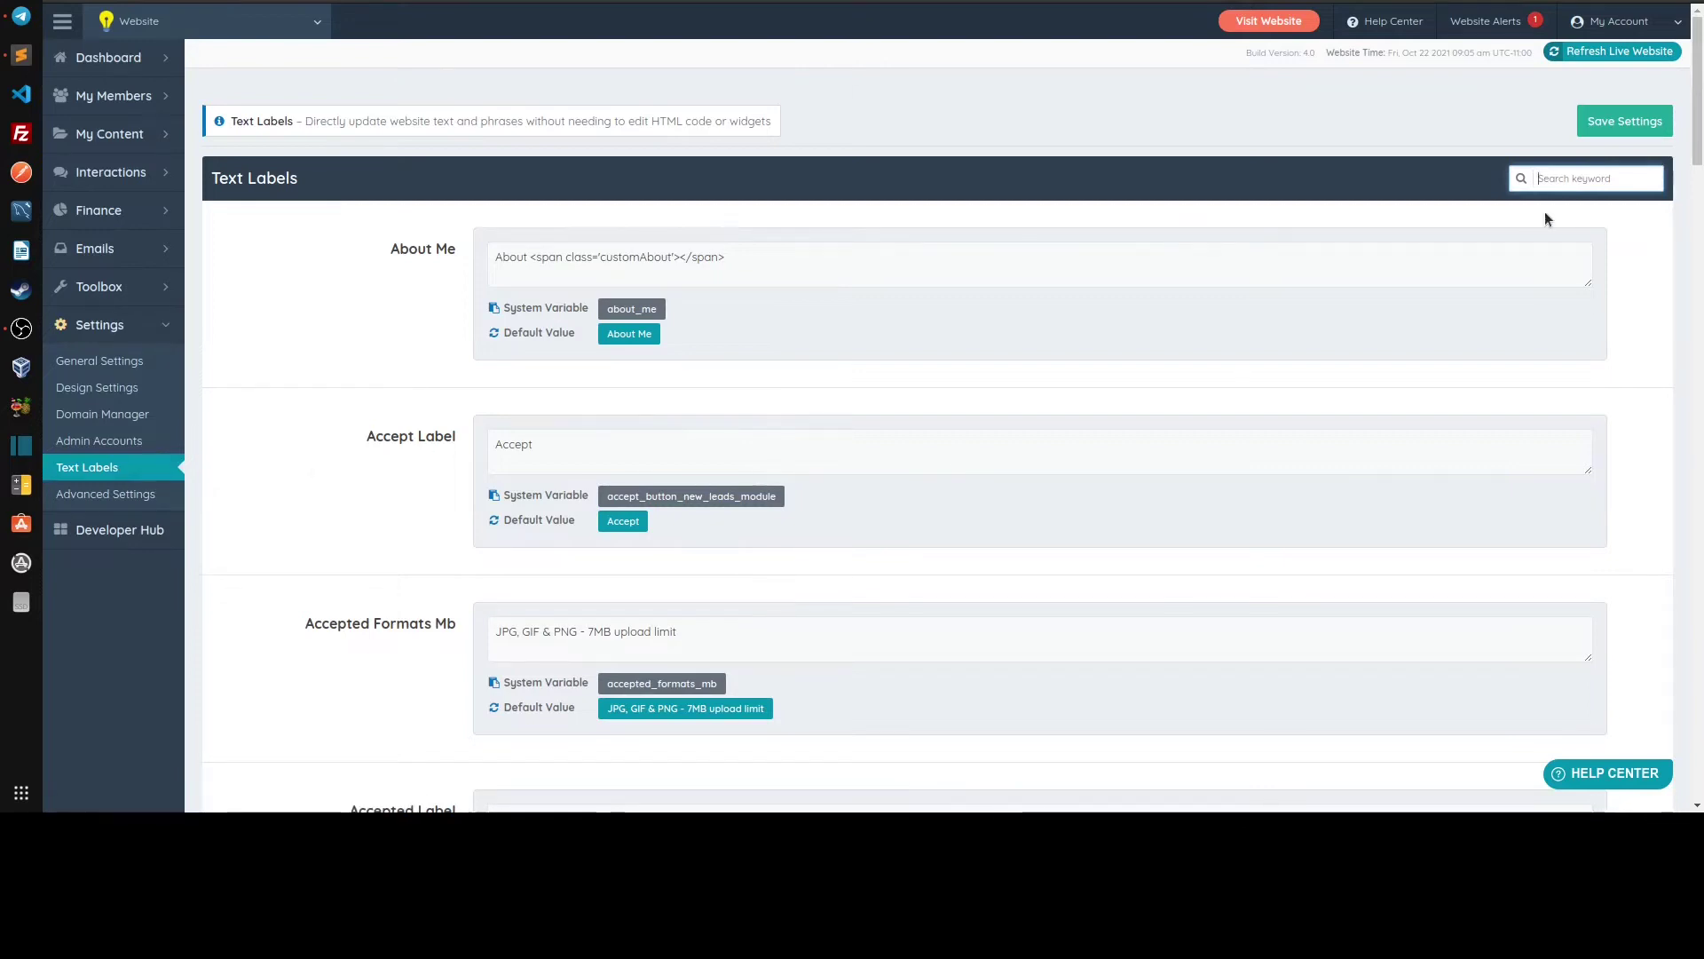
Filter Text Labels by 'About', review matches down to Wizard Step 4, and compare with the front end.
text(About)
click(412, 312)
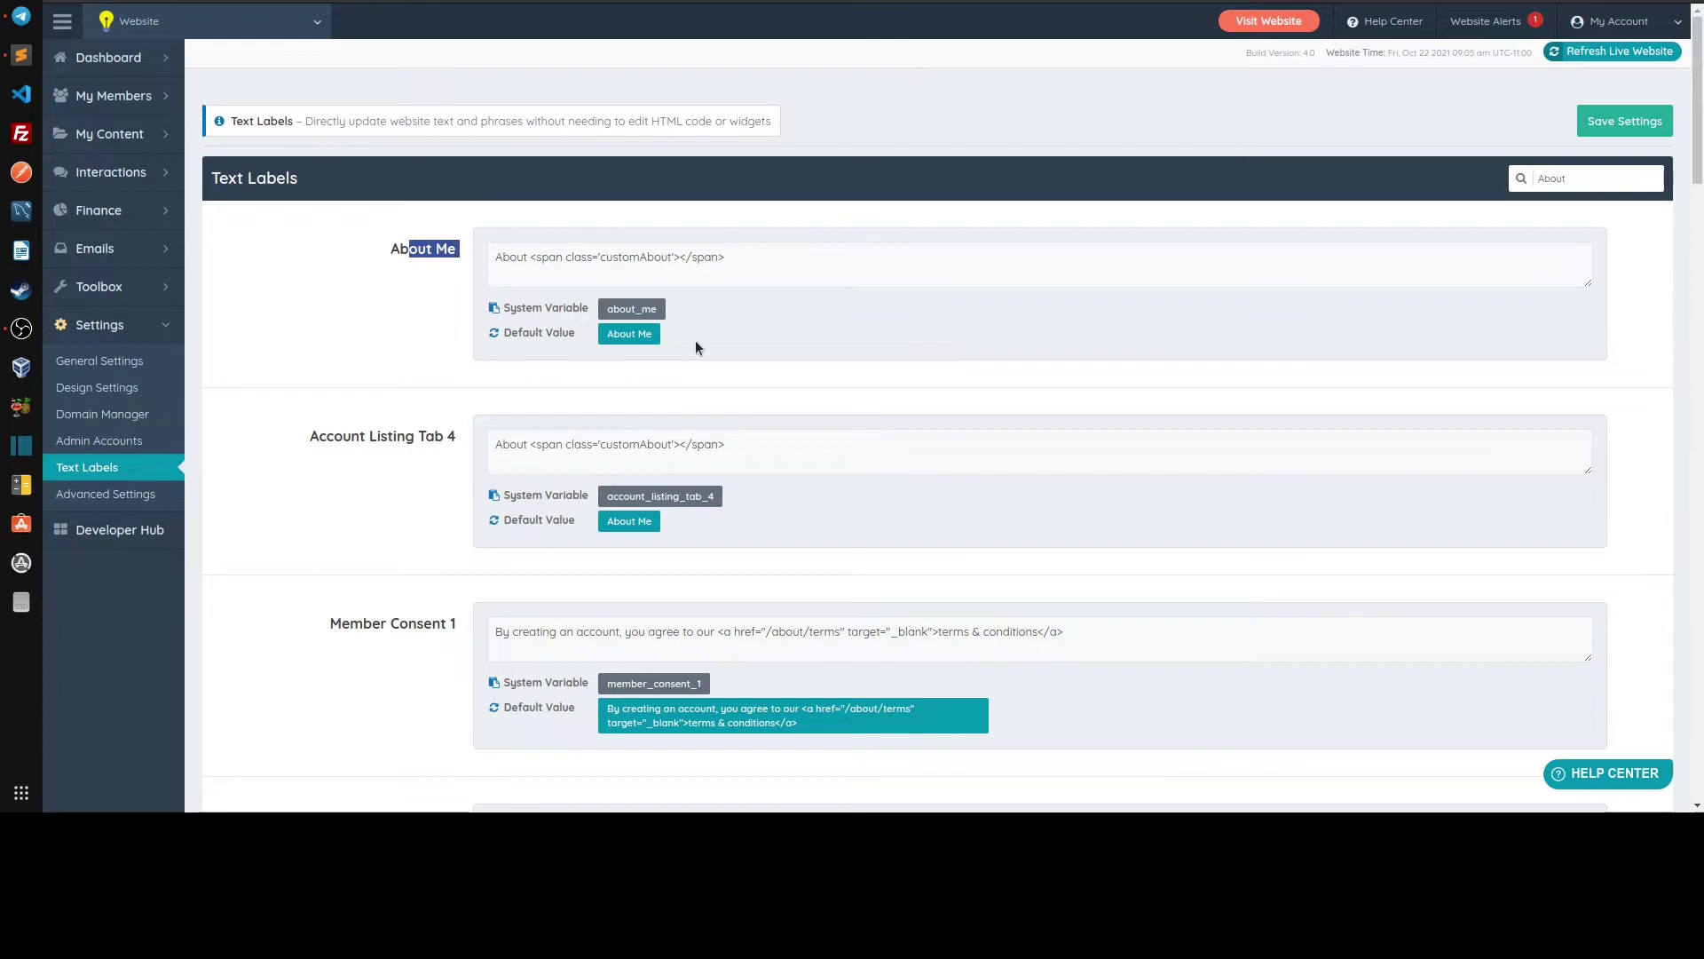
scroll(515, 410, down, 1)
click(582, 424)
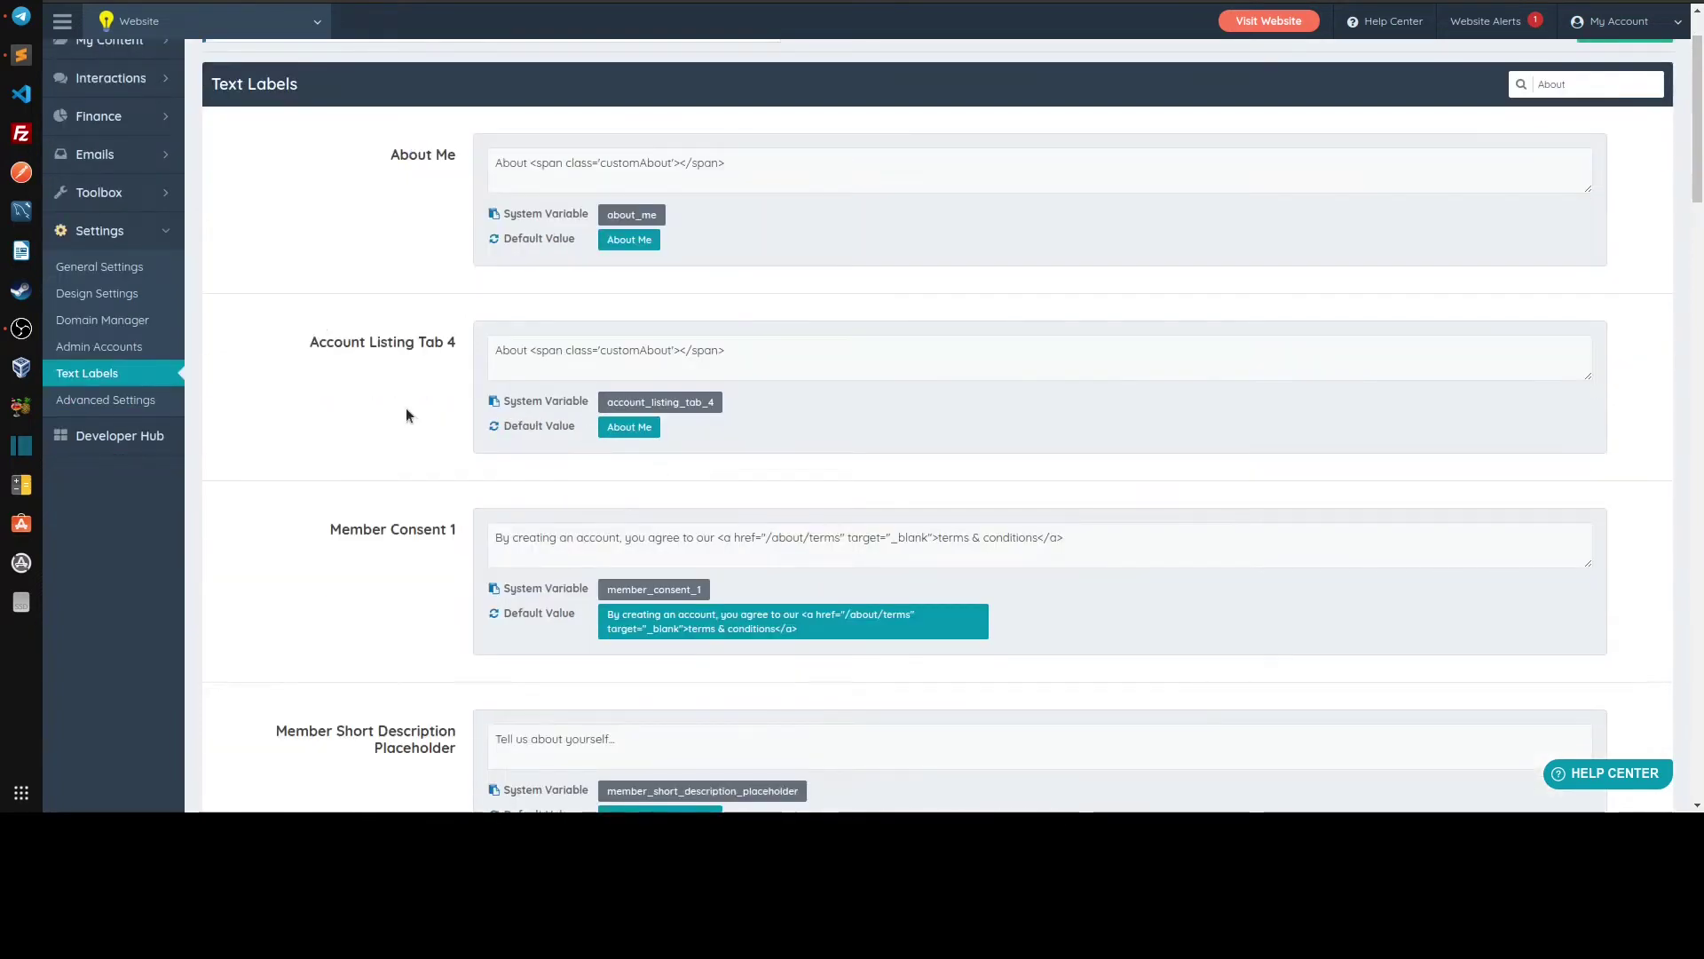
scroll(407, 408, down, 9)
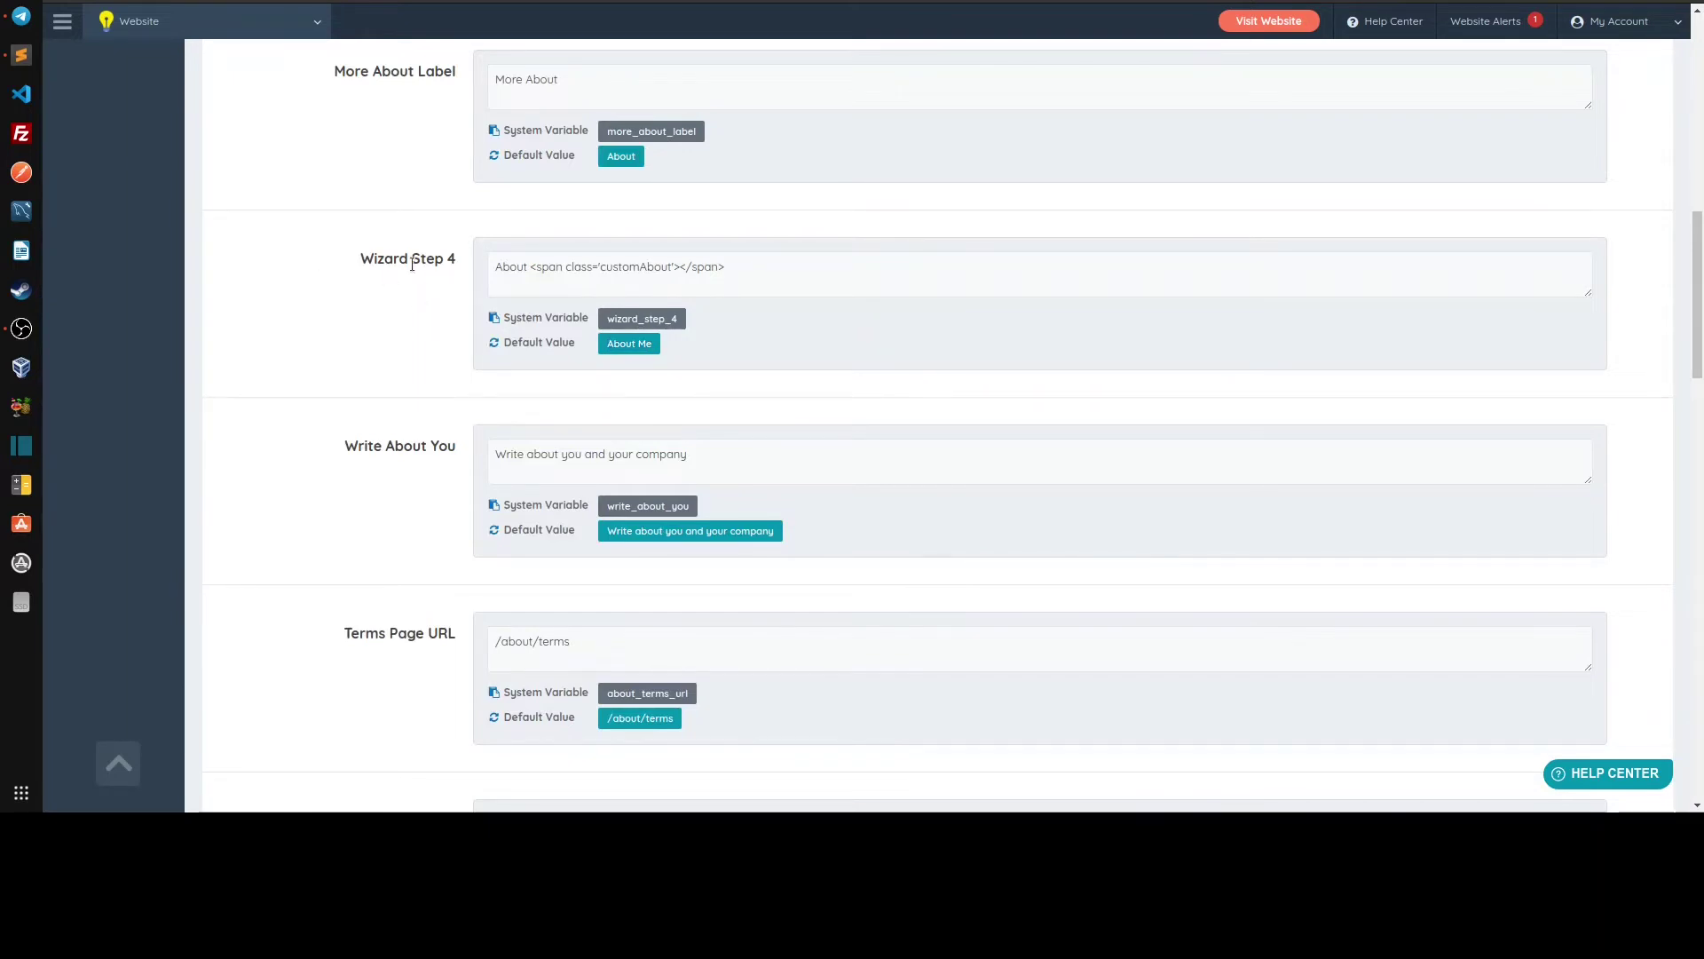
key(ctrl+Tab)
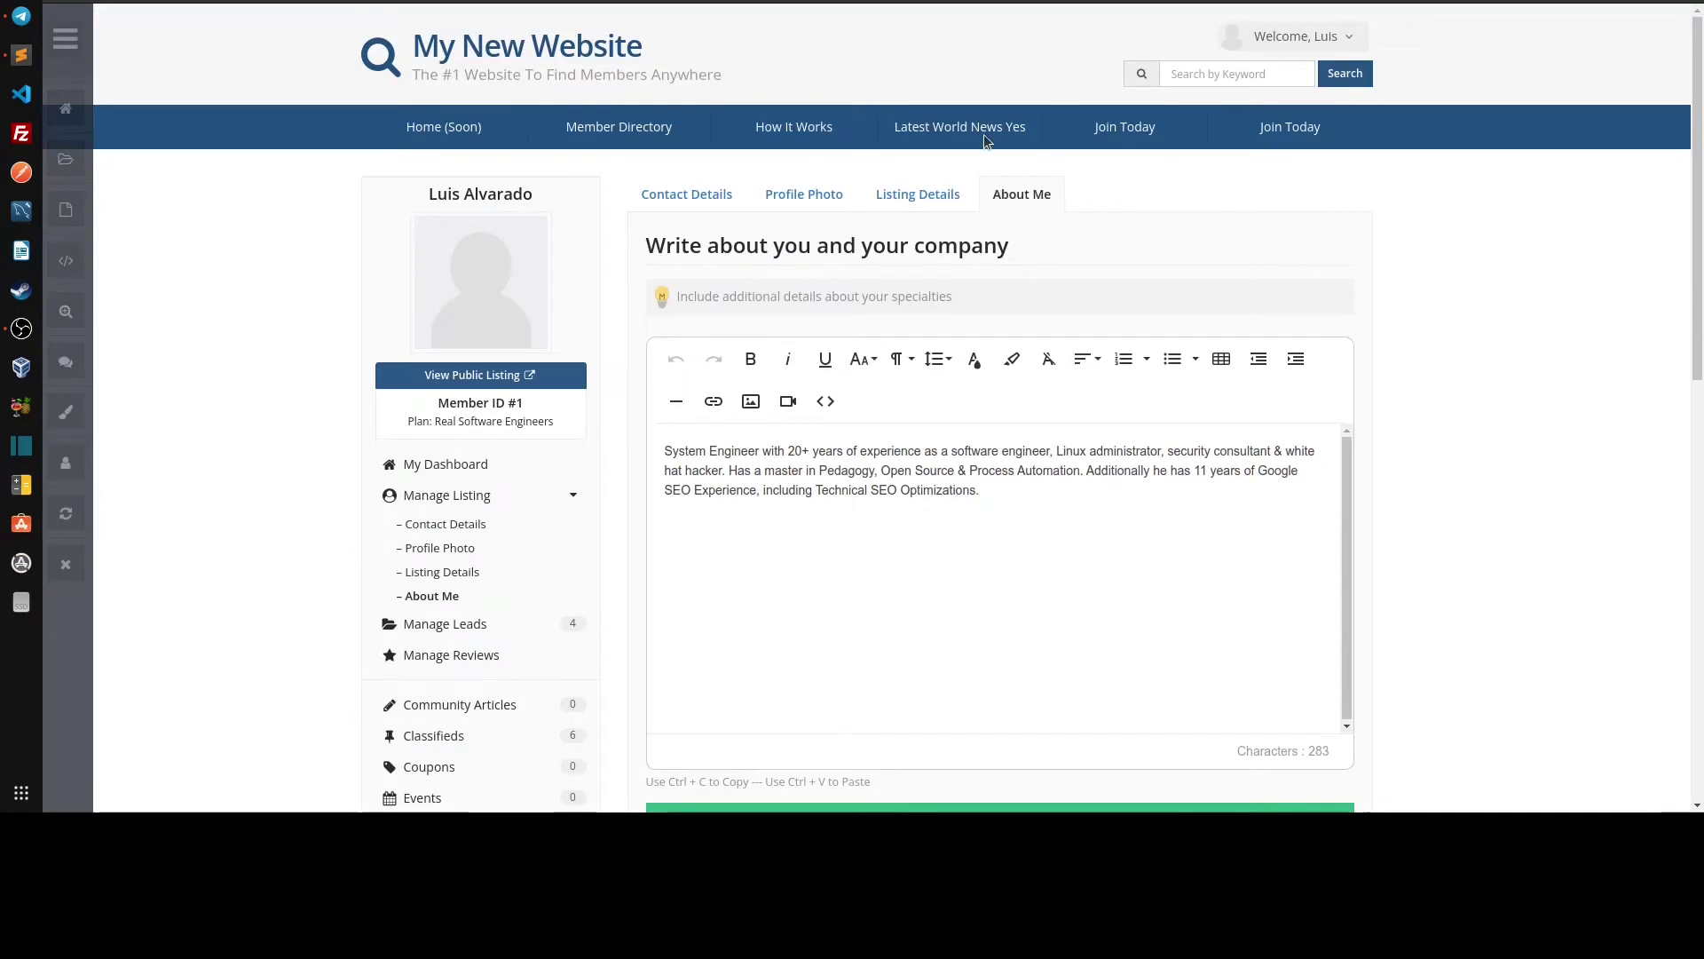
Back on Text Labels, examine the Wizard Step 4 value About <span class='customAbout'></span>.
key(ctrl+shift+Tab)
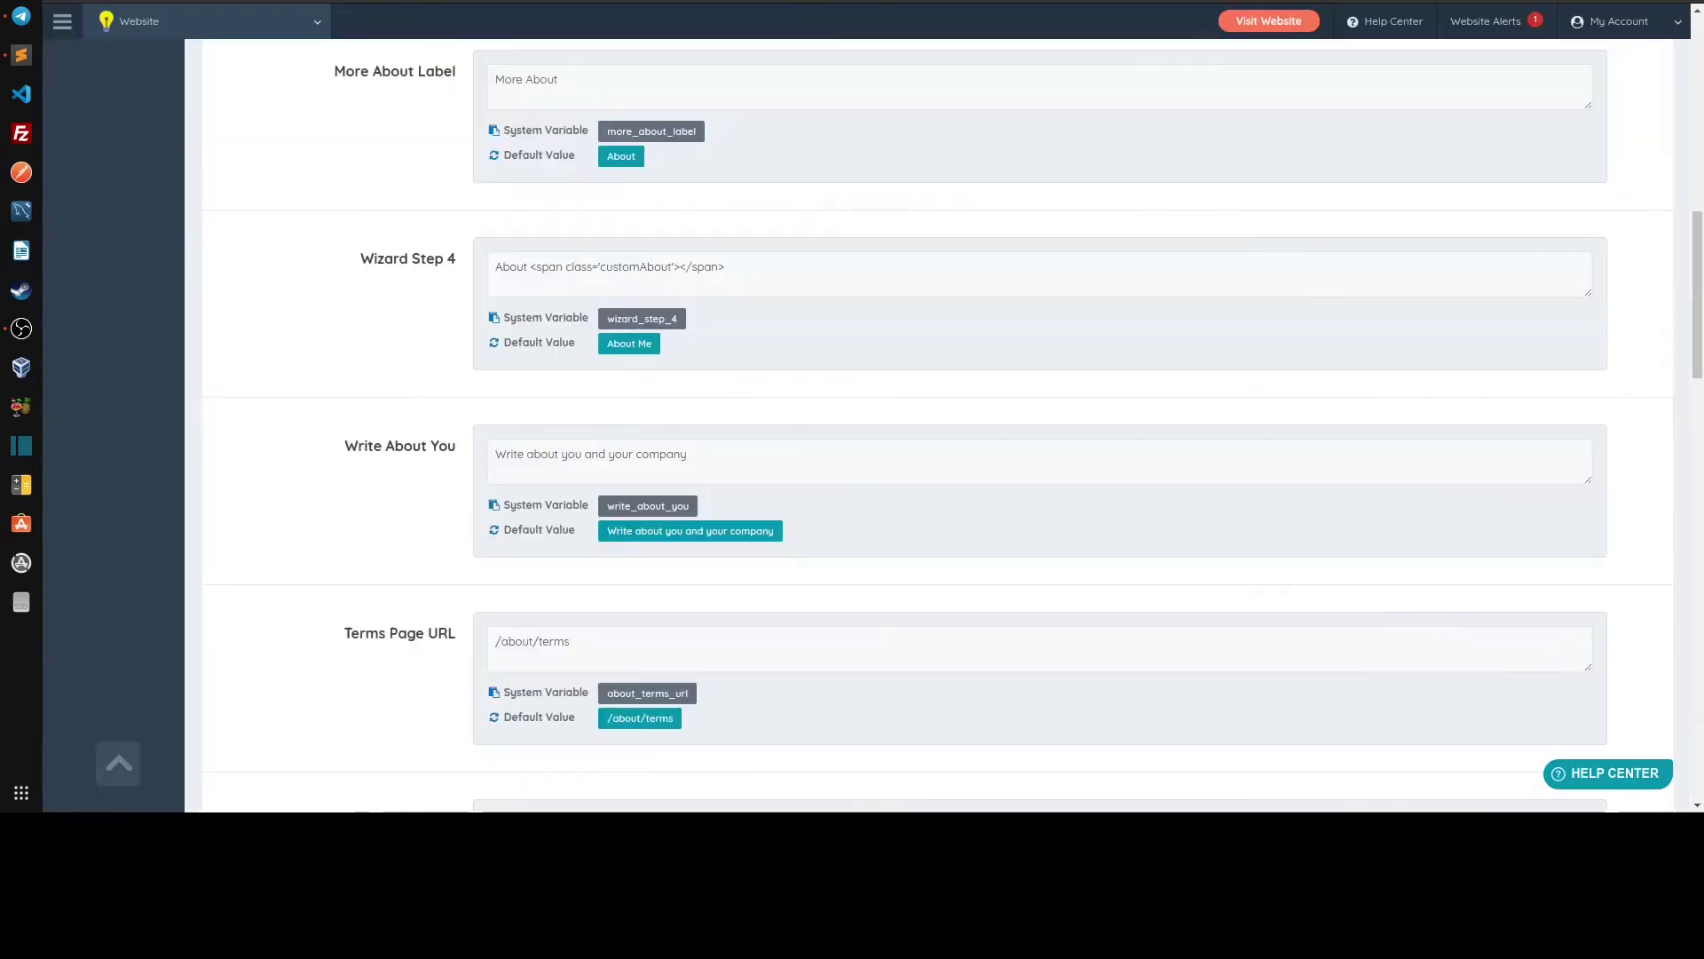
scroll(631, 430, up, 1)
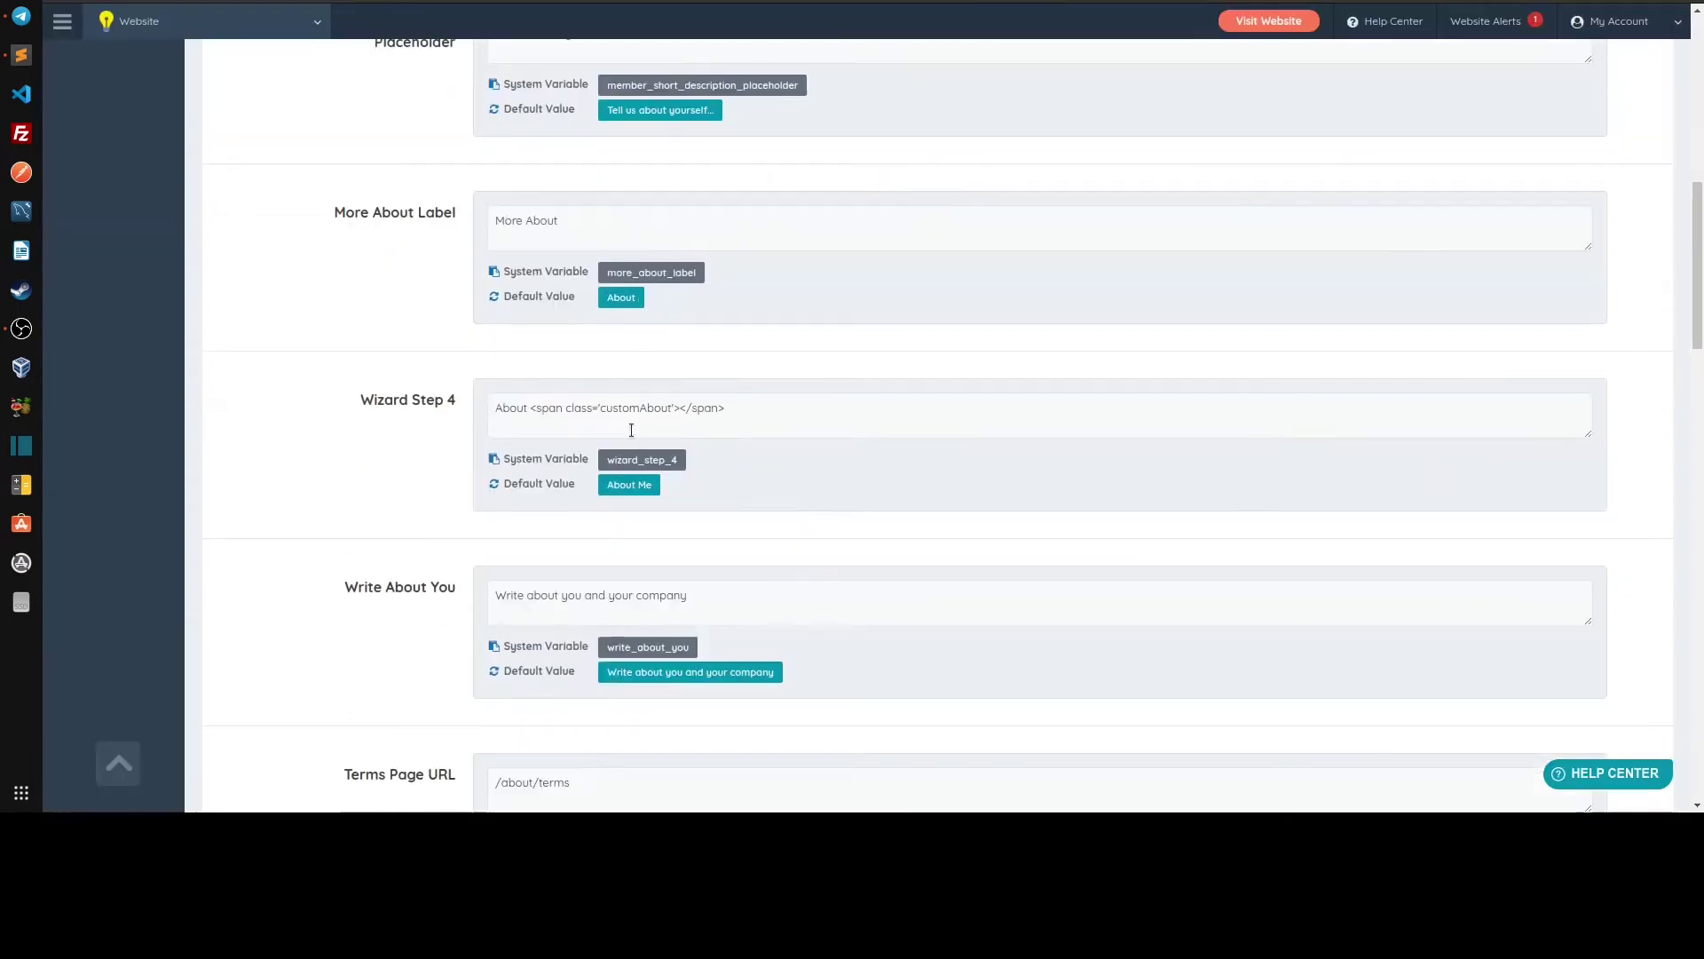
double_click(519, 407)
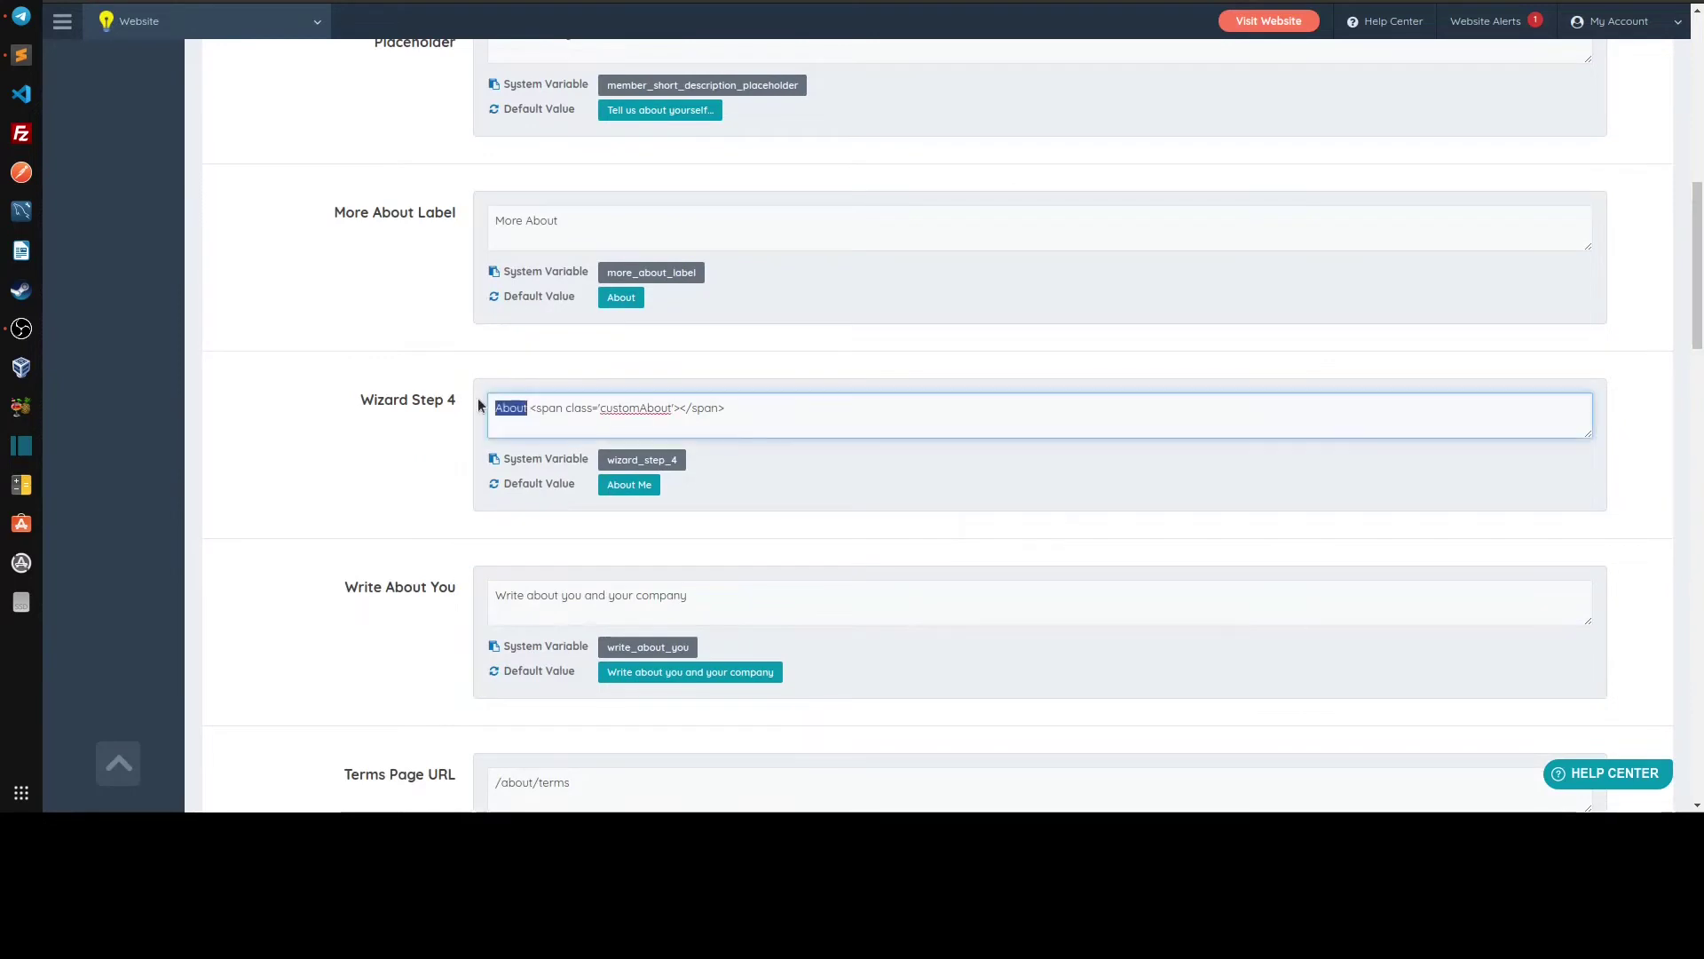
click(554, 412)
drag(531, 407, 727, 407)
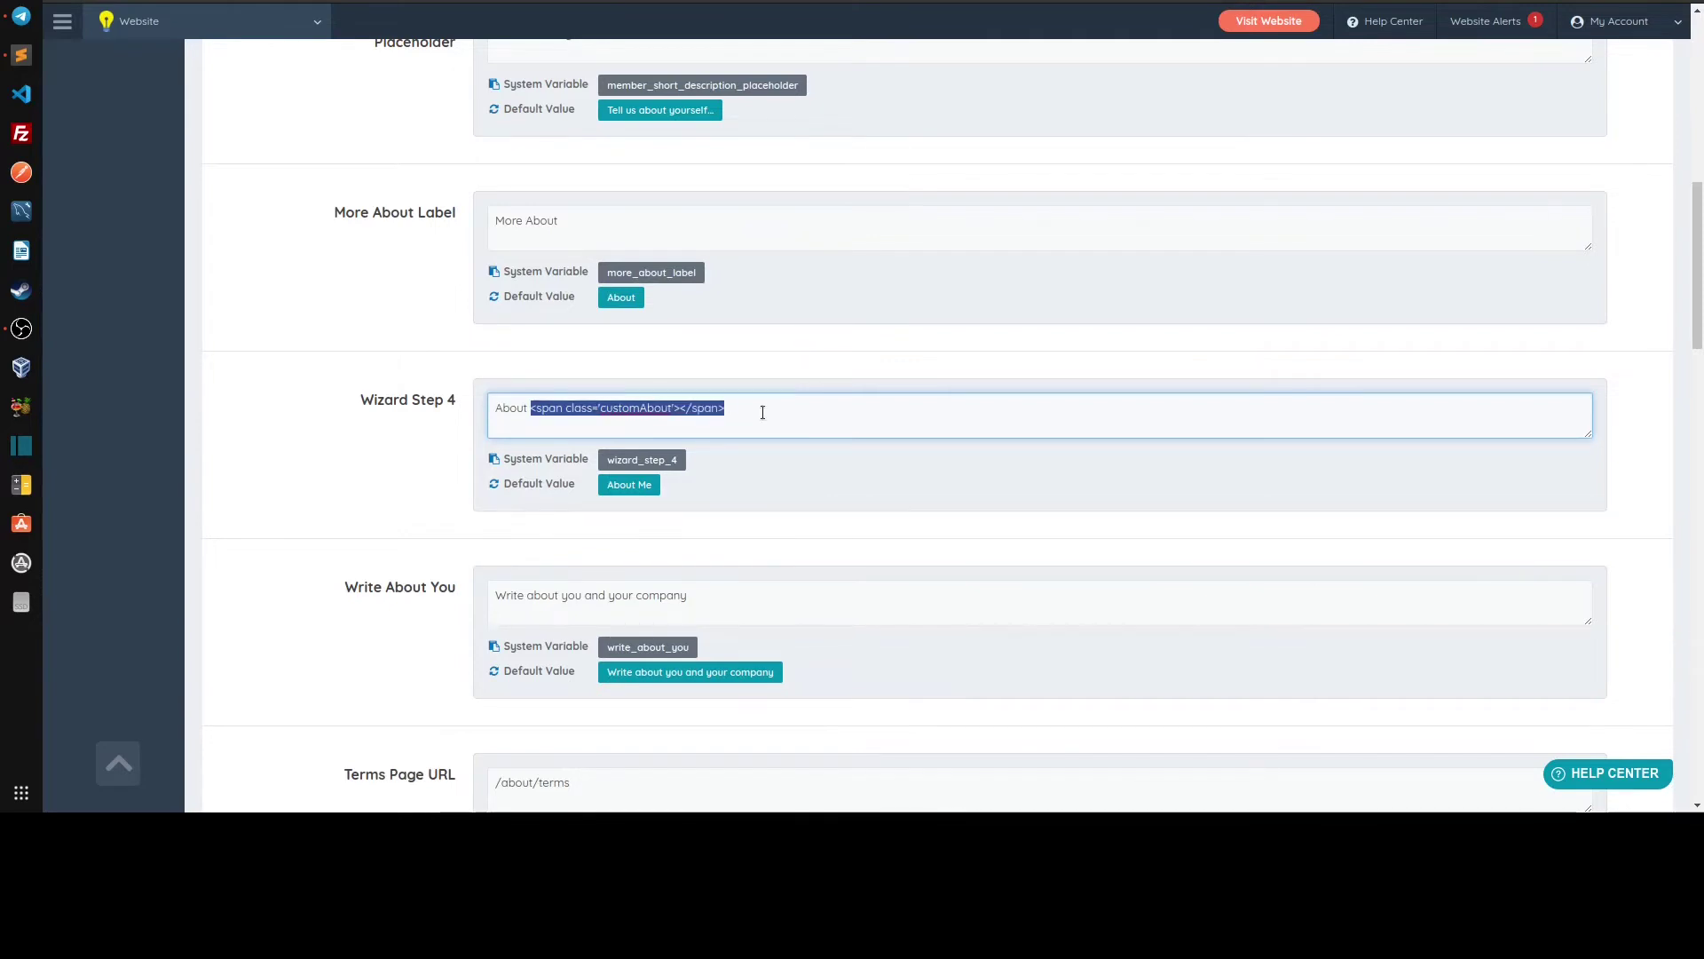
click(762, 412)
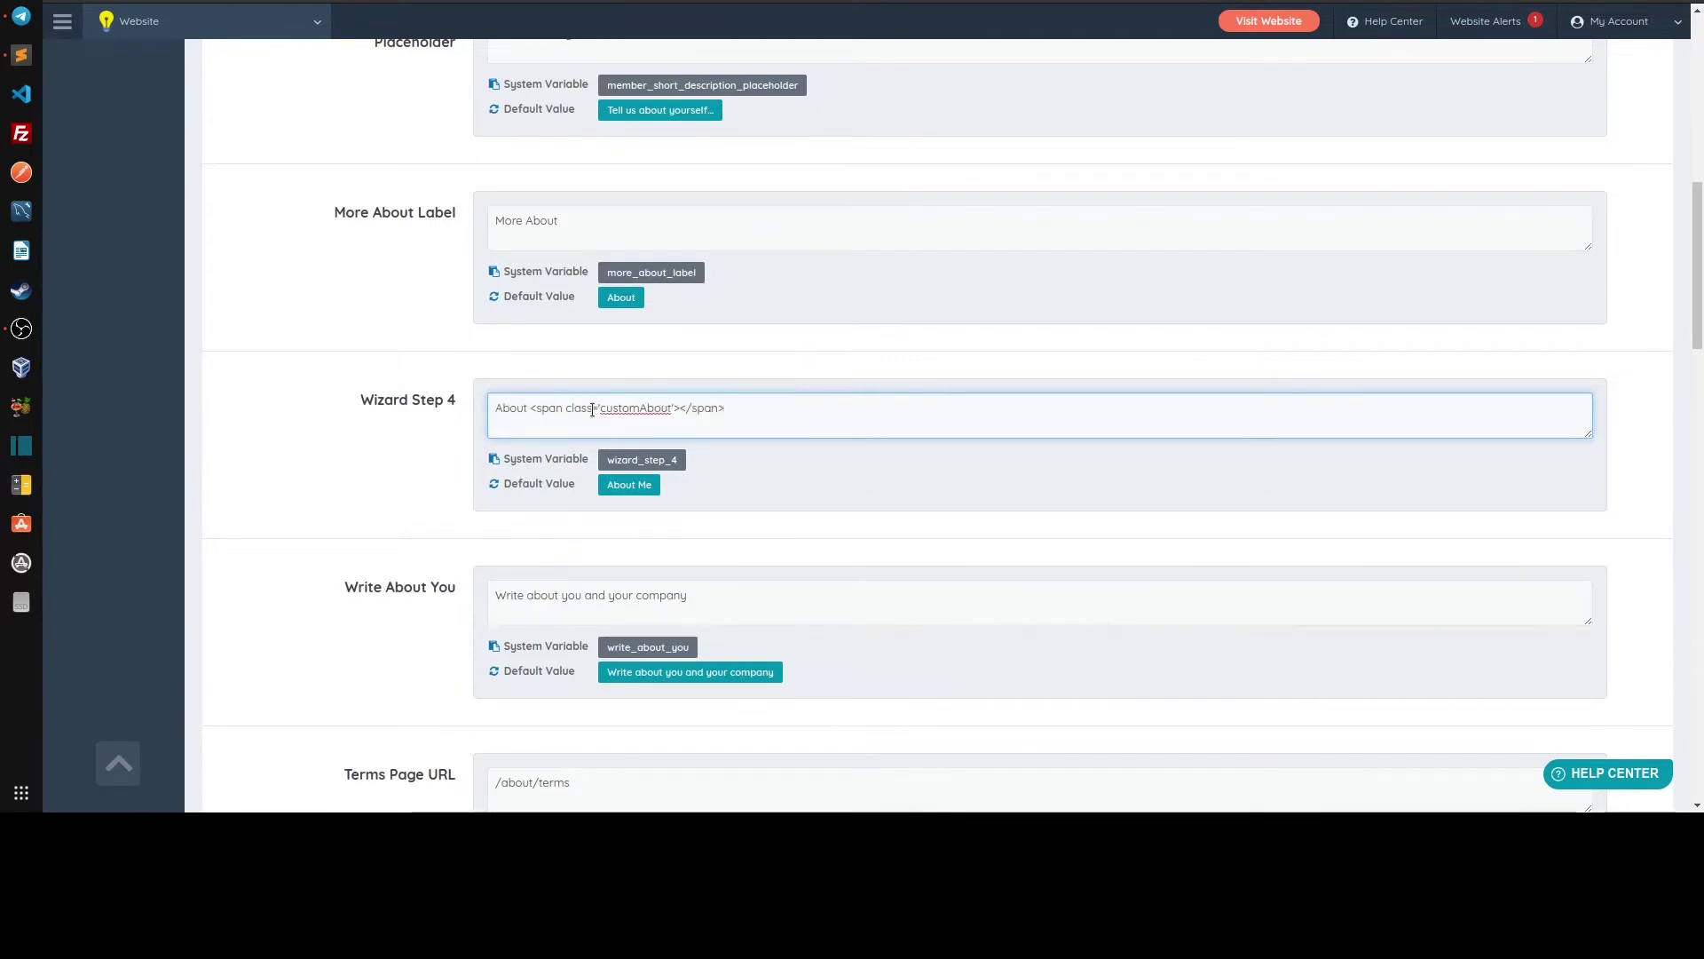
Point out the customAbout class and span in Wizard Step 4, then scroll to the top.
drag(599, 409, 673, 407)
click(746, 423)
double_click(522, 408)
drag(530, 407, 730, 405)
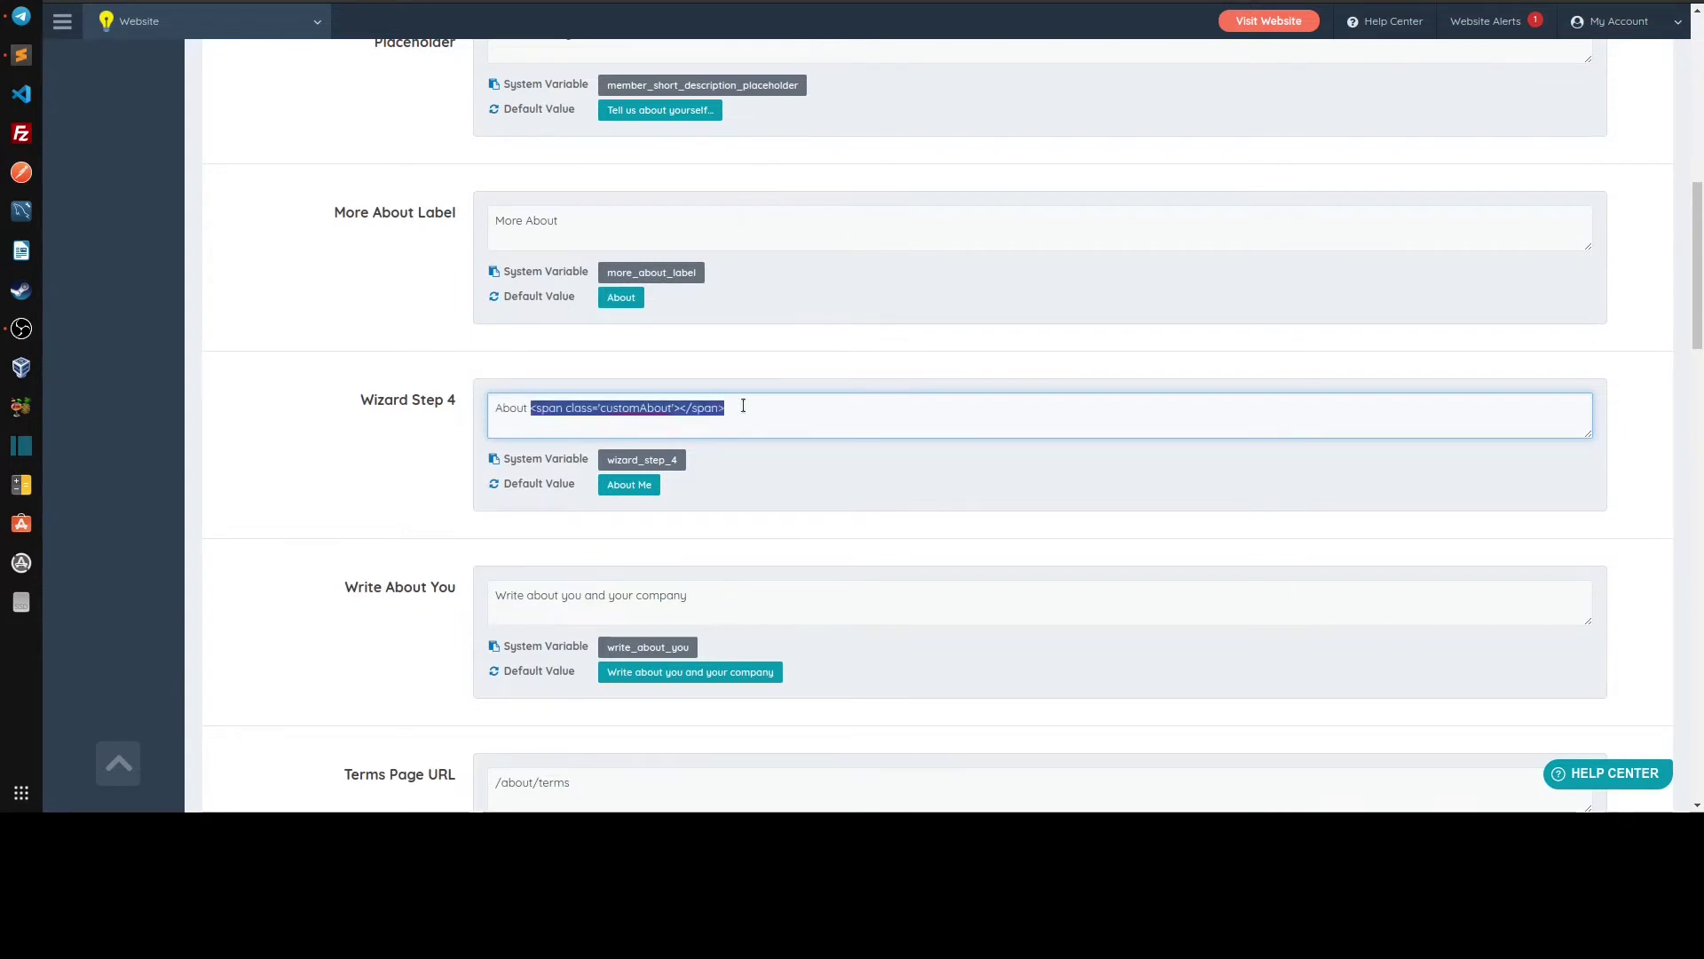
click(743, 406)
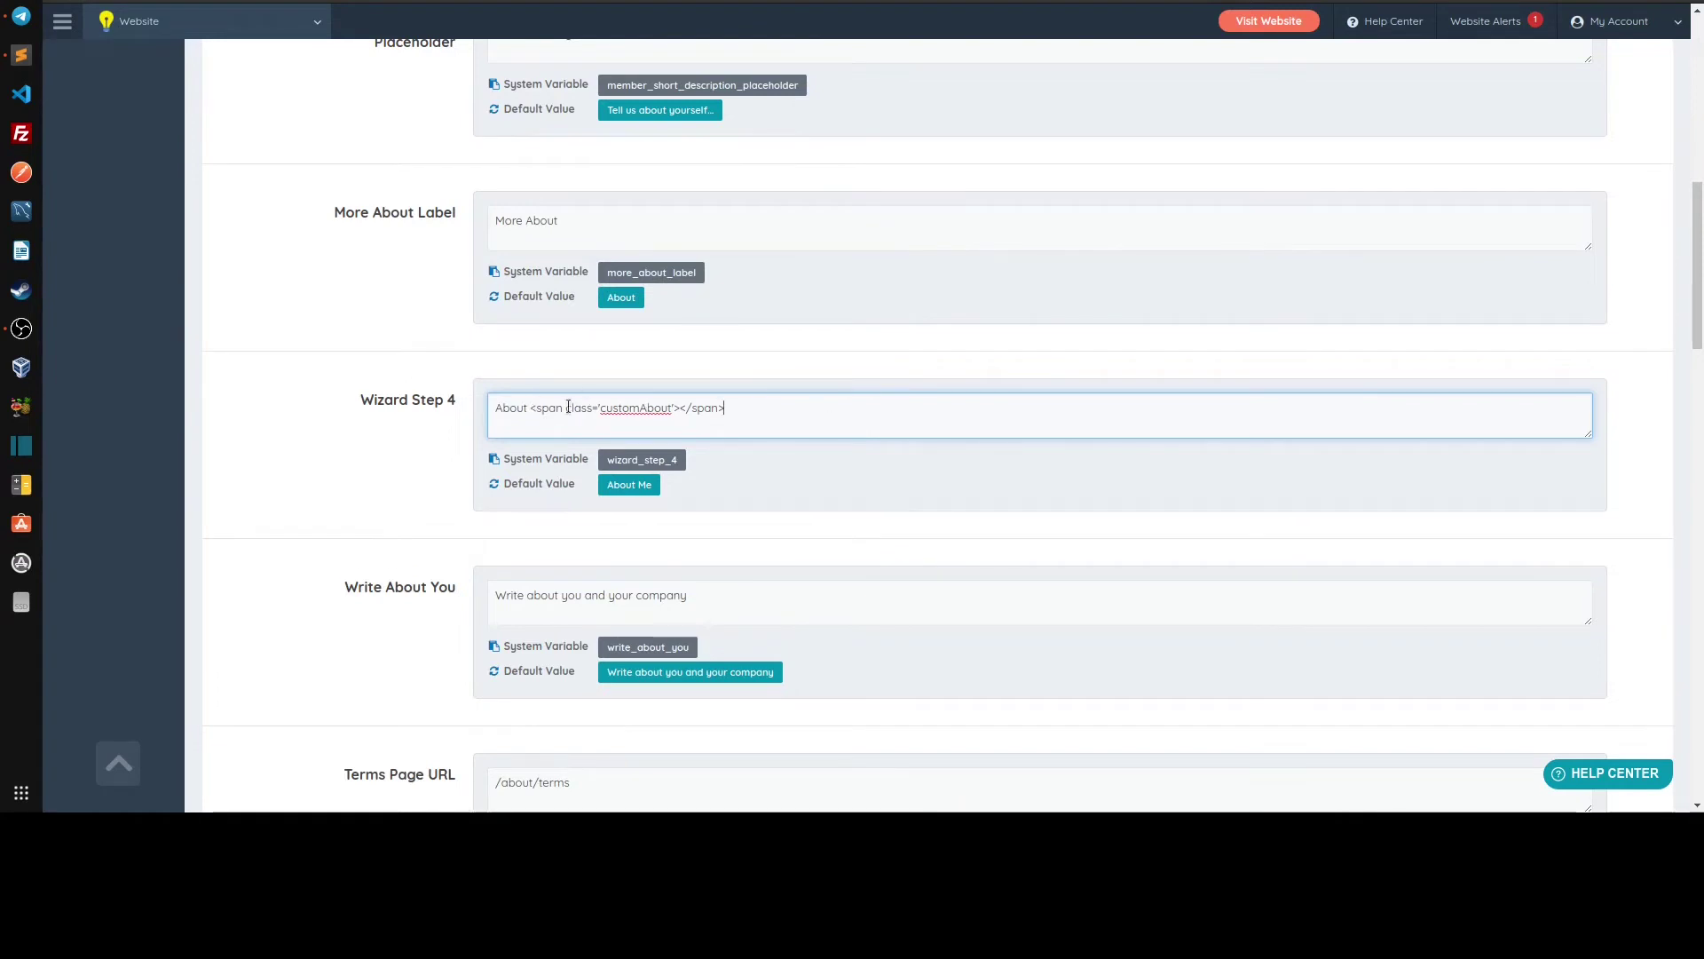
scroll(808, 480, up, 7)
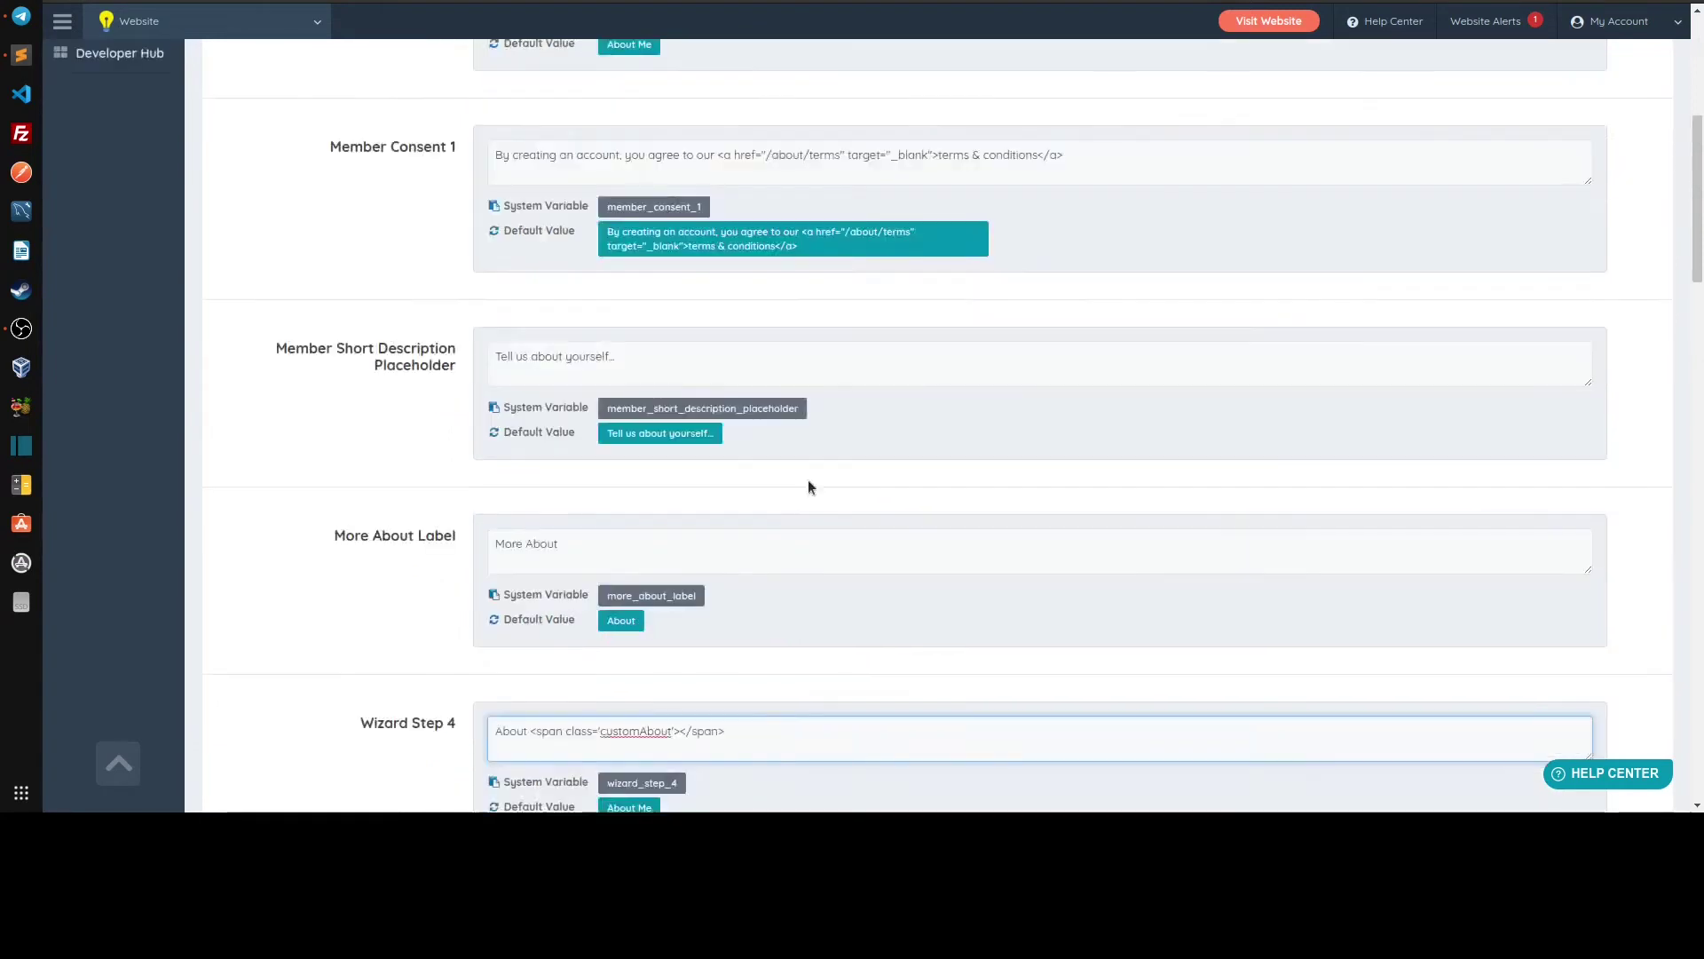
scroll(1431, 340, up, 2)
Search the Text Labels for 'php' to list labels containing PHP code.
triple_click(1582, 183)
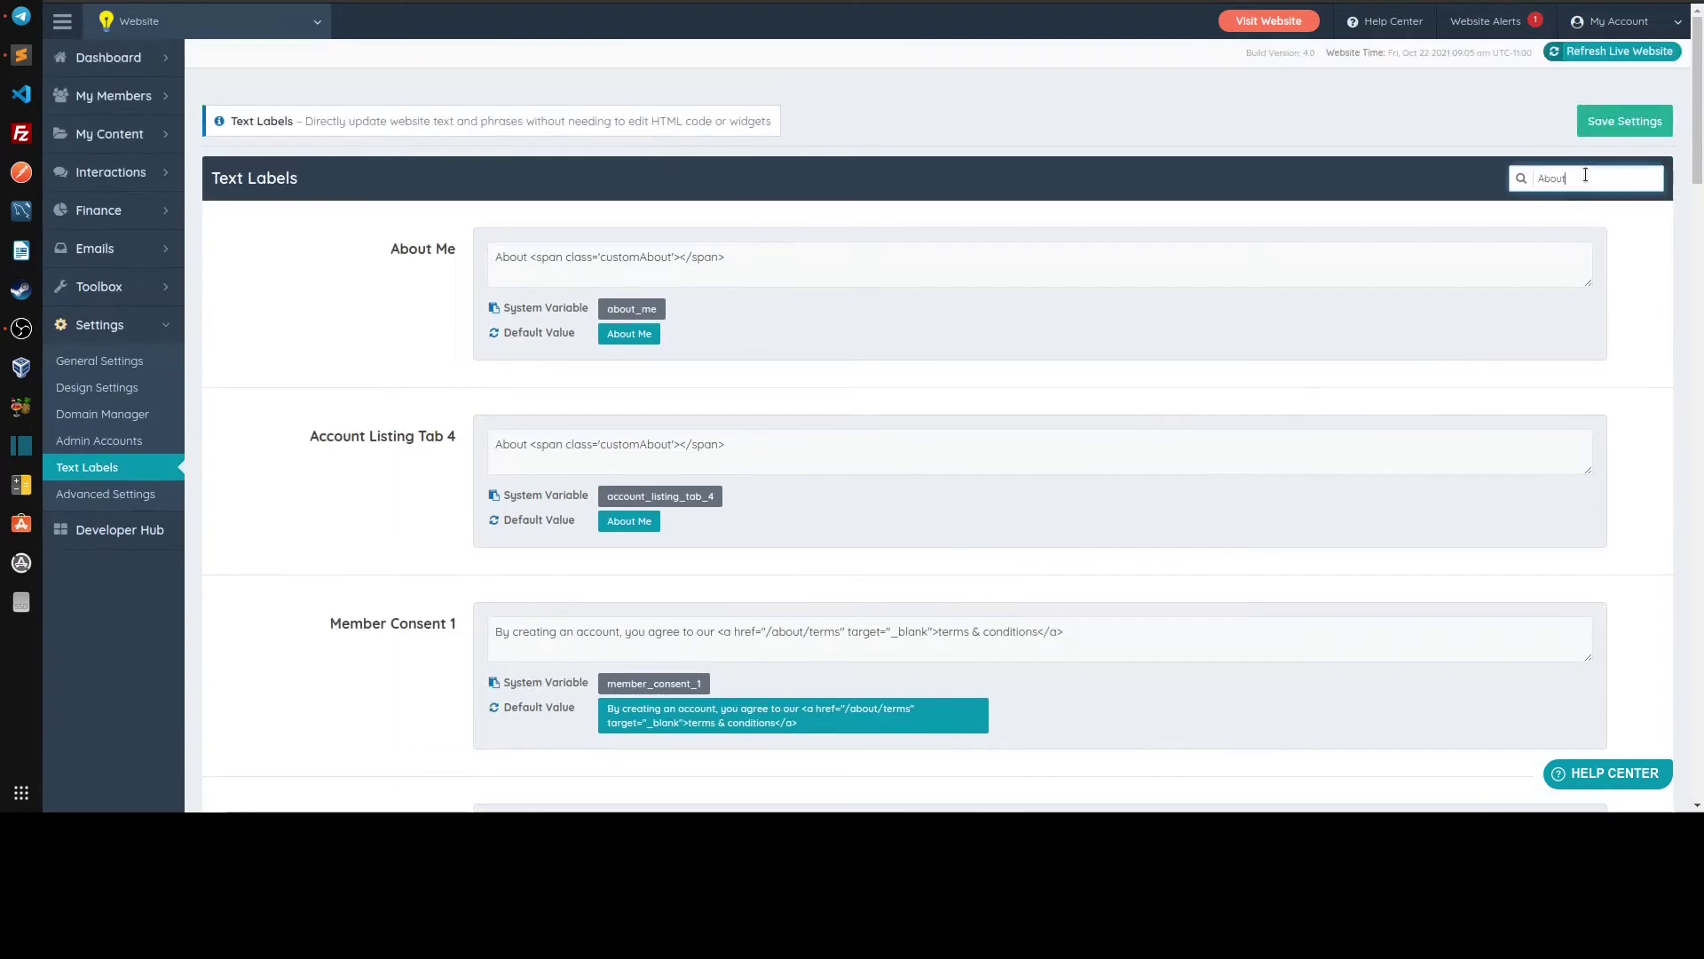
text(pnpo)
key(Return)
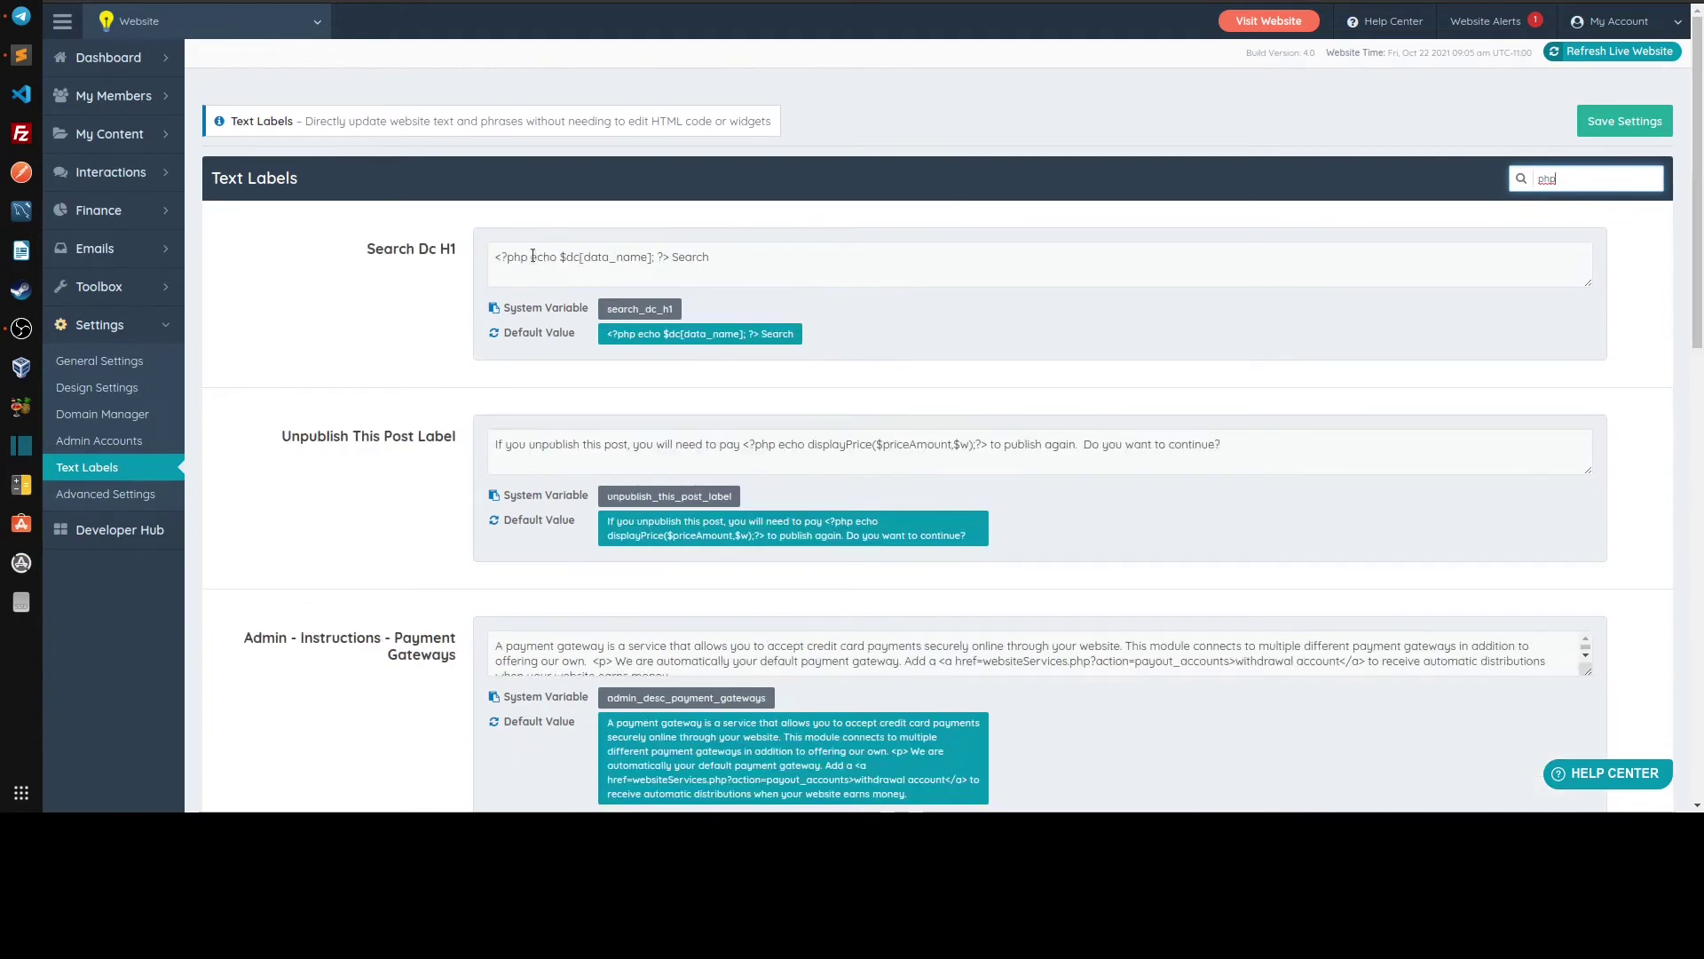
drag(533, 256, 652, 257)
scroll(774, 230, down, 1)
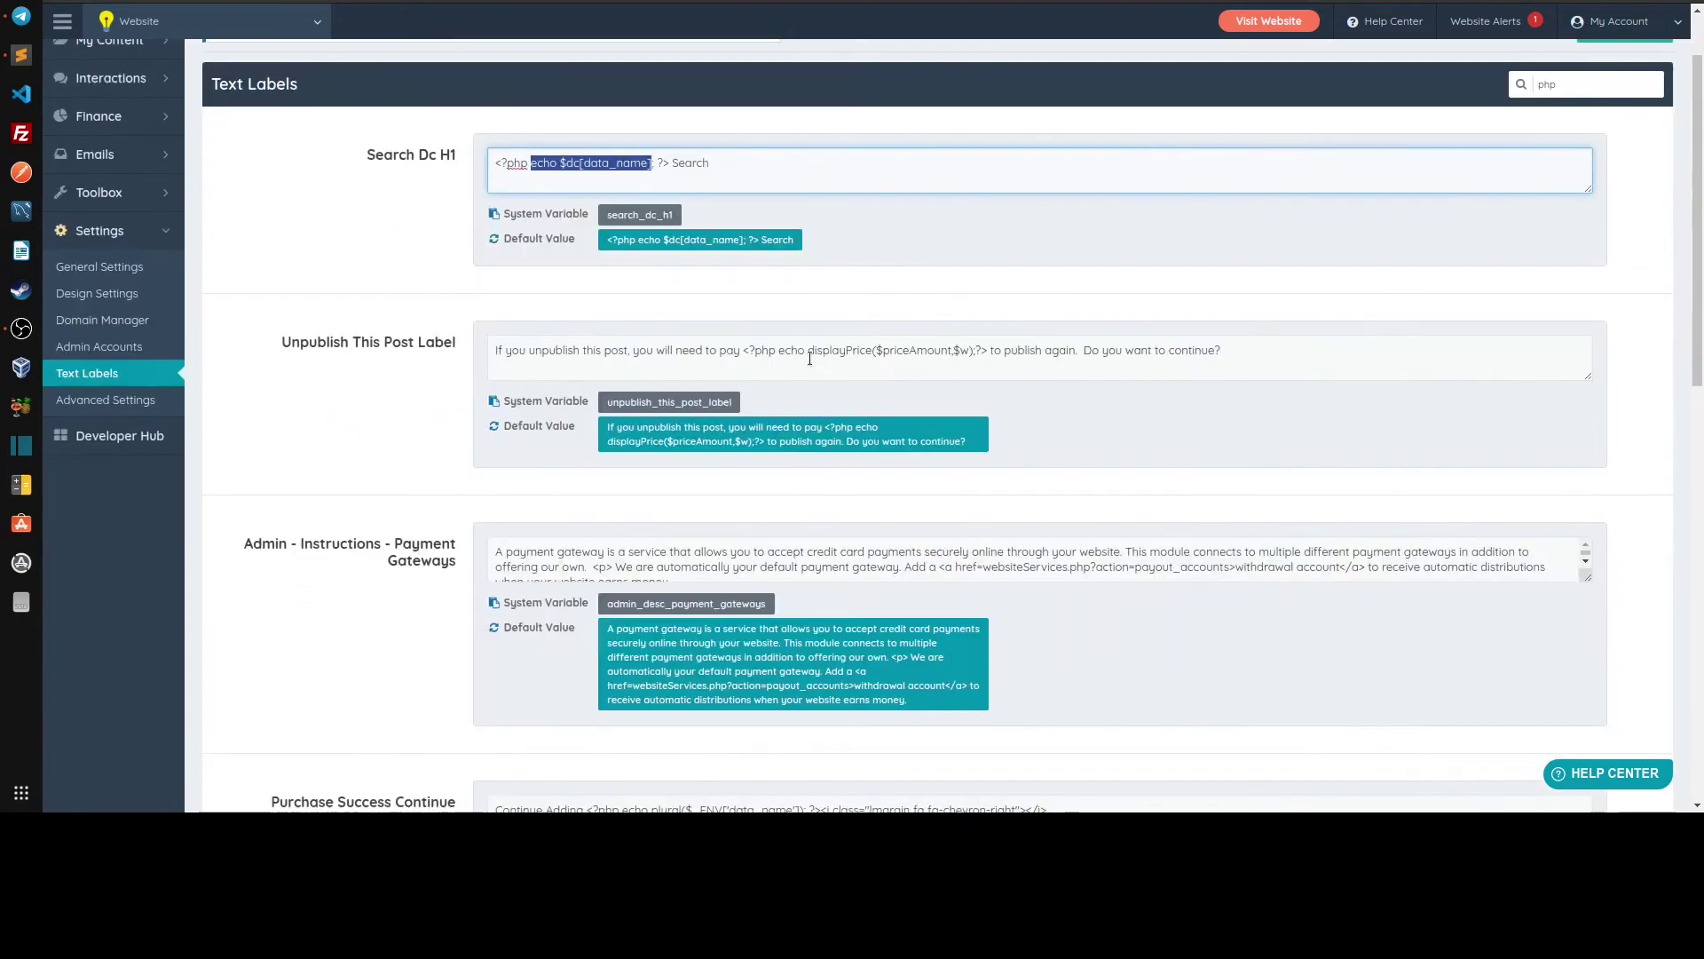
Highlight the PHP code in Unpublish This Post Label, Purchase Success Continue Adding and the Sidebar full_name.
drag(778, 352, 981, 353)
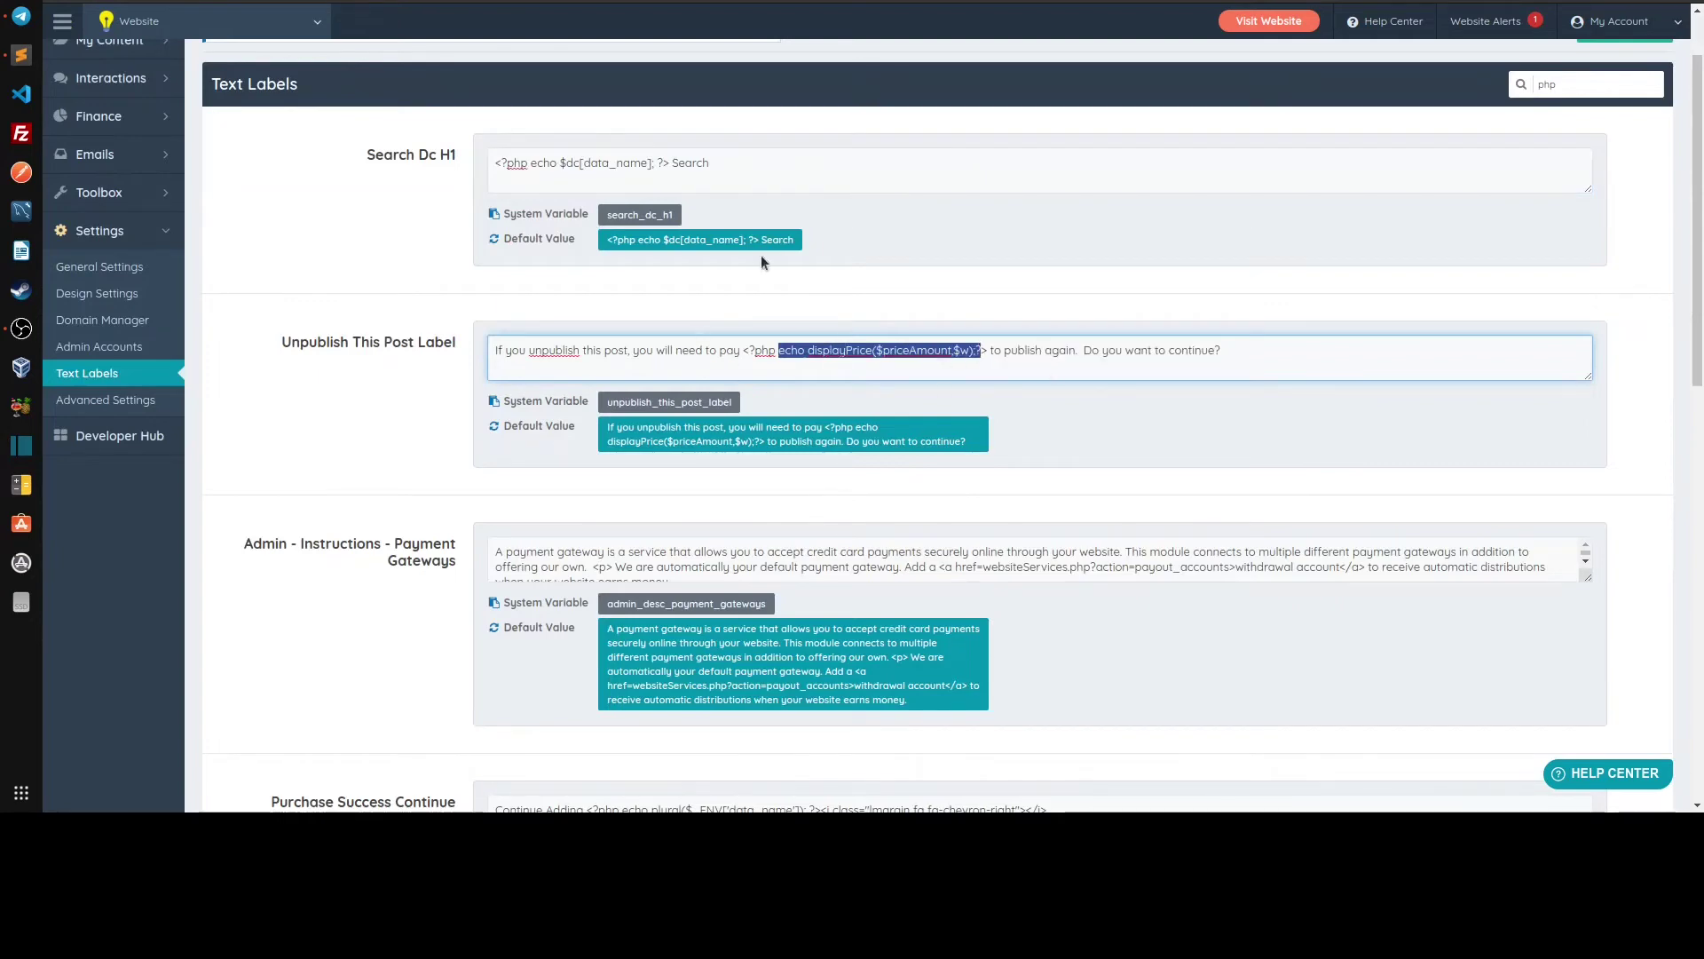
scroll(396, 321, down, 7)
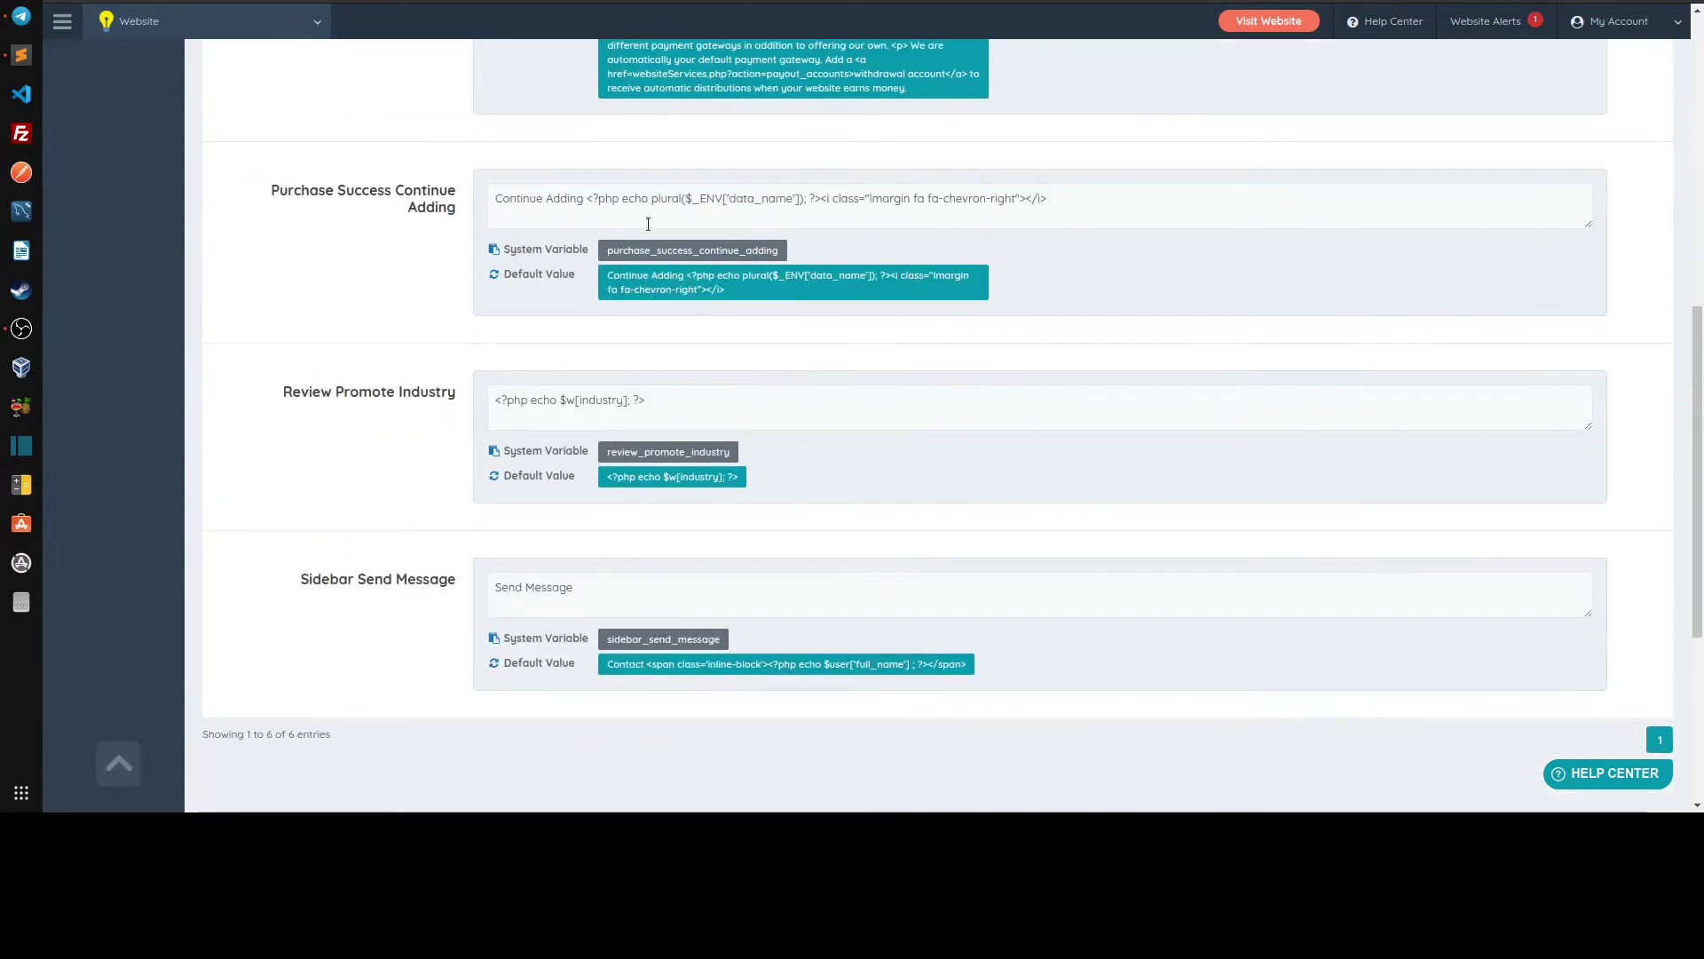
drag(622, 194, 807, 189)
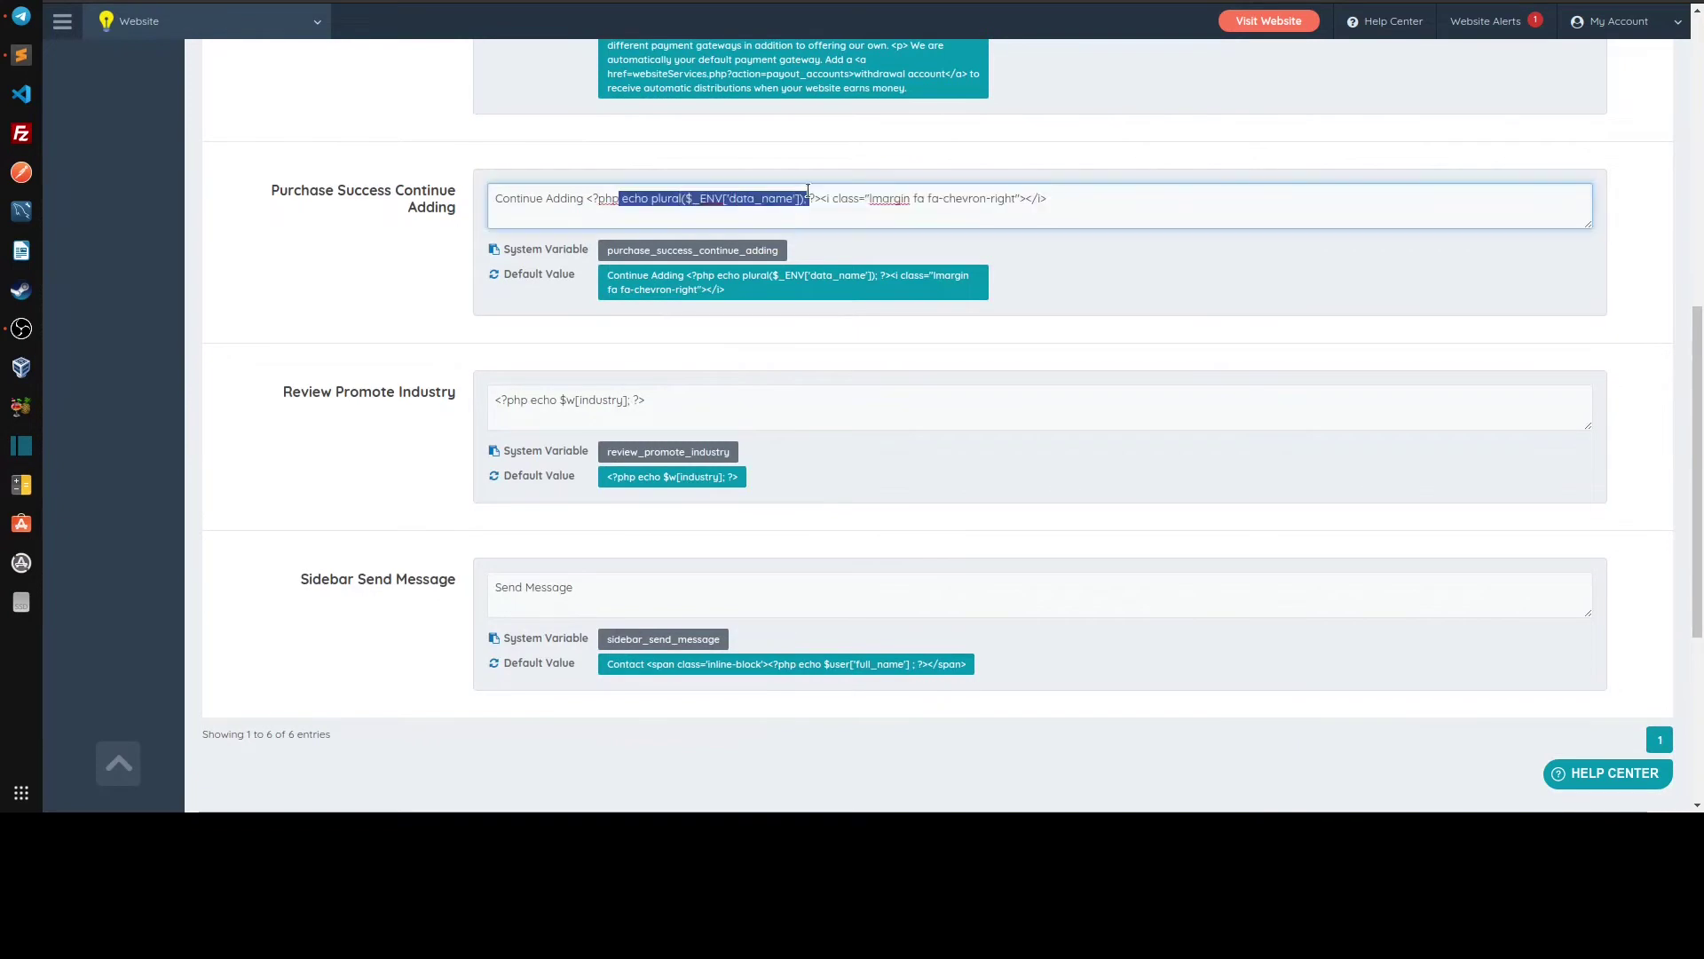
scroll(251, 384, down, 3)
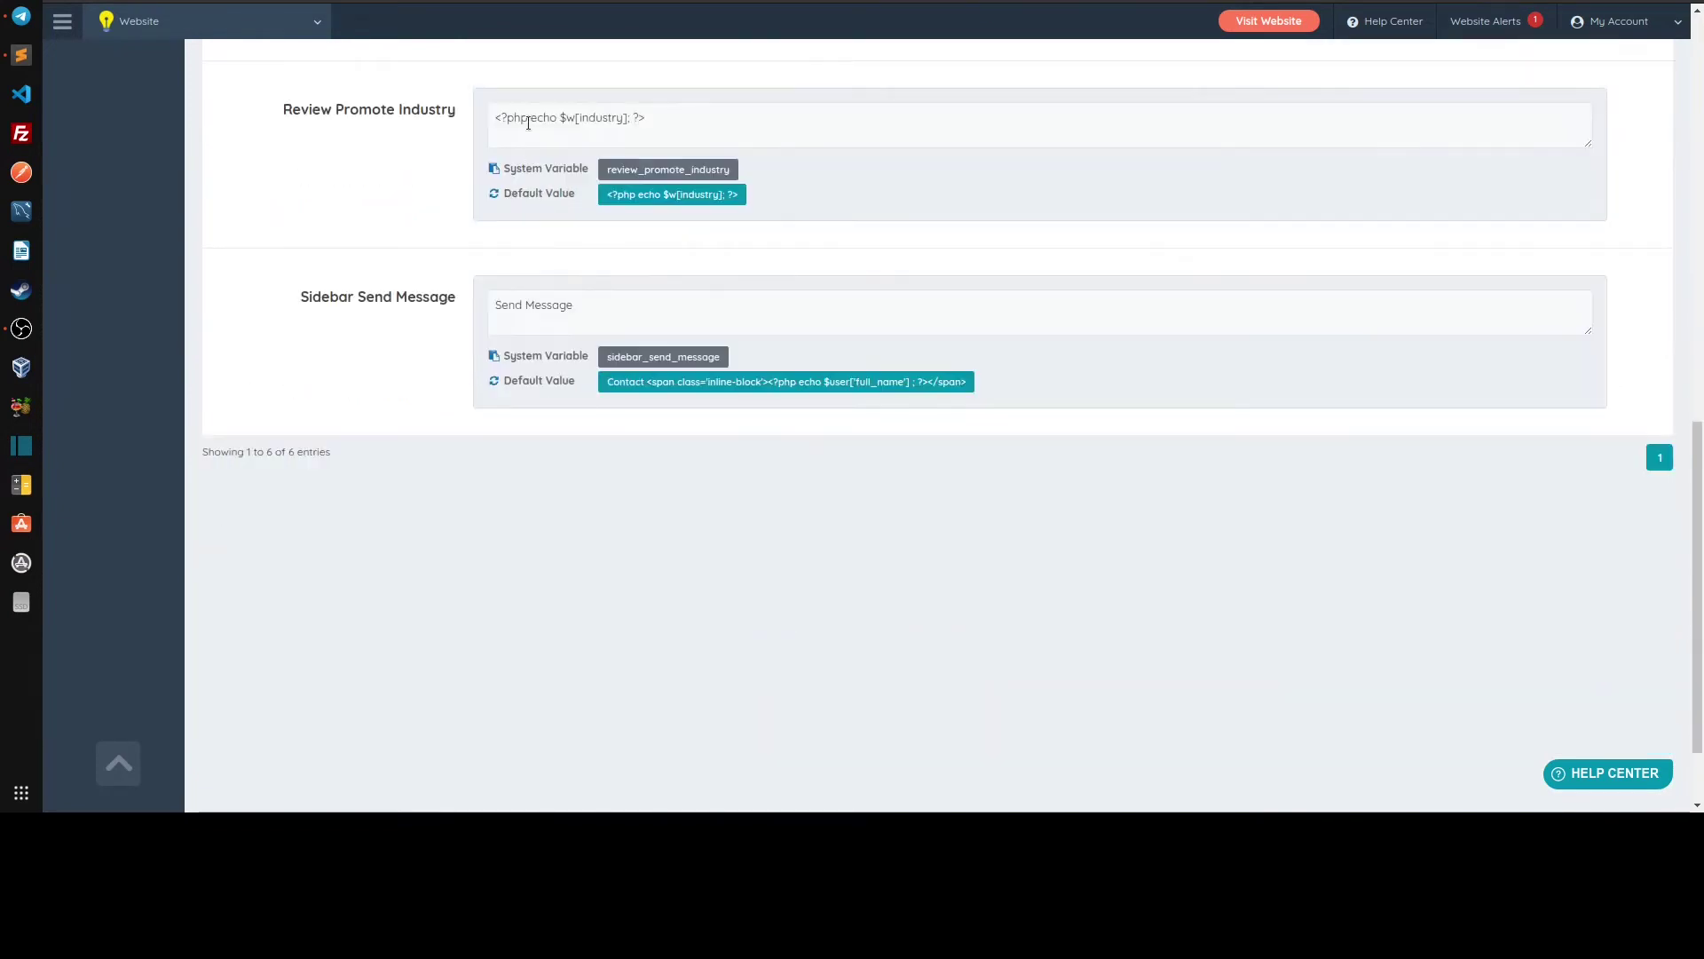
drag(528, 121, 645, 121)
scroll(1203, 364, up, 3)
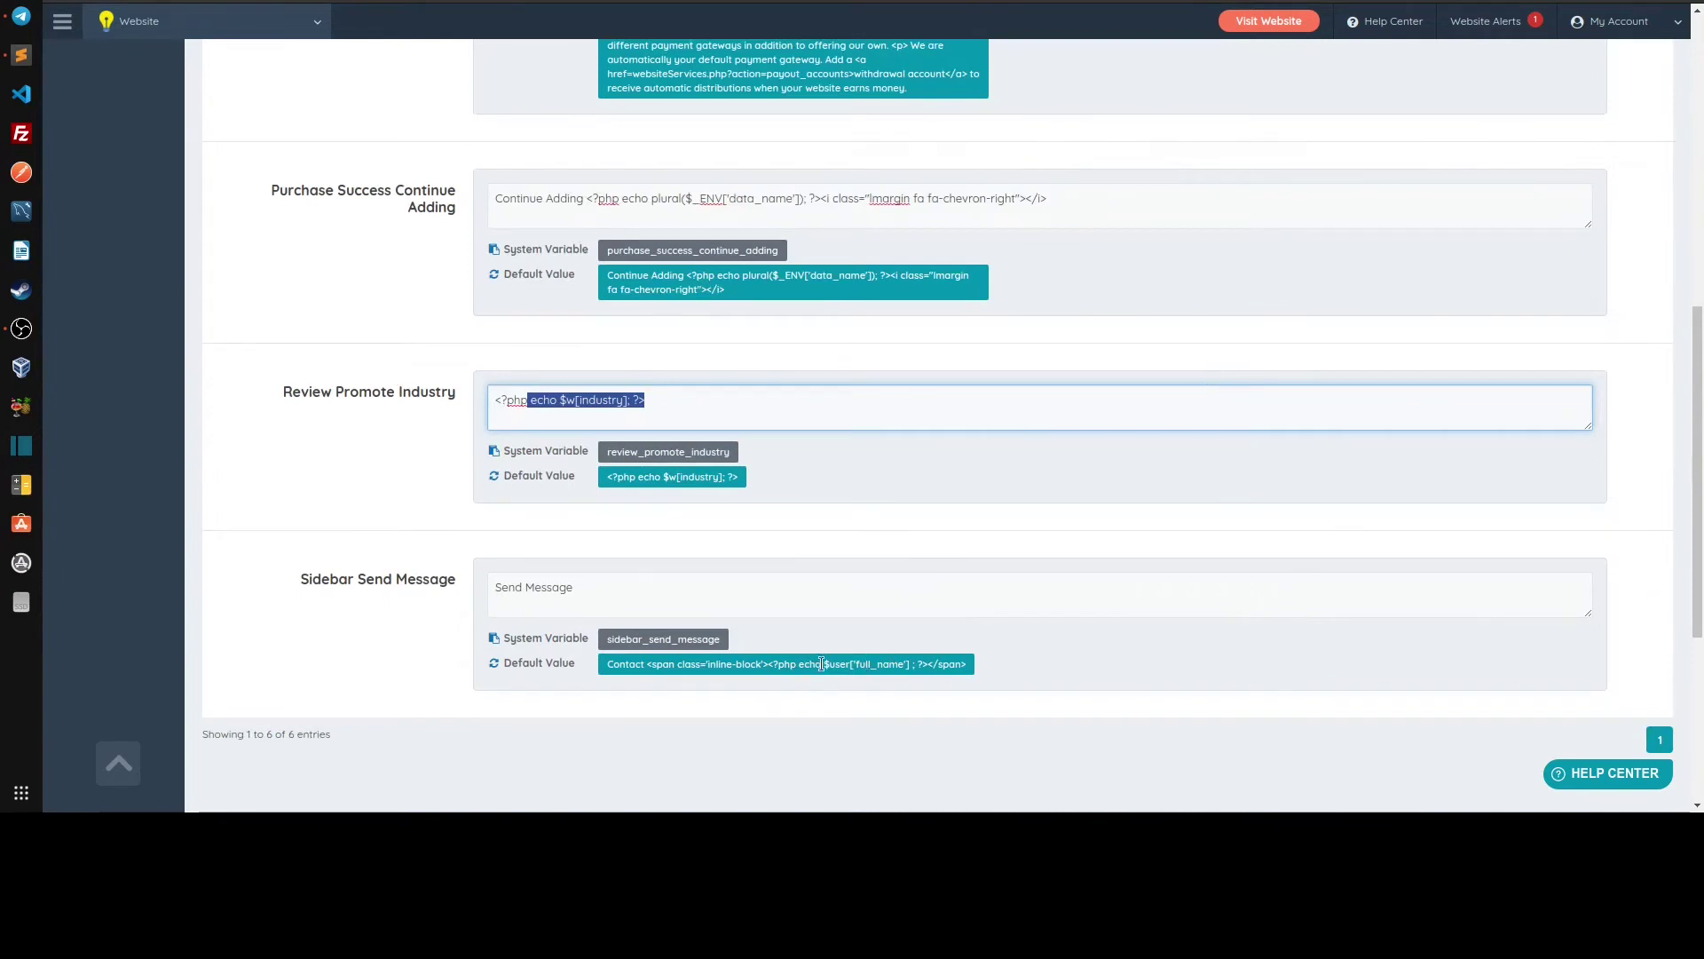
drag(822, 664, 913, 664)
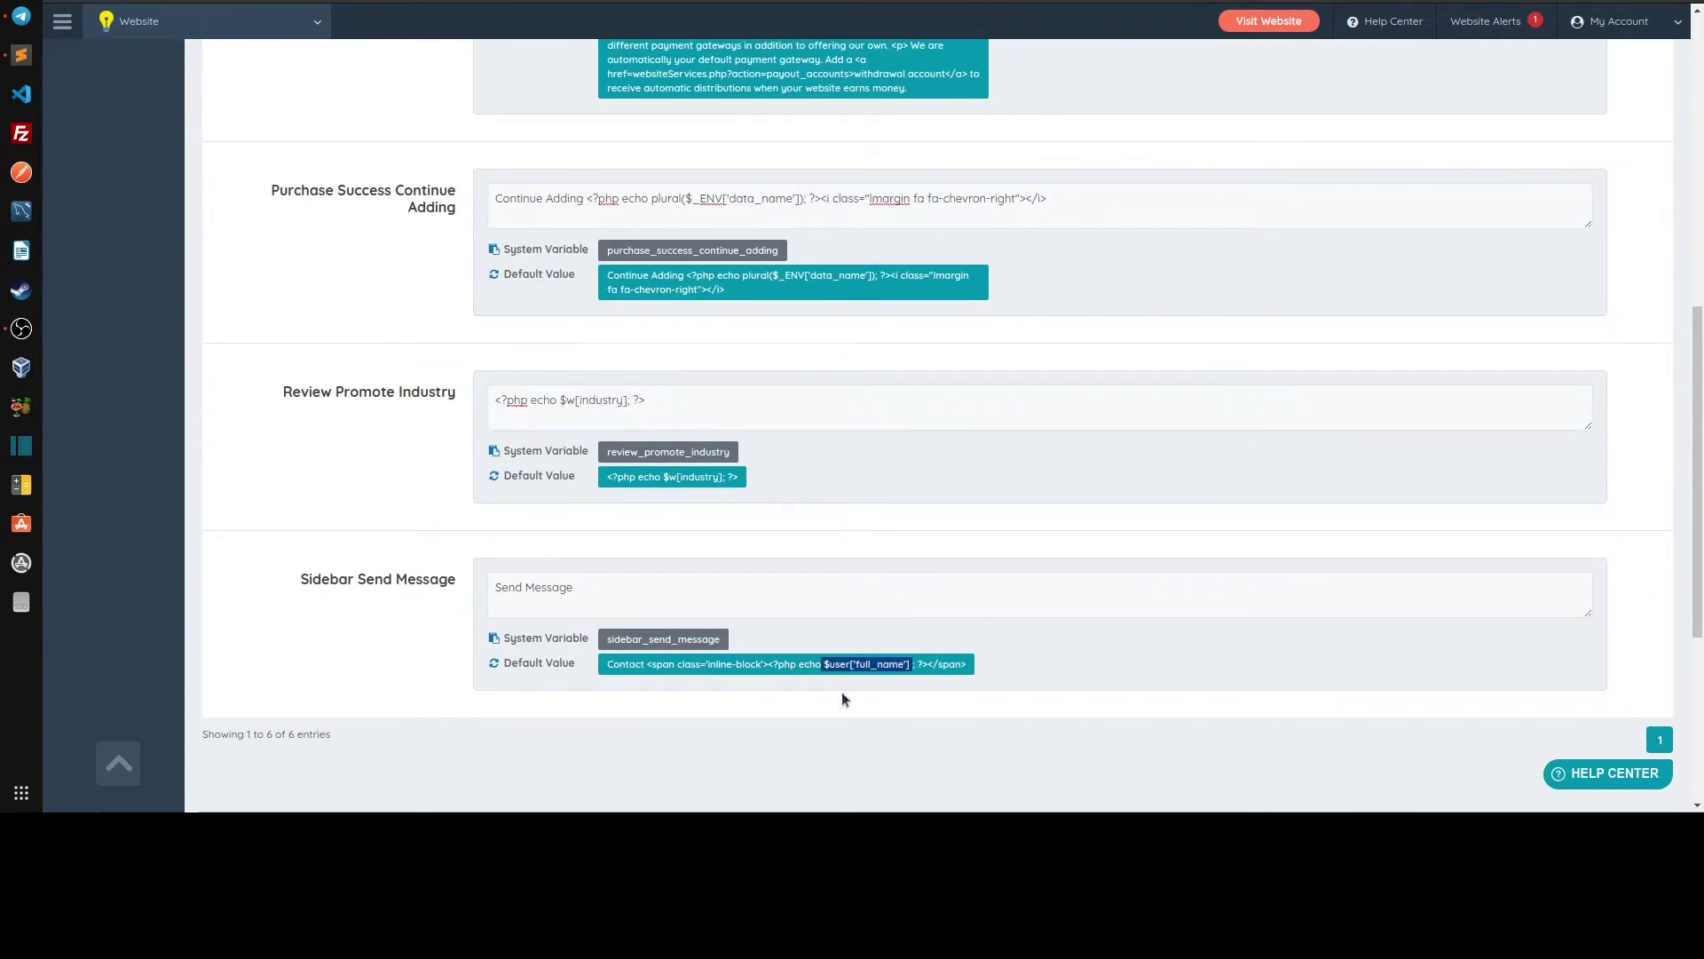
scroll(1191, 627, up, 7)
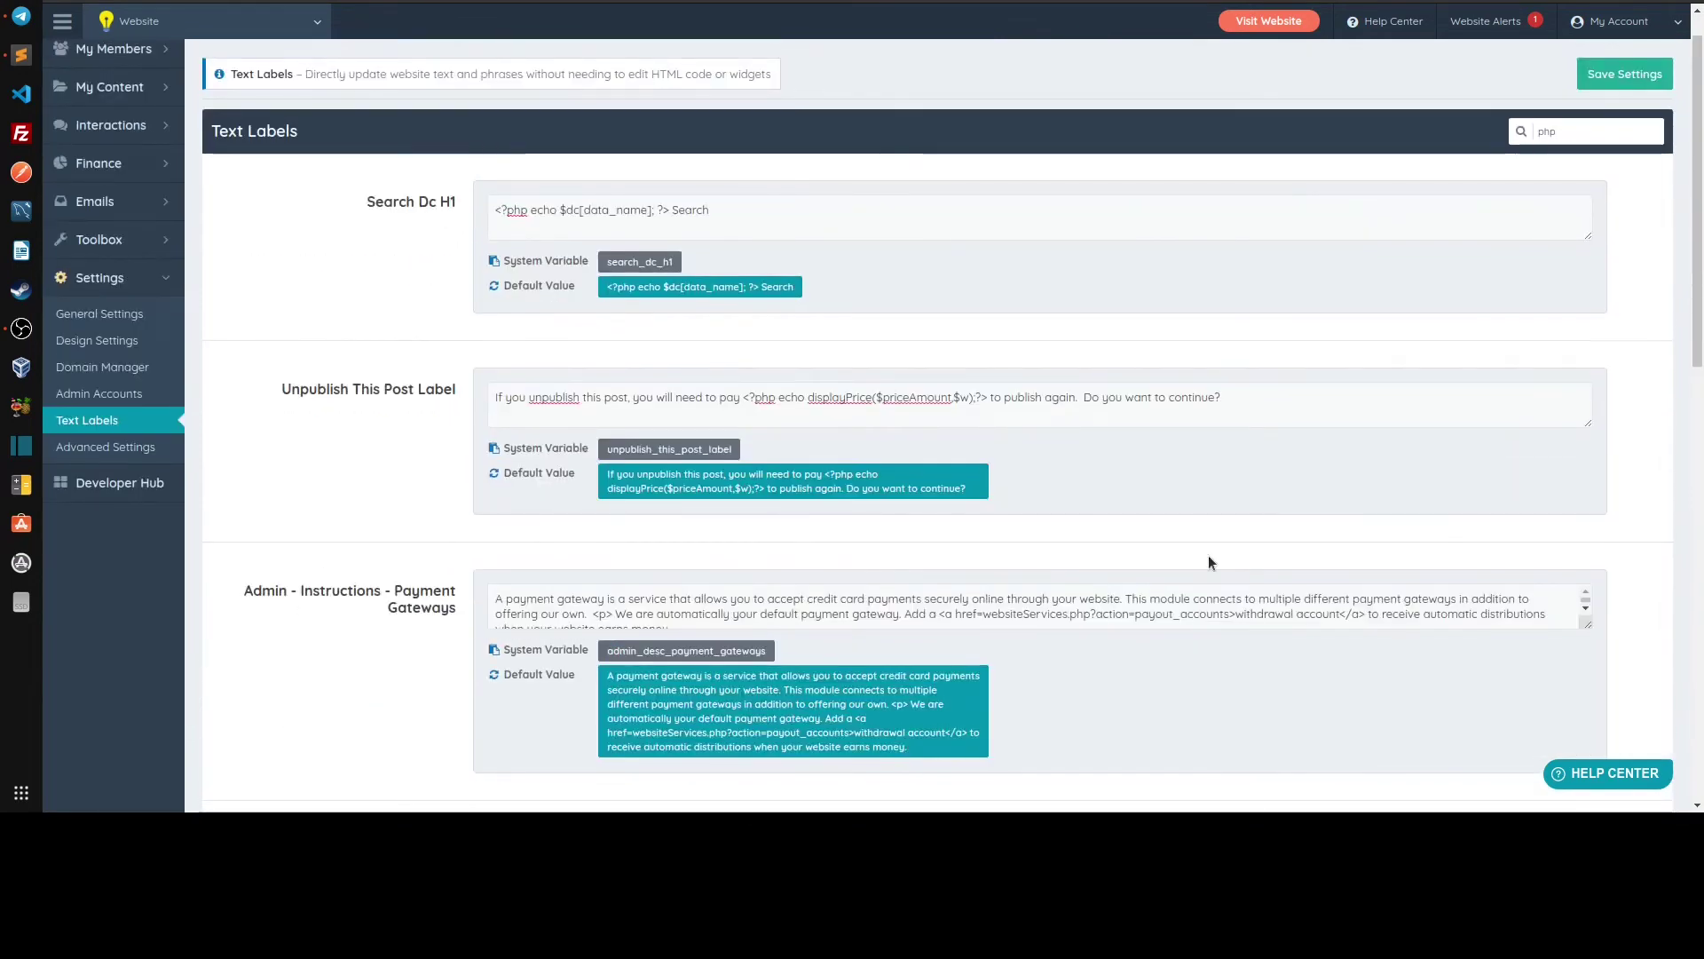
Search the Text Labels for 'About' again and add ' Me'.
scroll(1283, 475, up, 1)
double_click(1607, 179)
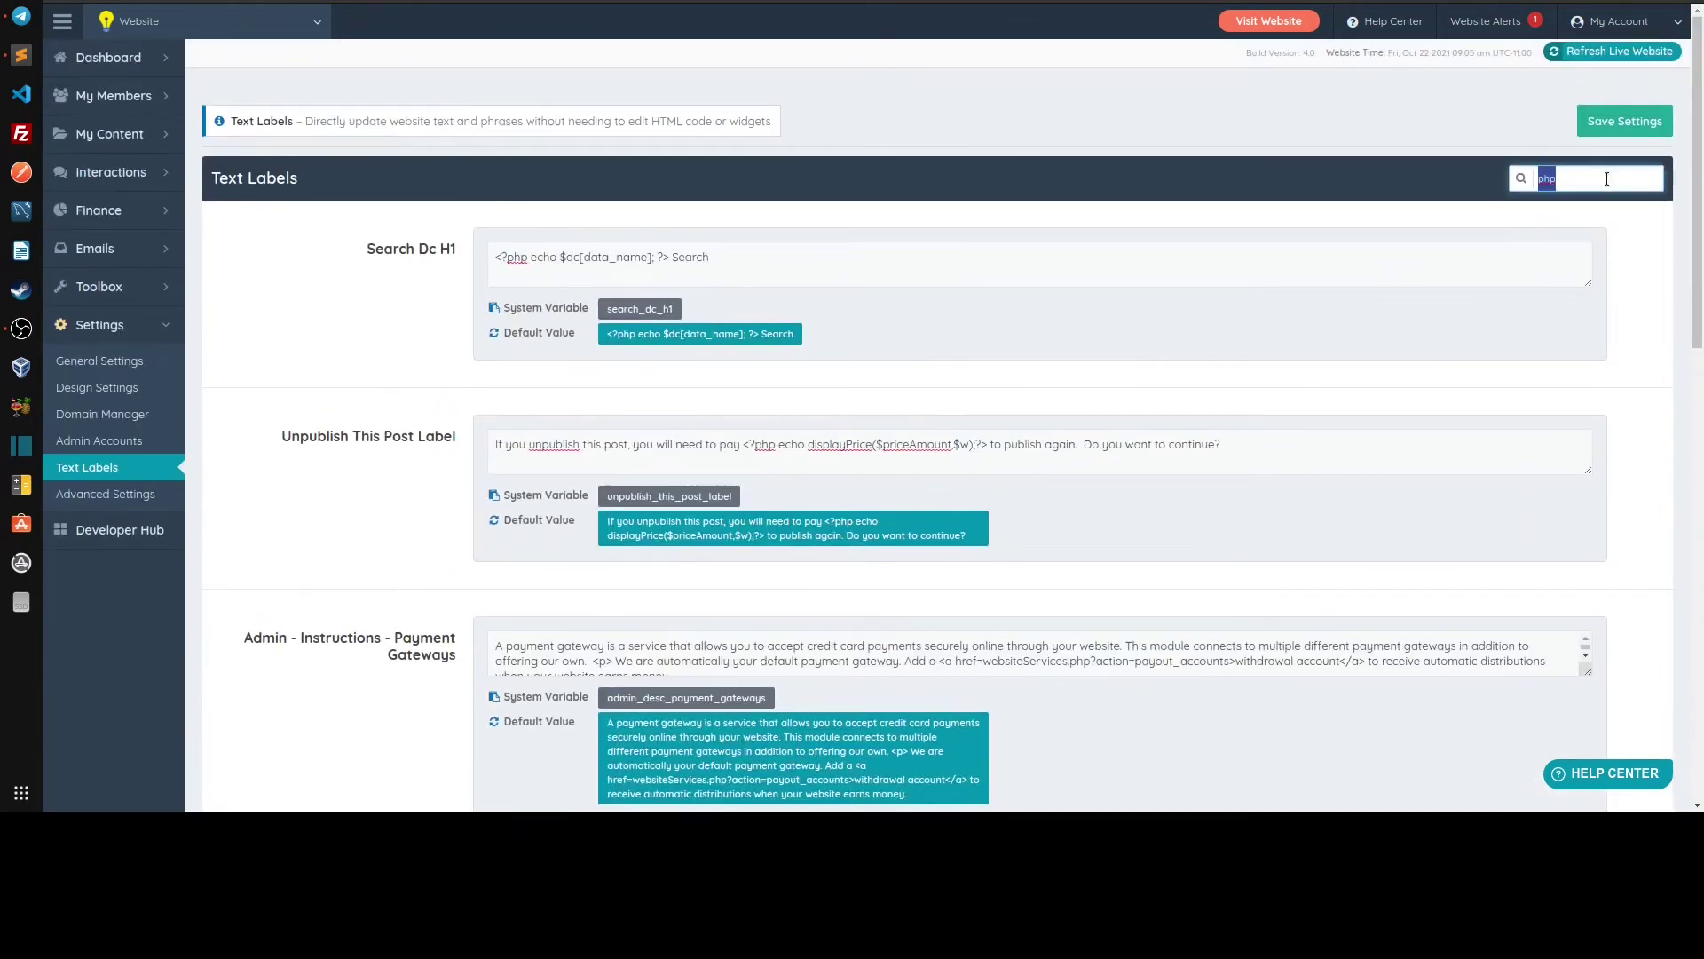
text(About)
key(Return)
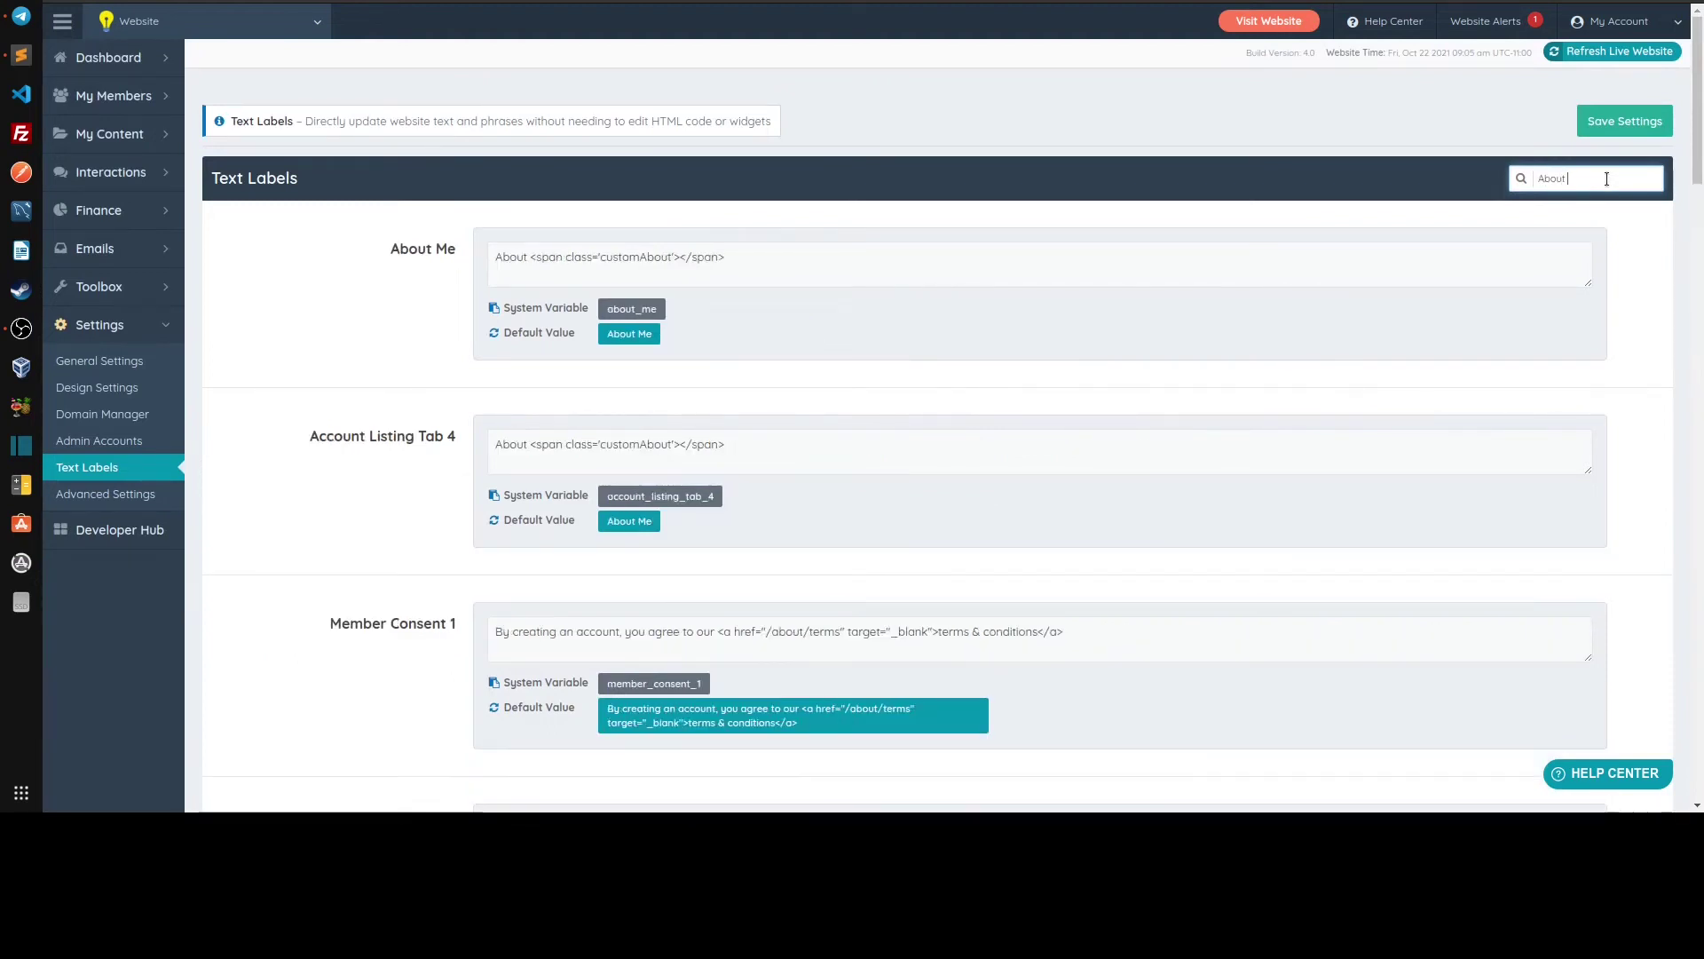
text(Me)
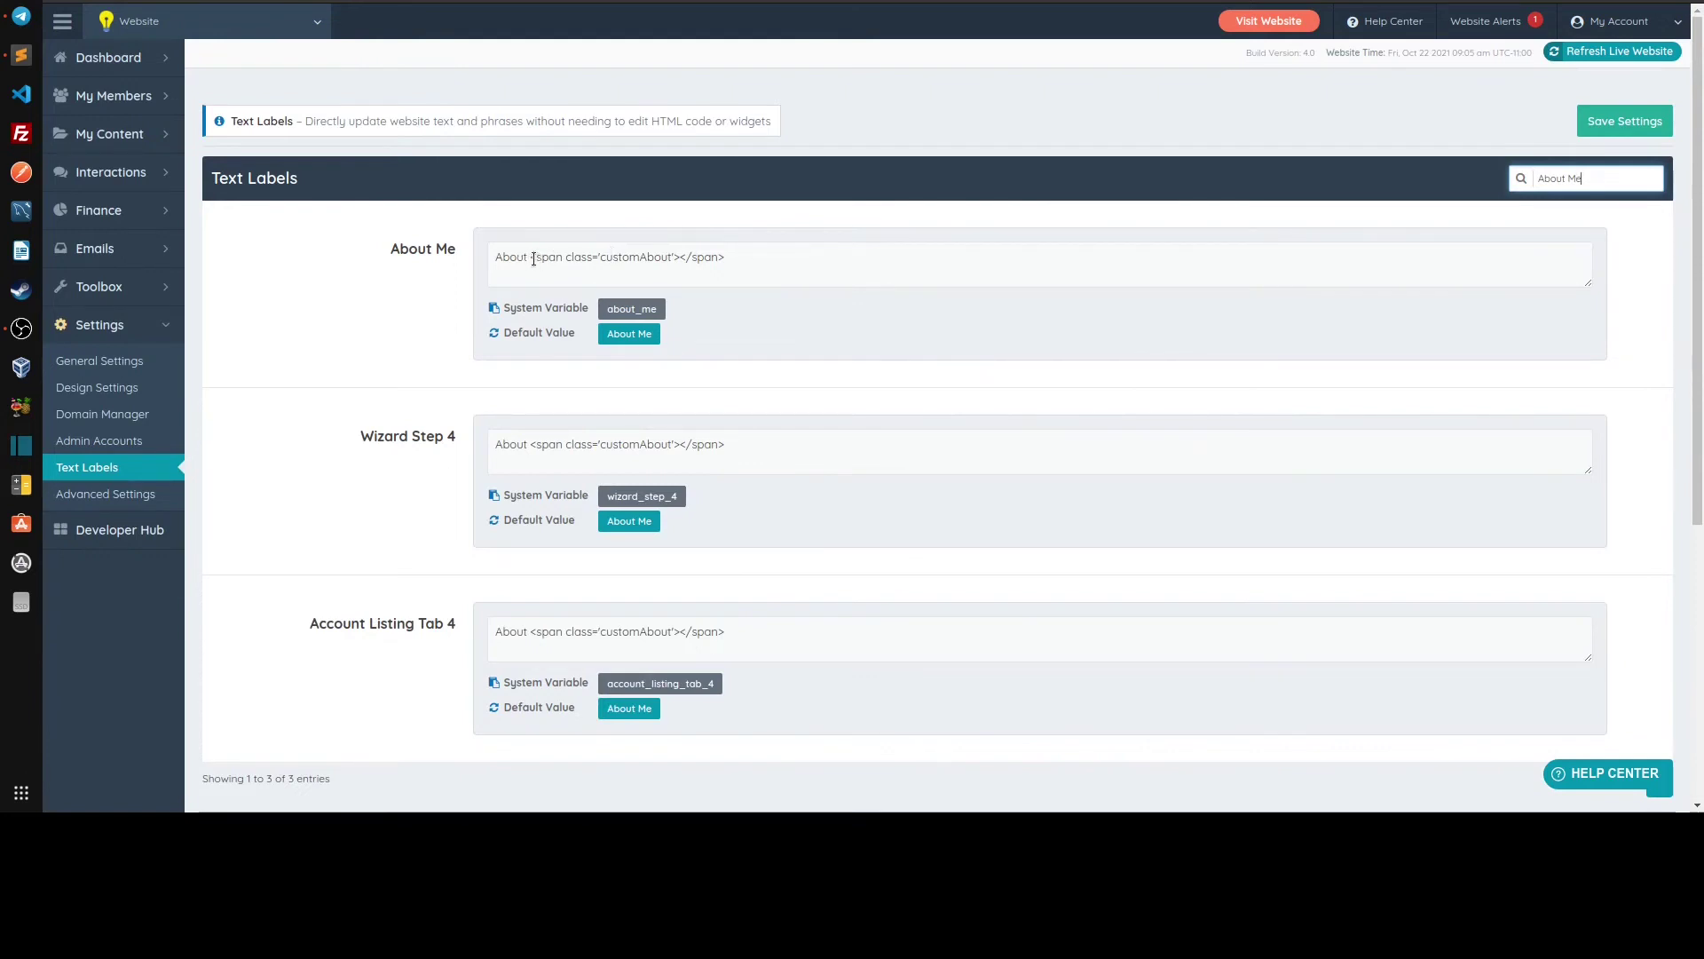
Highlight the customAbout span and class name in the About Me label.
drag(531, 256, 729, 262)
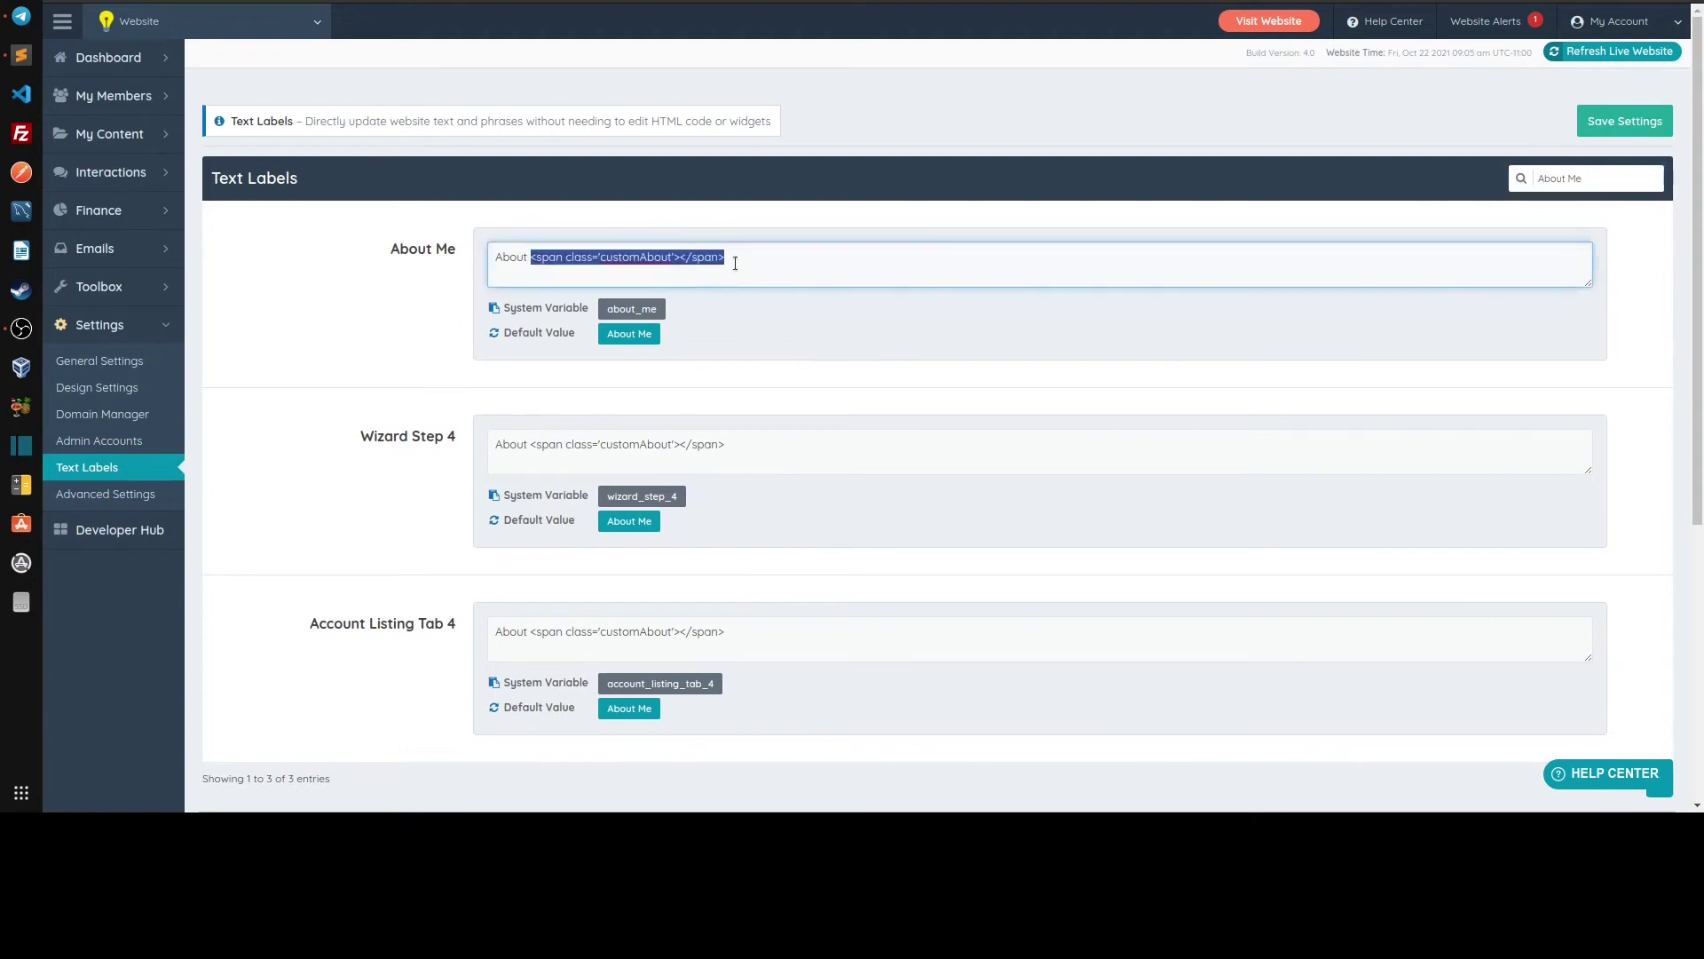
drag(600, 258, 672, 261)
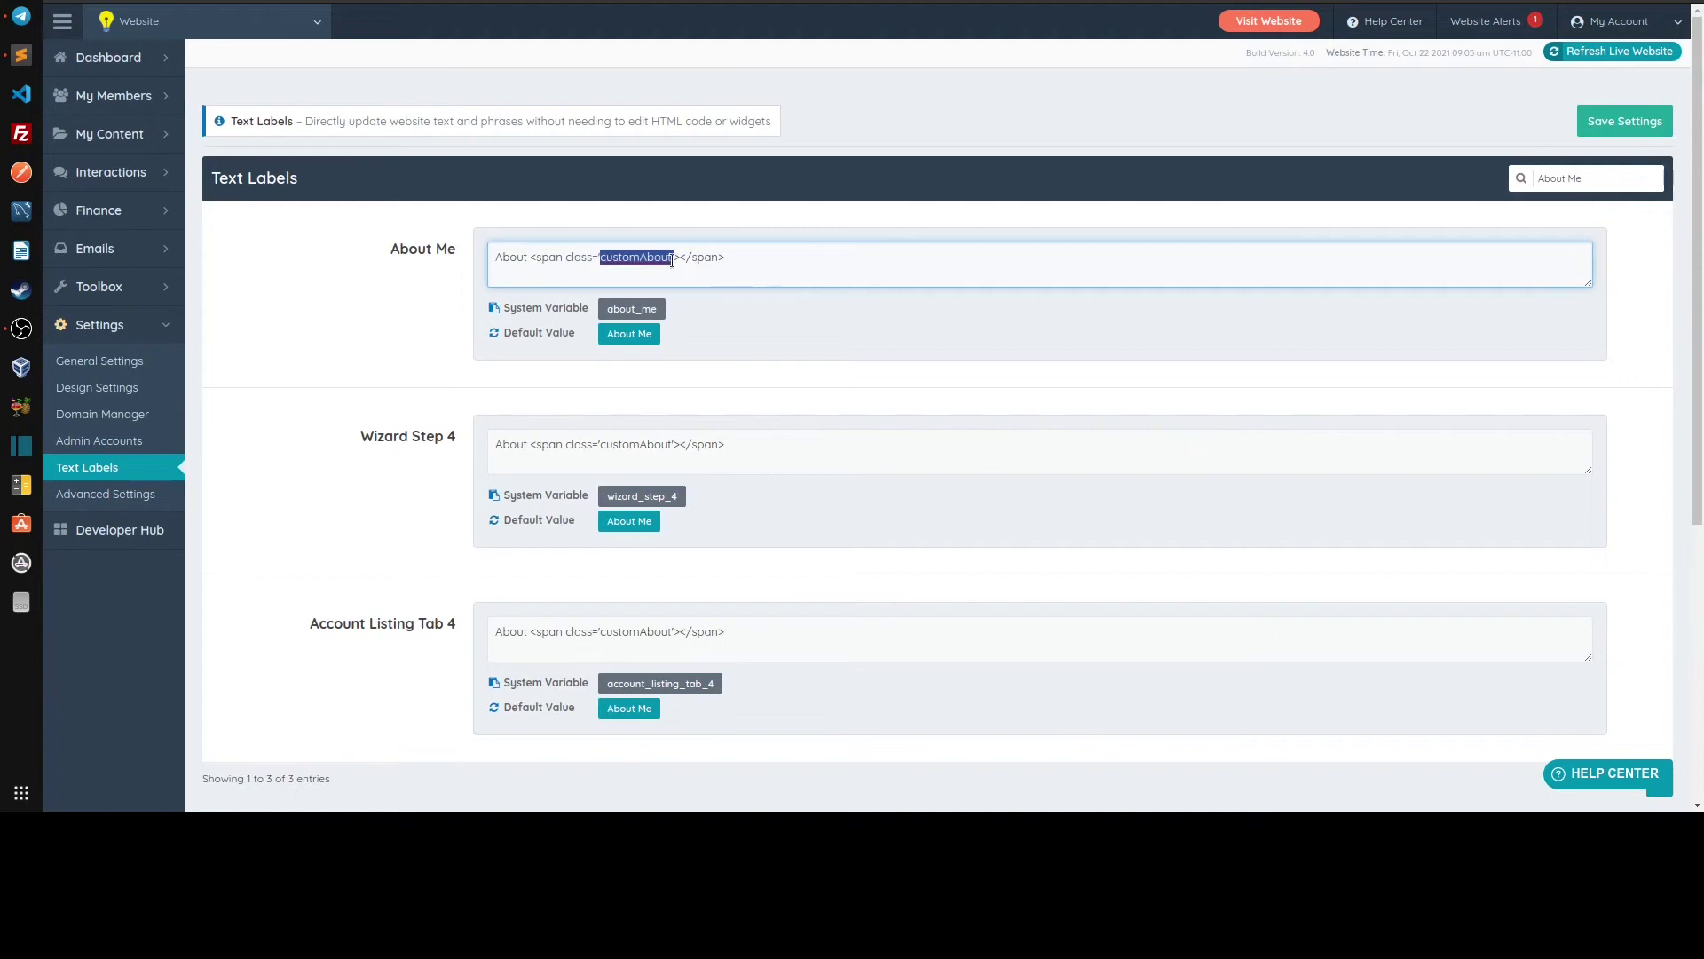
click(672, 259)
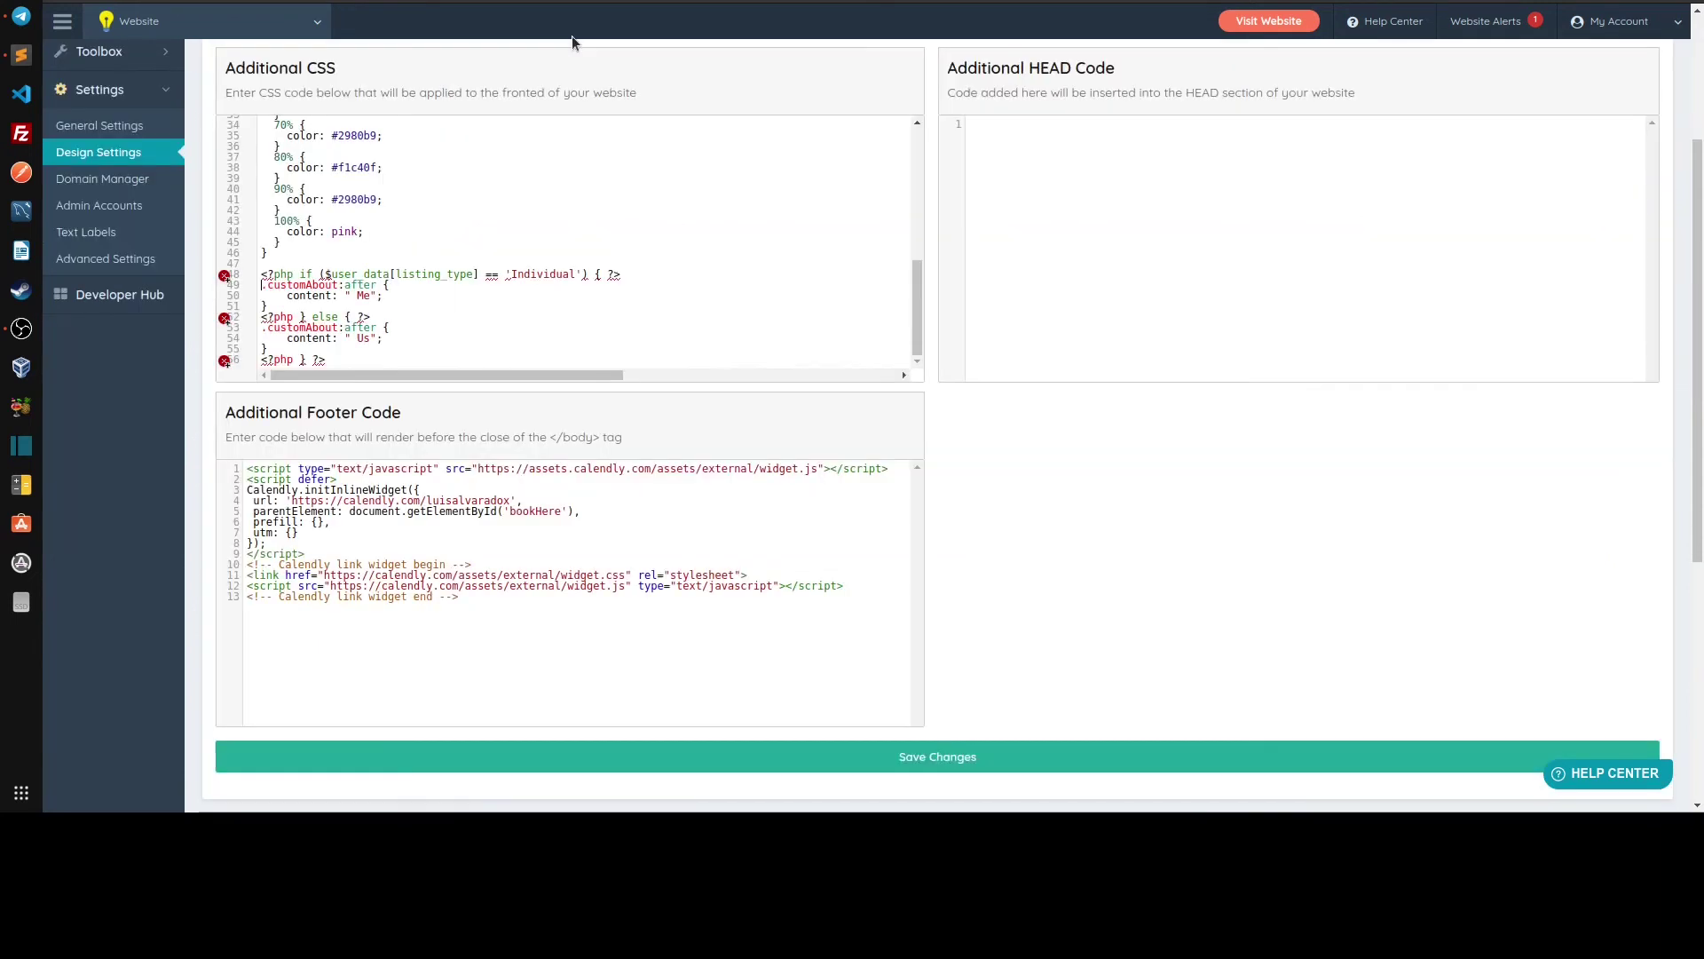
Select the PHP-conditional customAbout Me/Us rules at the end of the Additional CSS.
scroll(111, 222, up, 2)
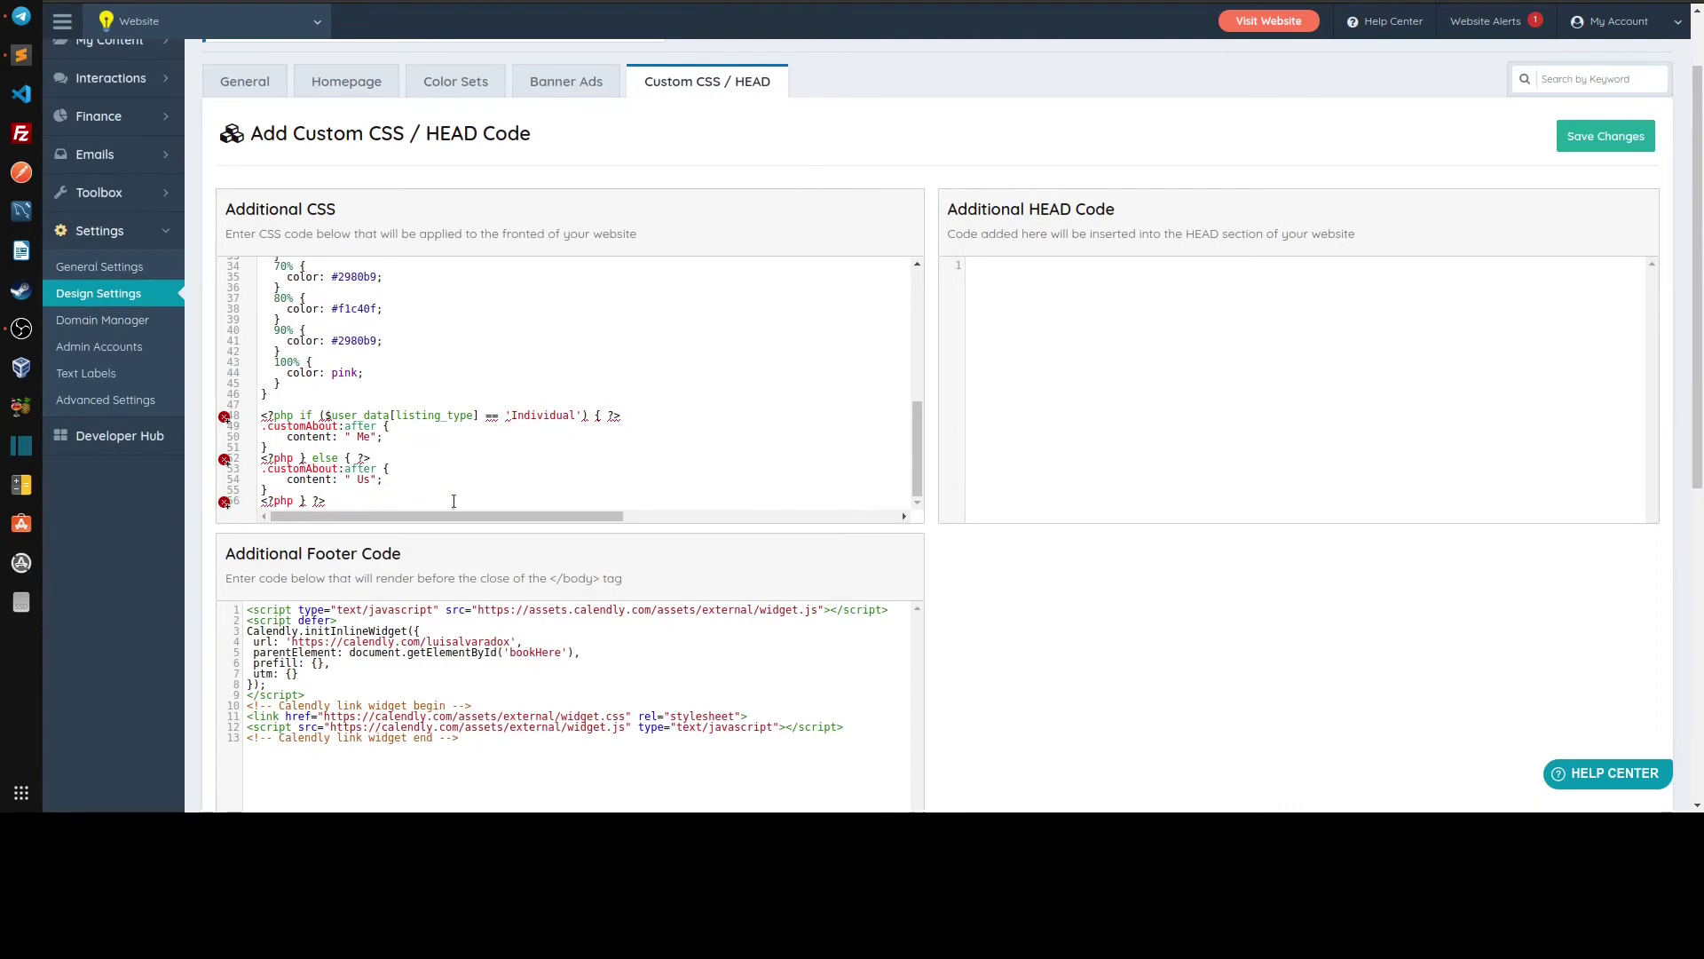
scroll(527, 404, down, 1)
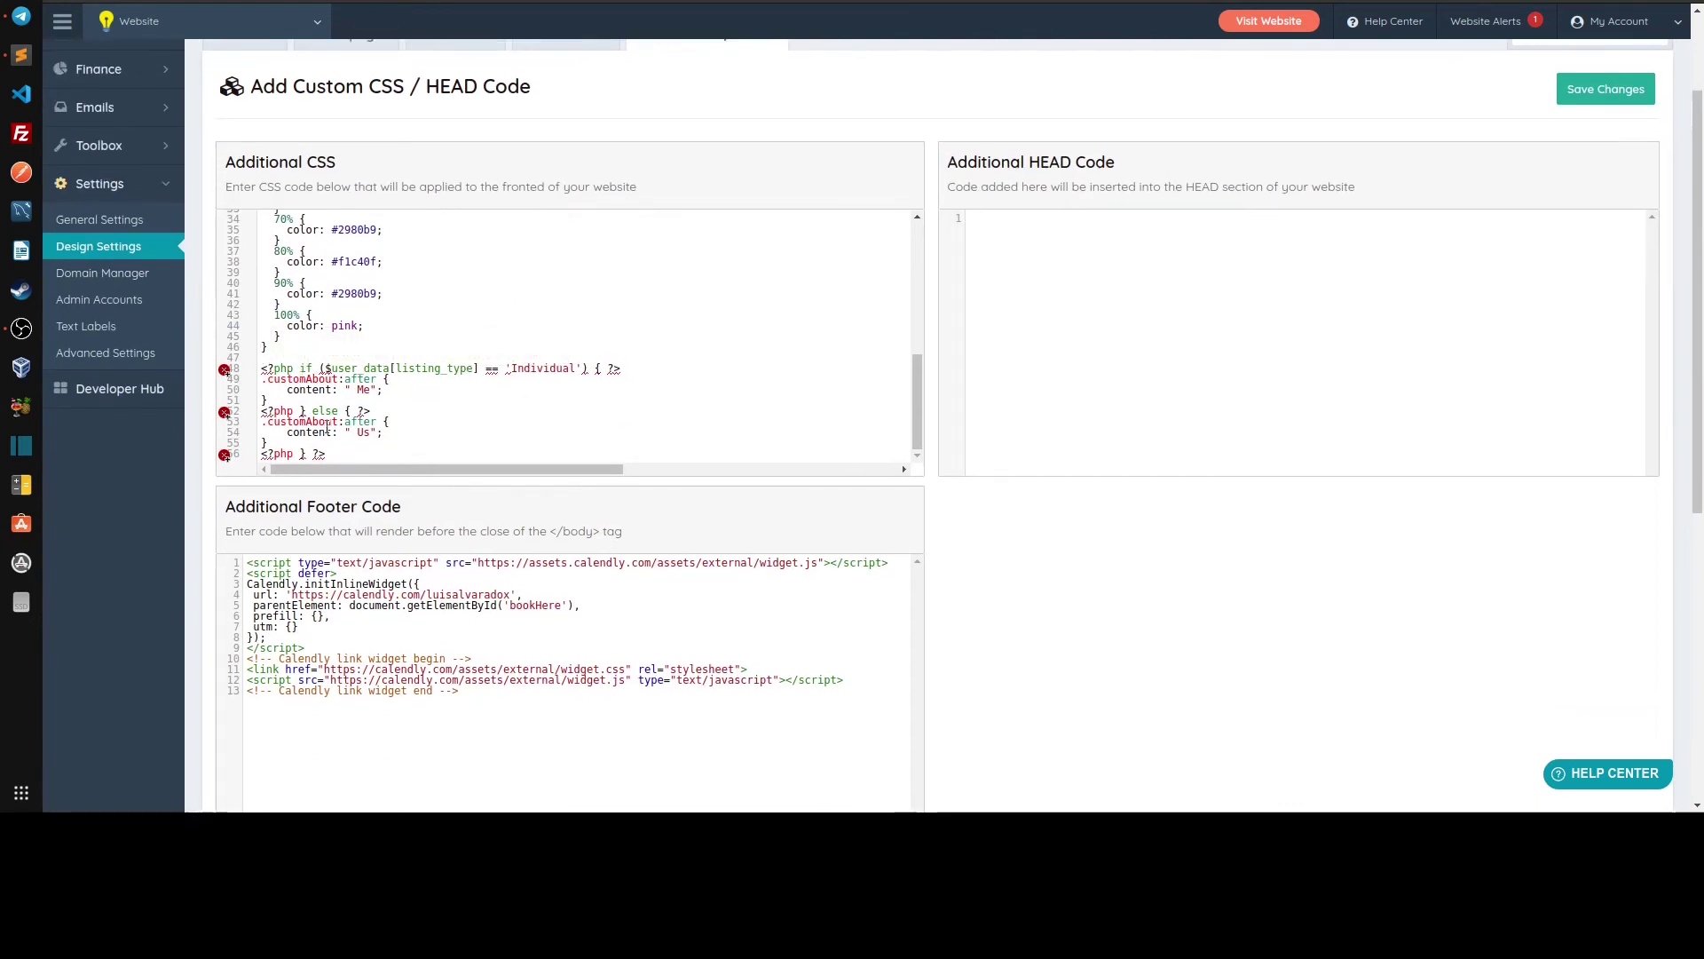
drag(261, 453, 238, 371)
key(ctrl+c)
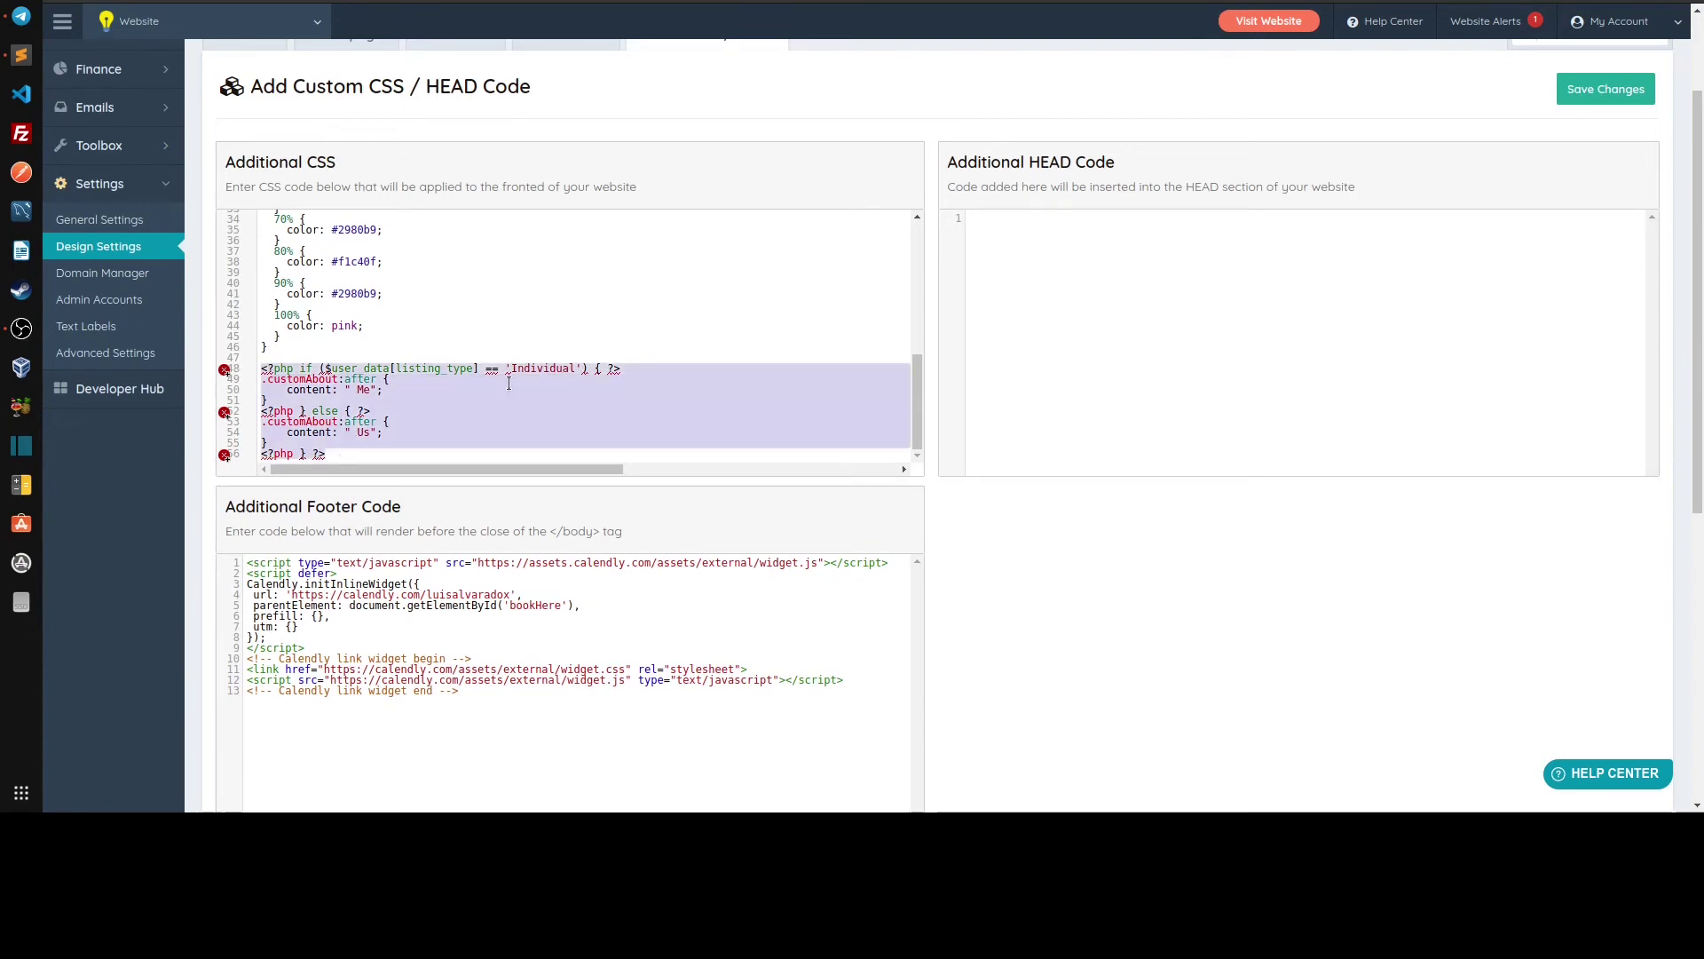
Paste the conditional customAbout rules into the empty Additional HEAD Code area.
click(1161, 340)
key(ctrl+v)
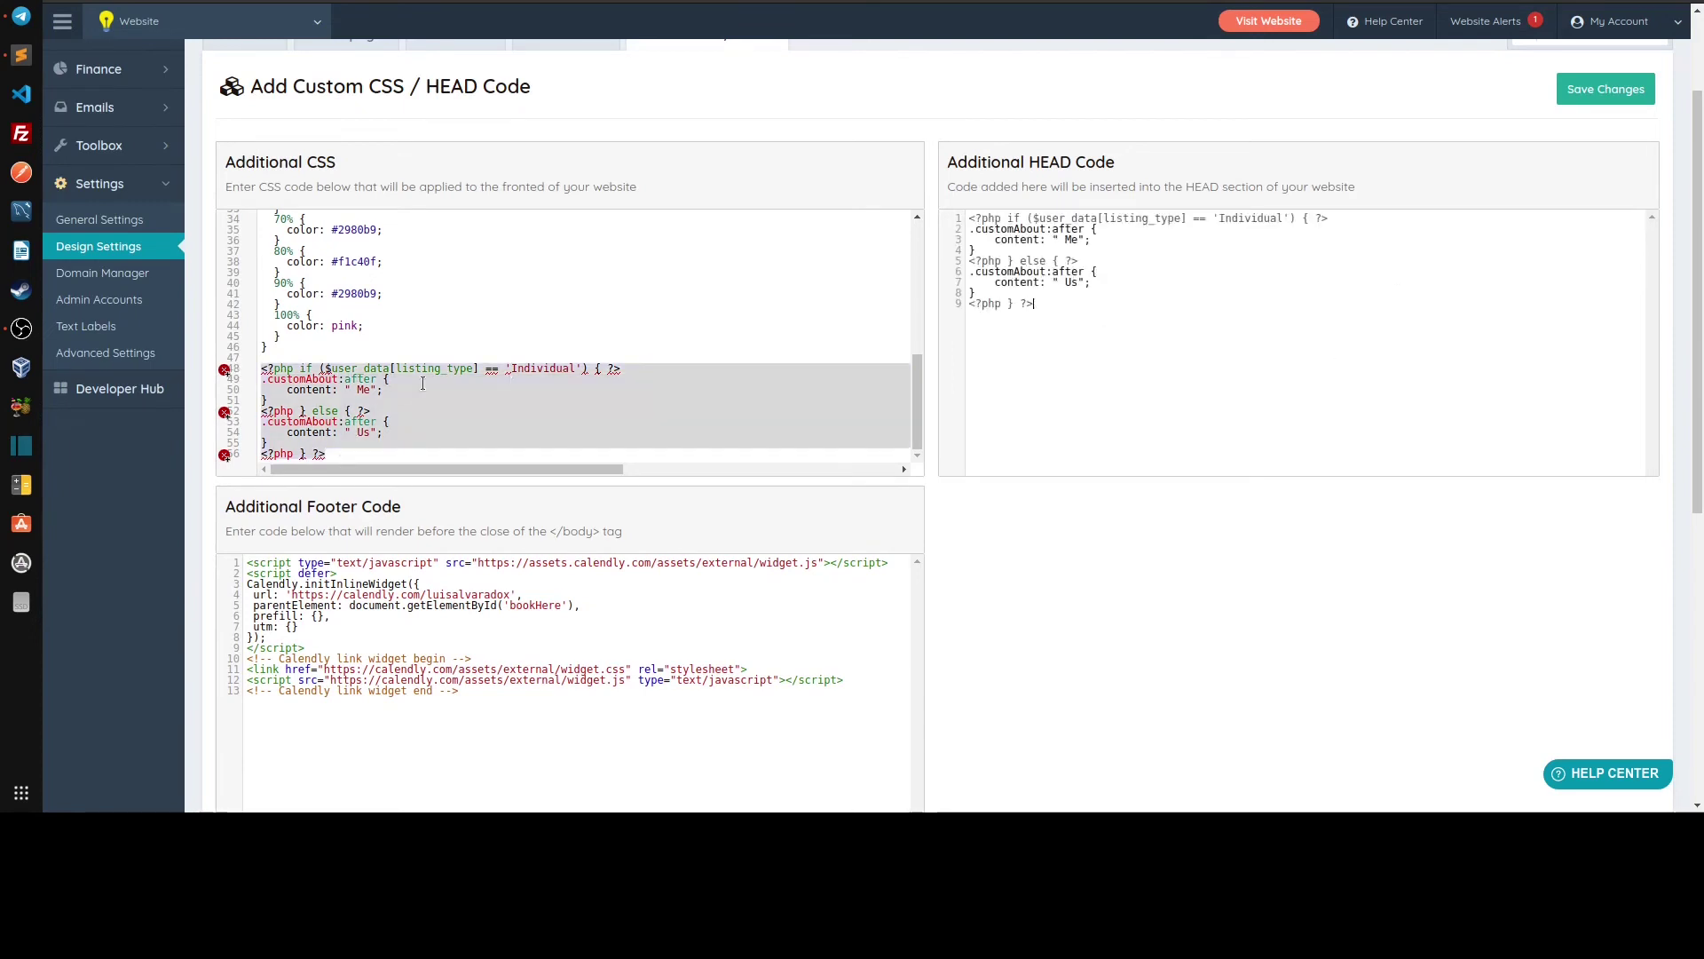
click(419, 387)
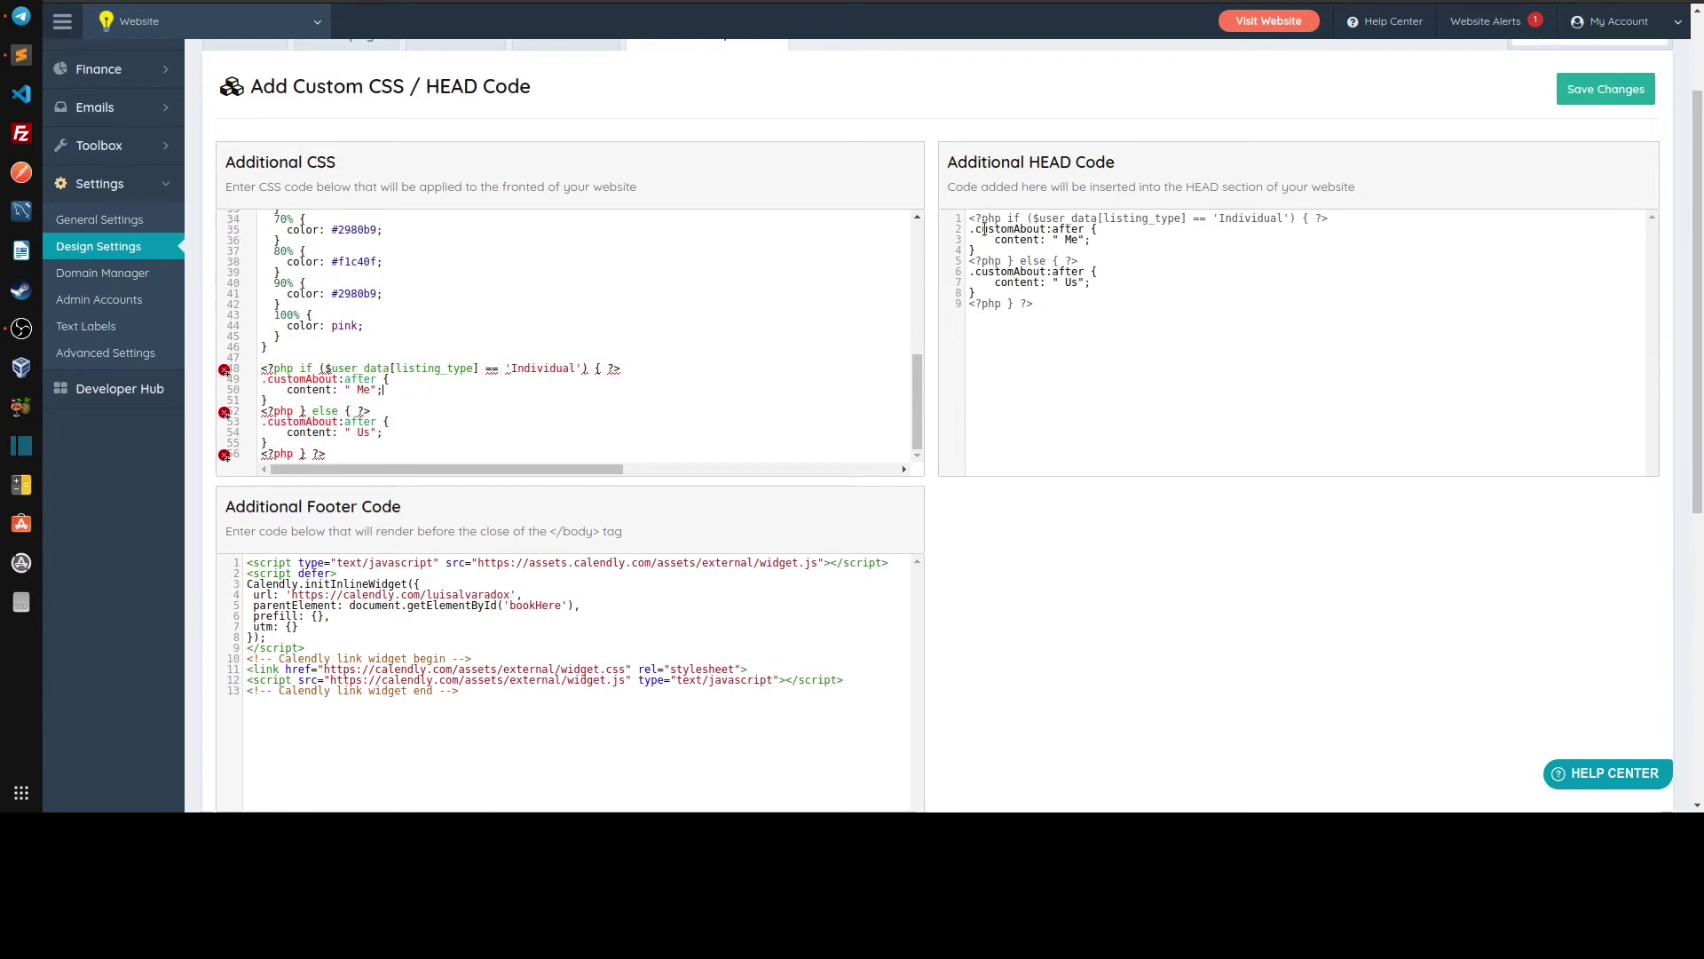
Walk through the HEAD code's $user_data listing-type check and its Me / Us content values.
double_click(1018, 219)
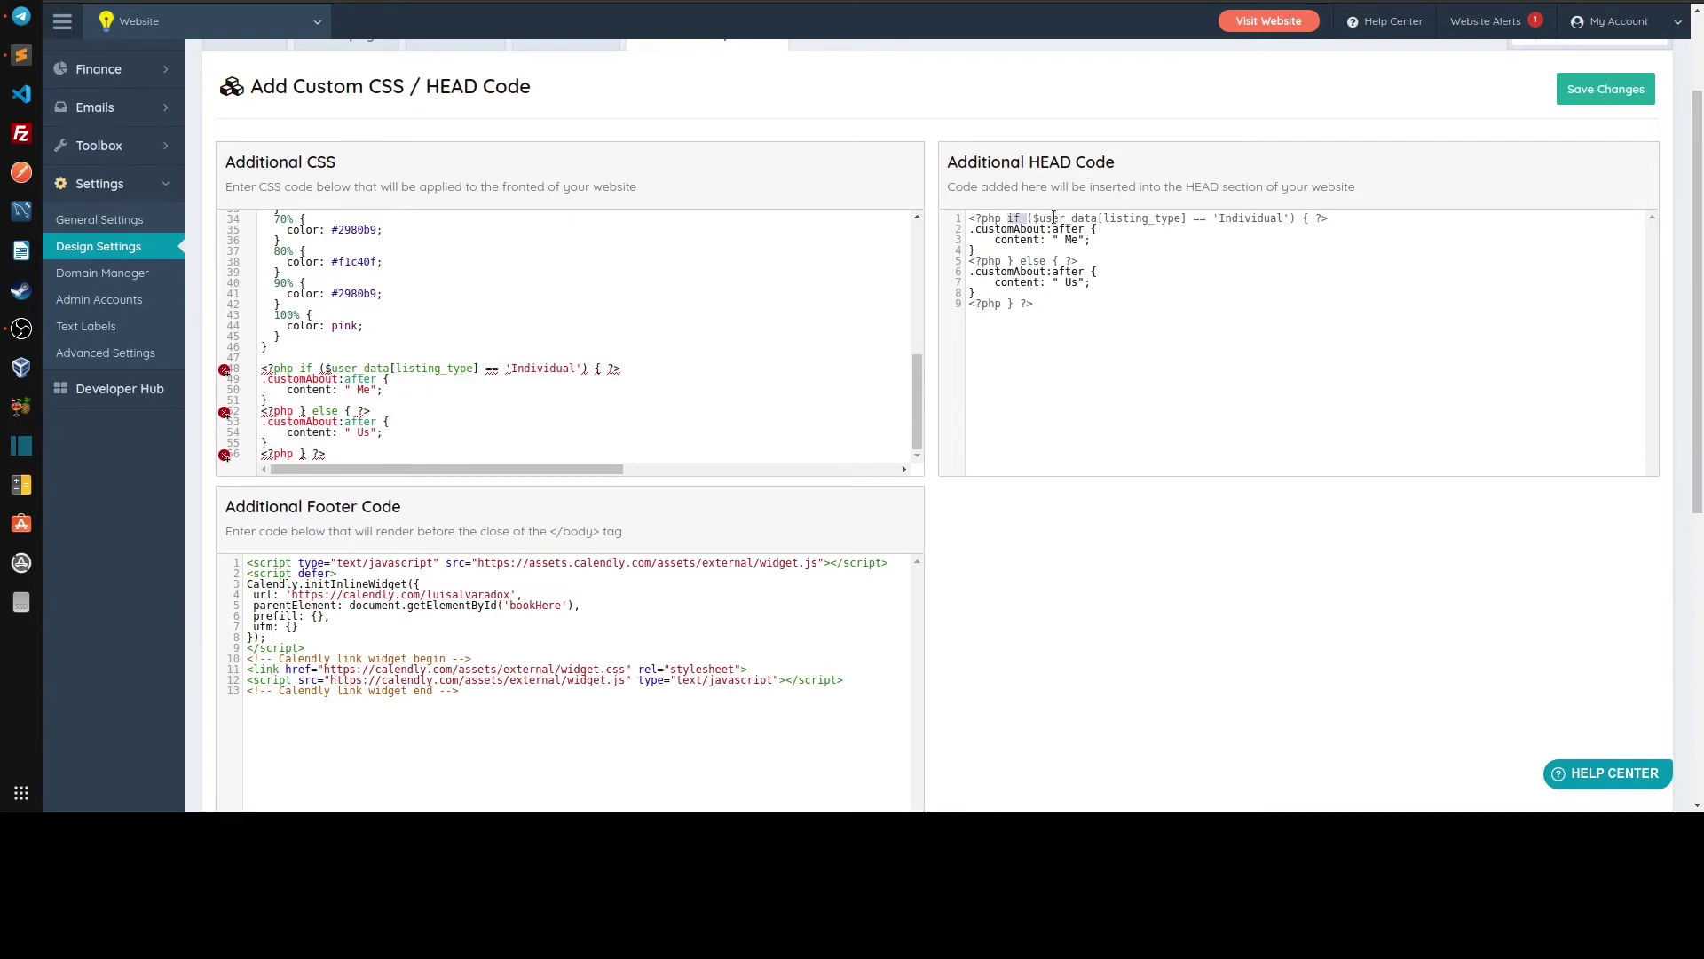
drag(1033, 218, 1101, 219)
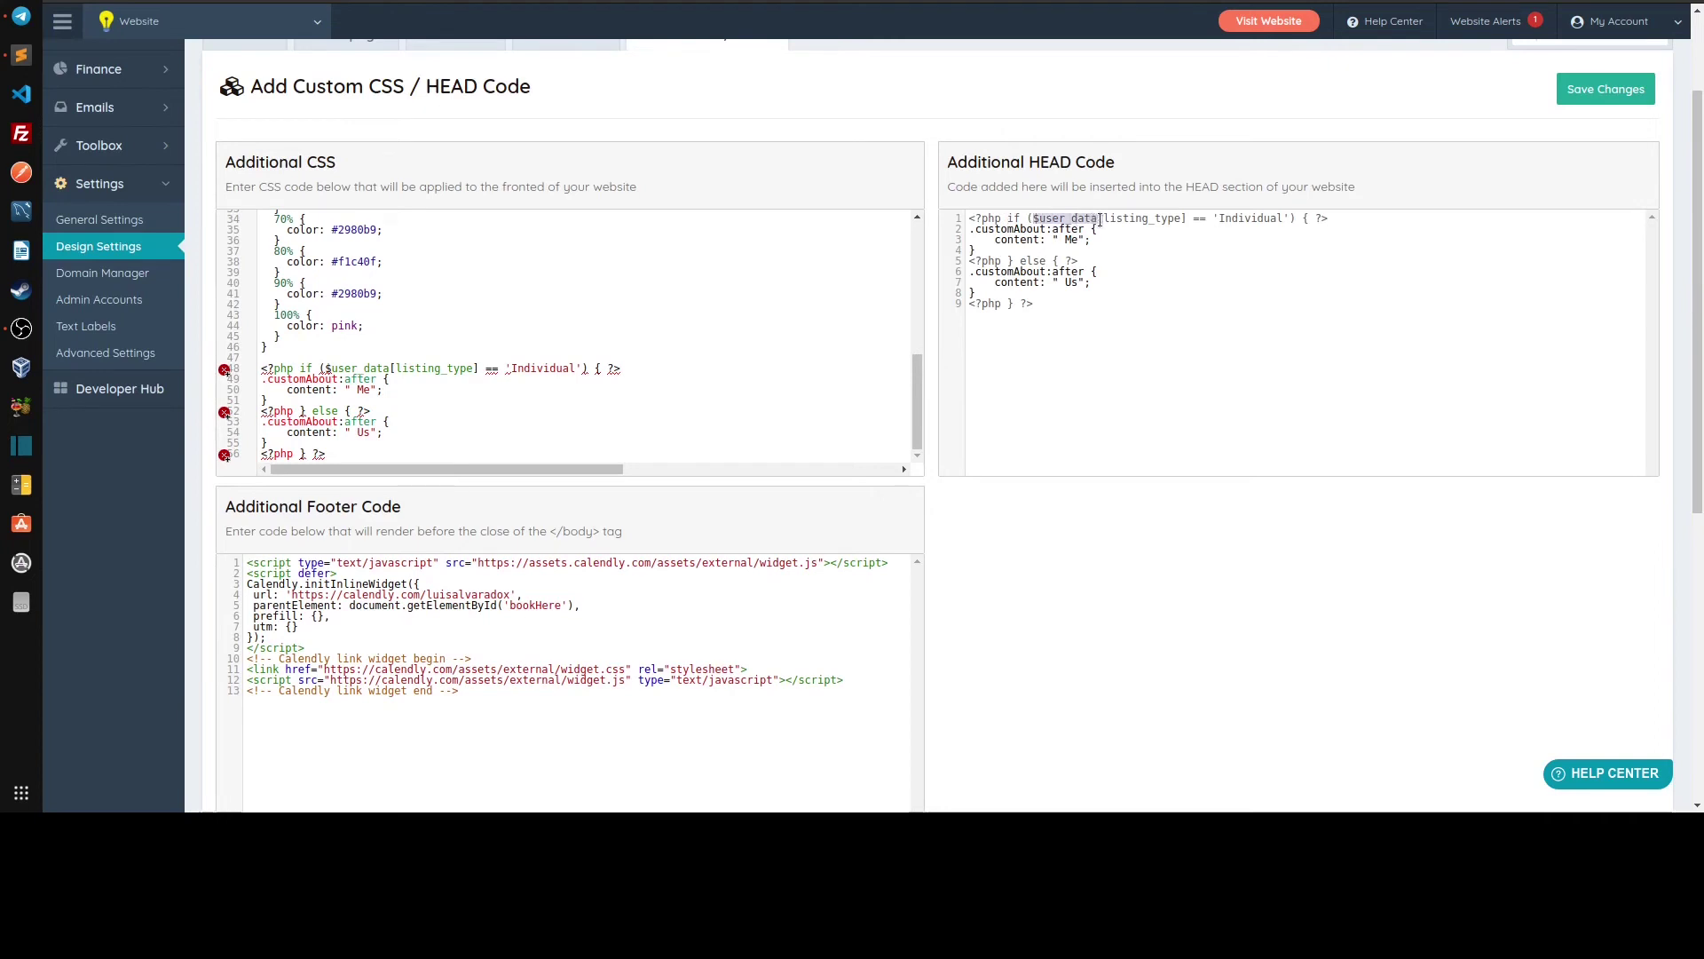
click(1101, 219)
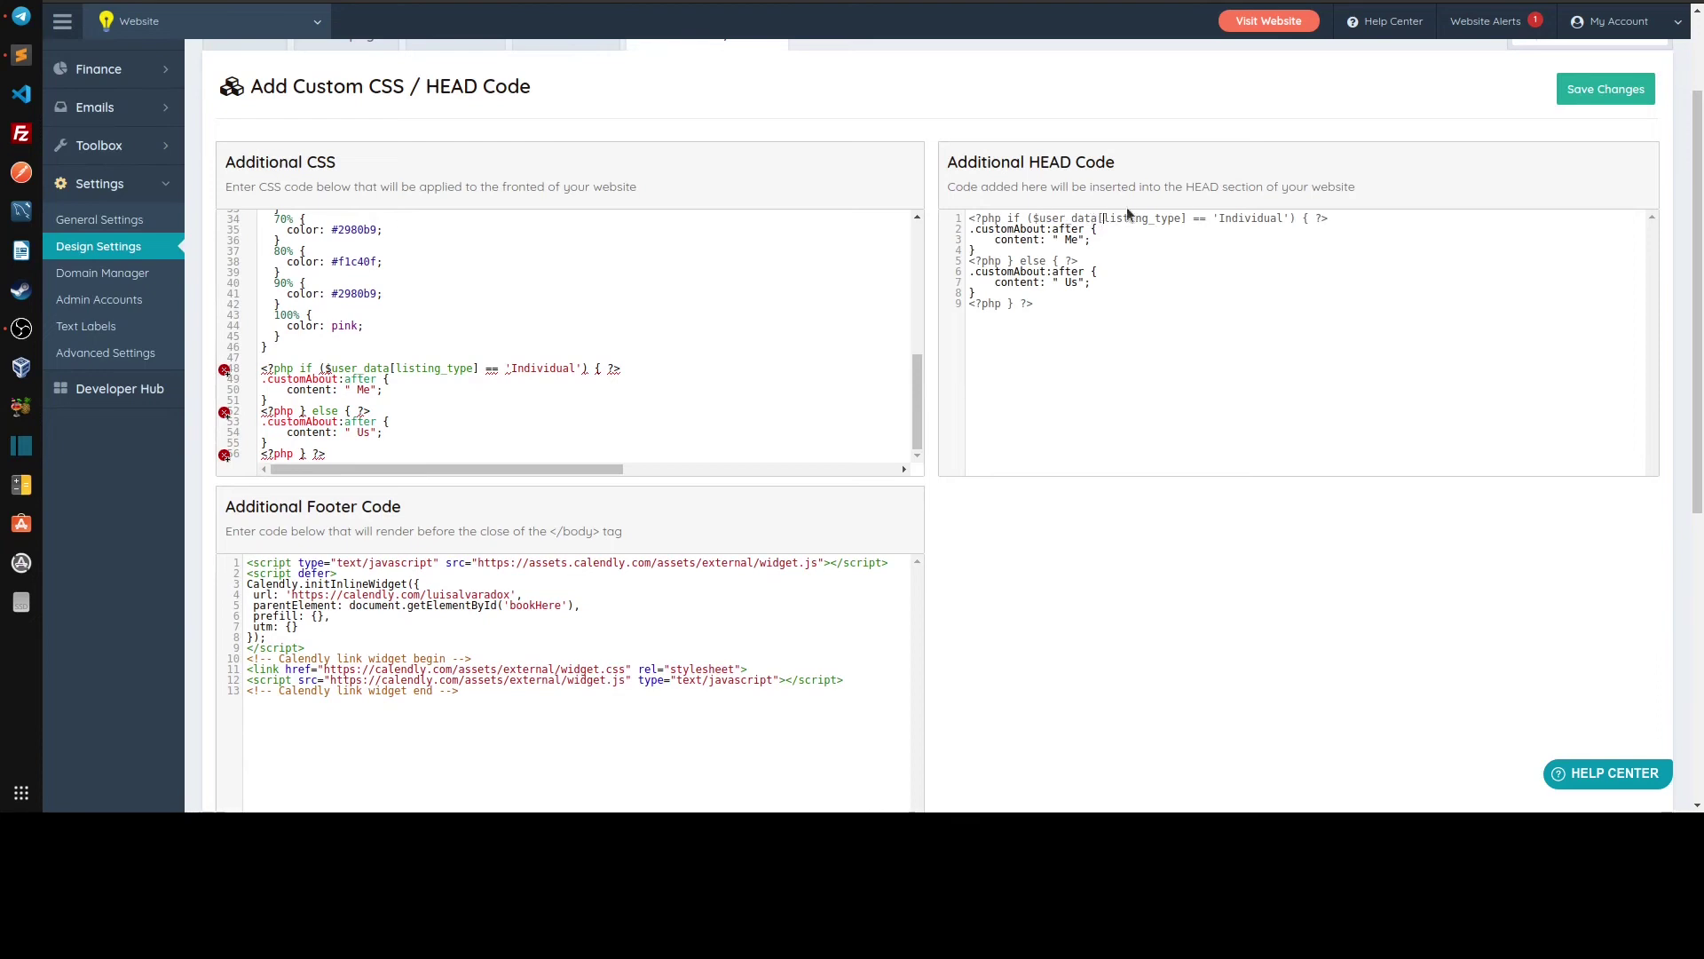
drag(1032, 219, 1099, 219)
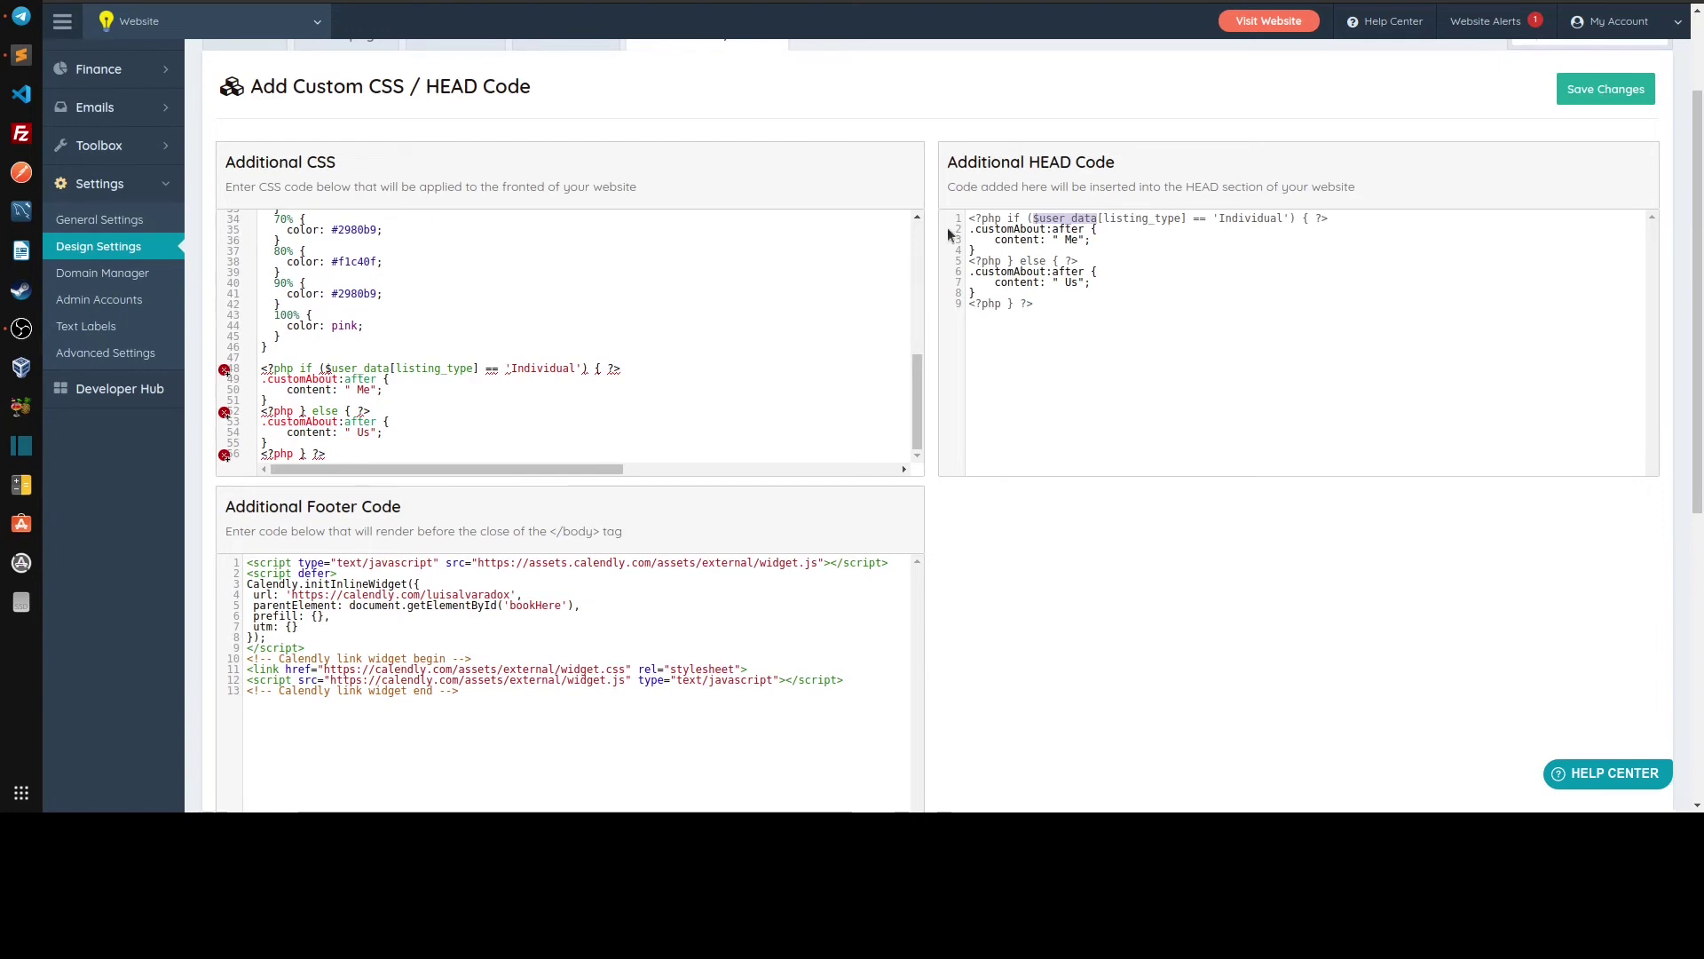
click(988, 235)
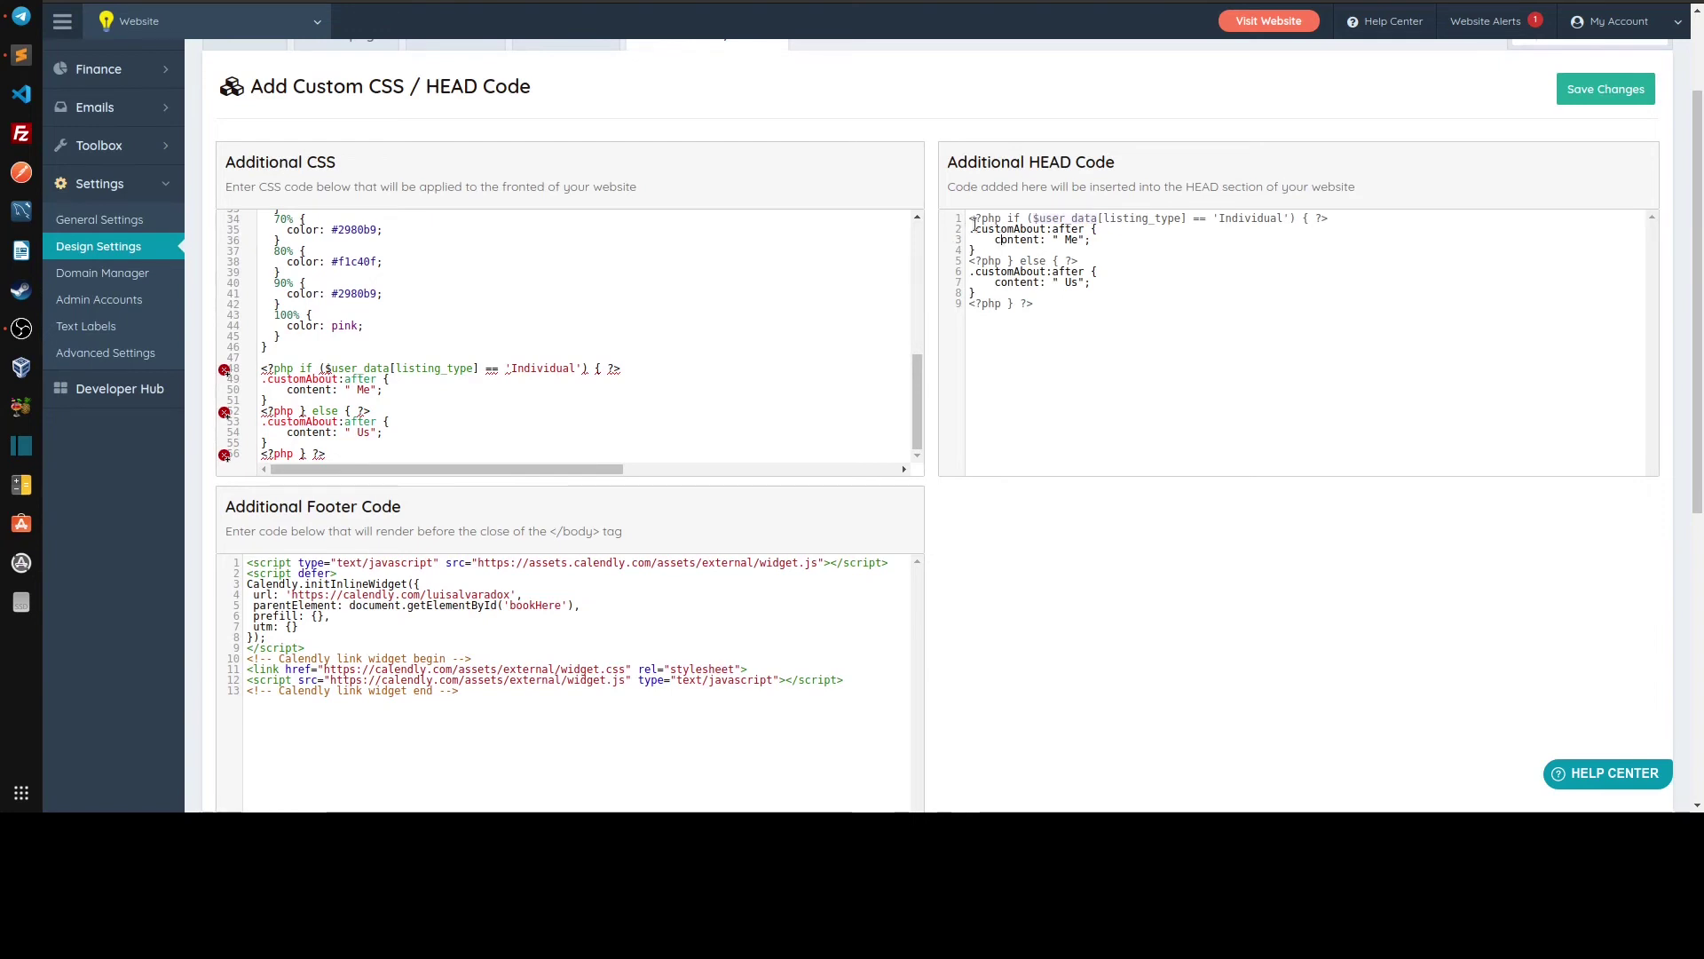
drag(1052, 230, 1091, 240)
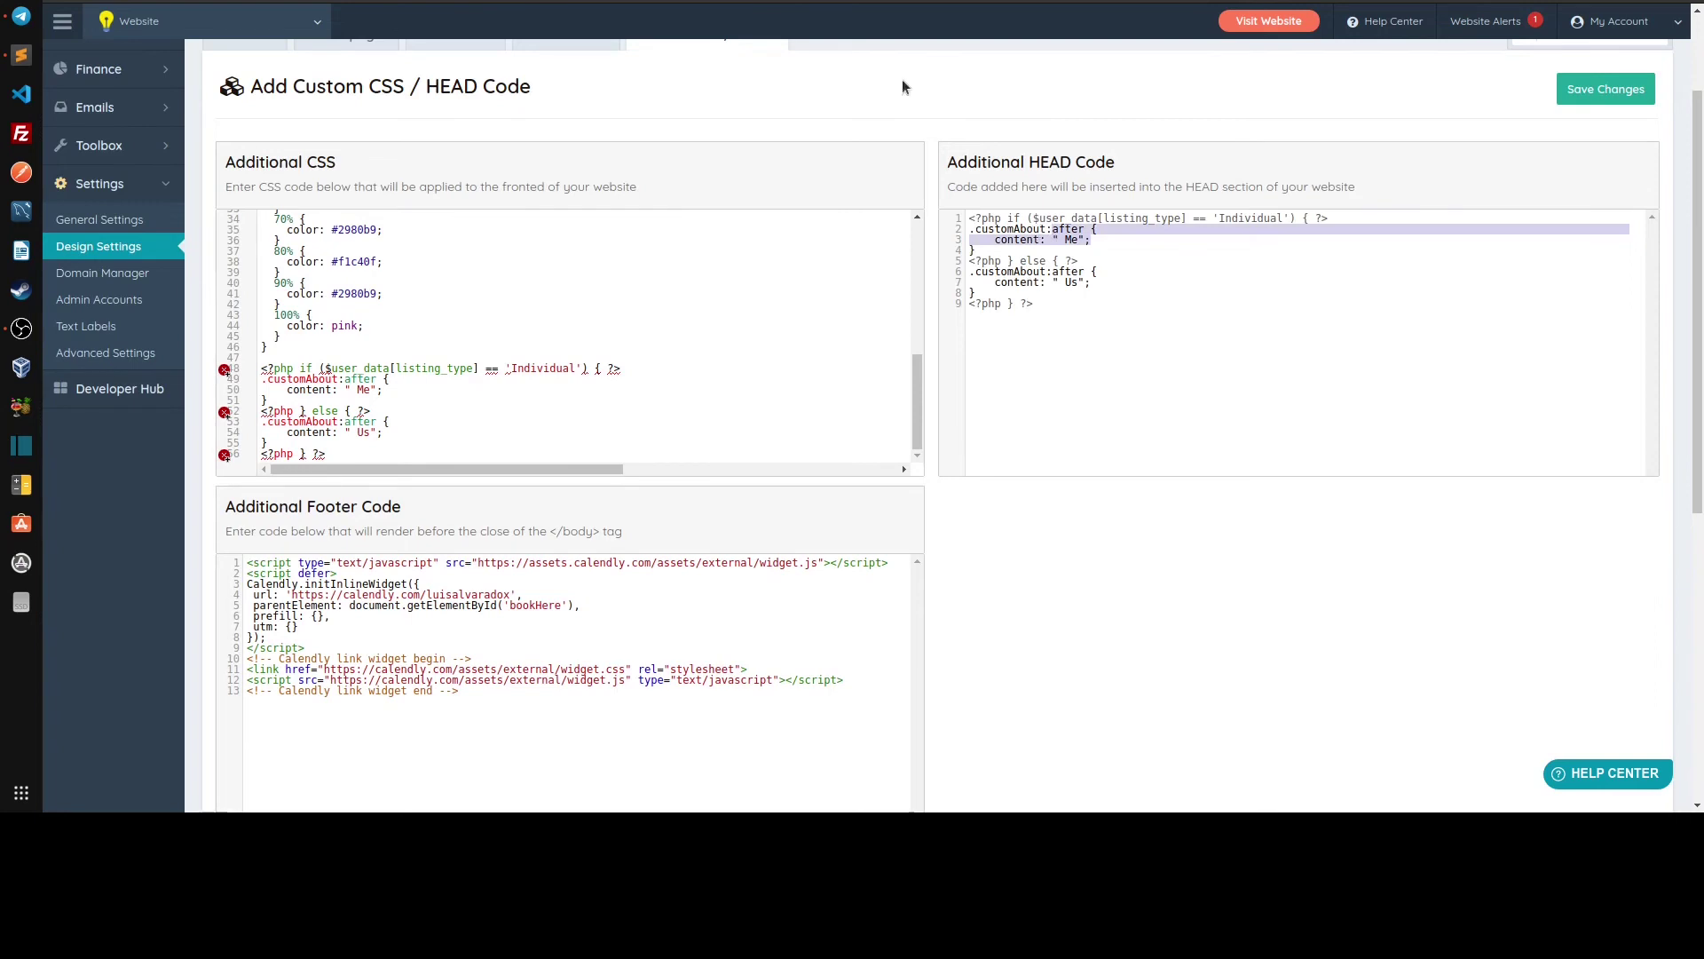
click(1060, 241)
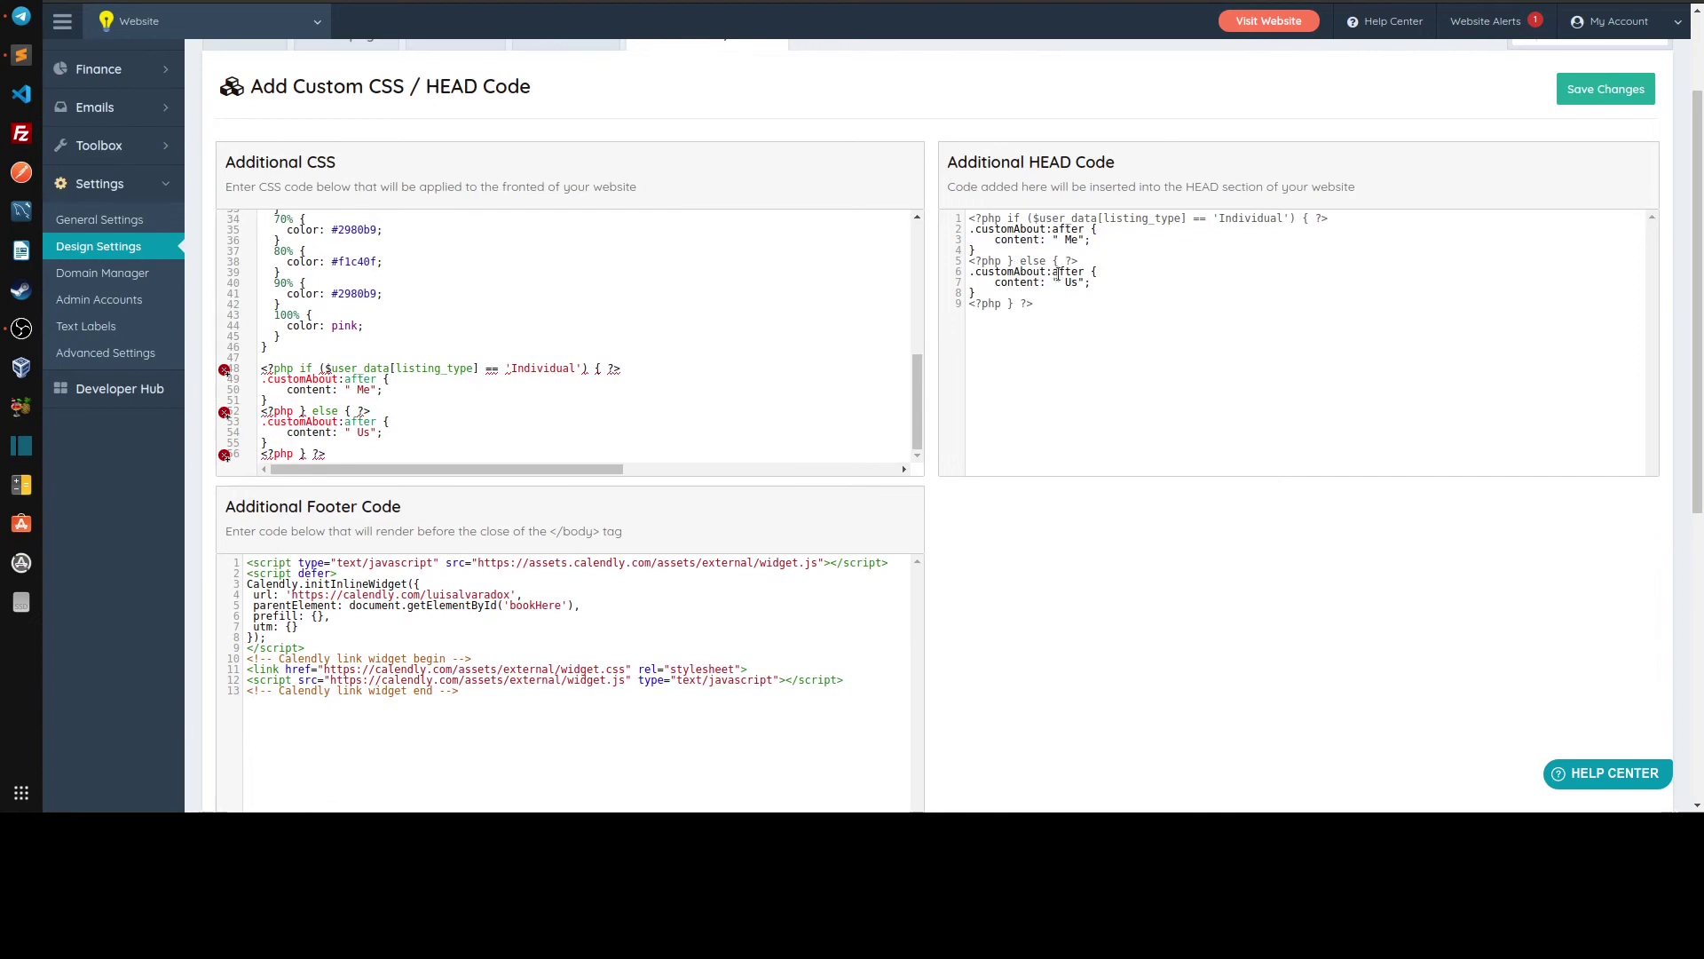
click(1070, 282)
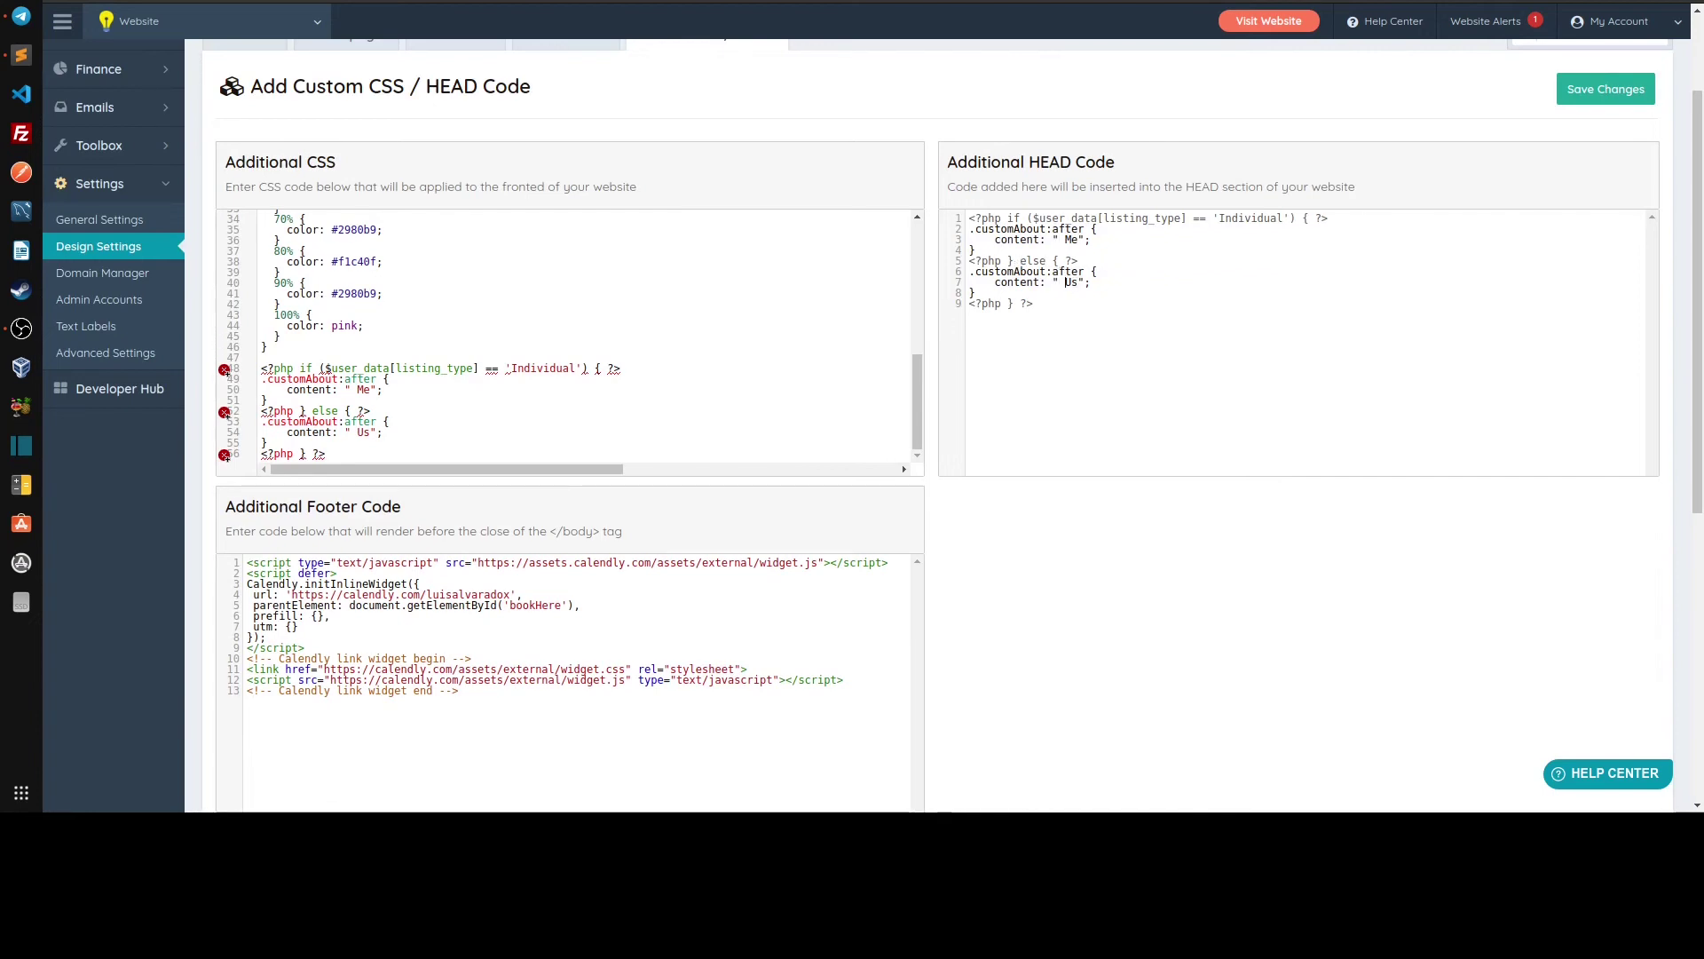
key(ctrl+Tab)
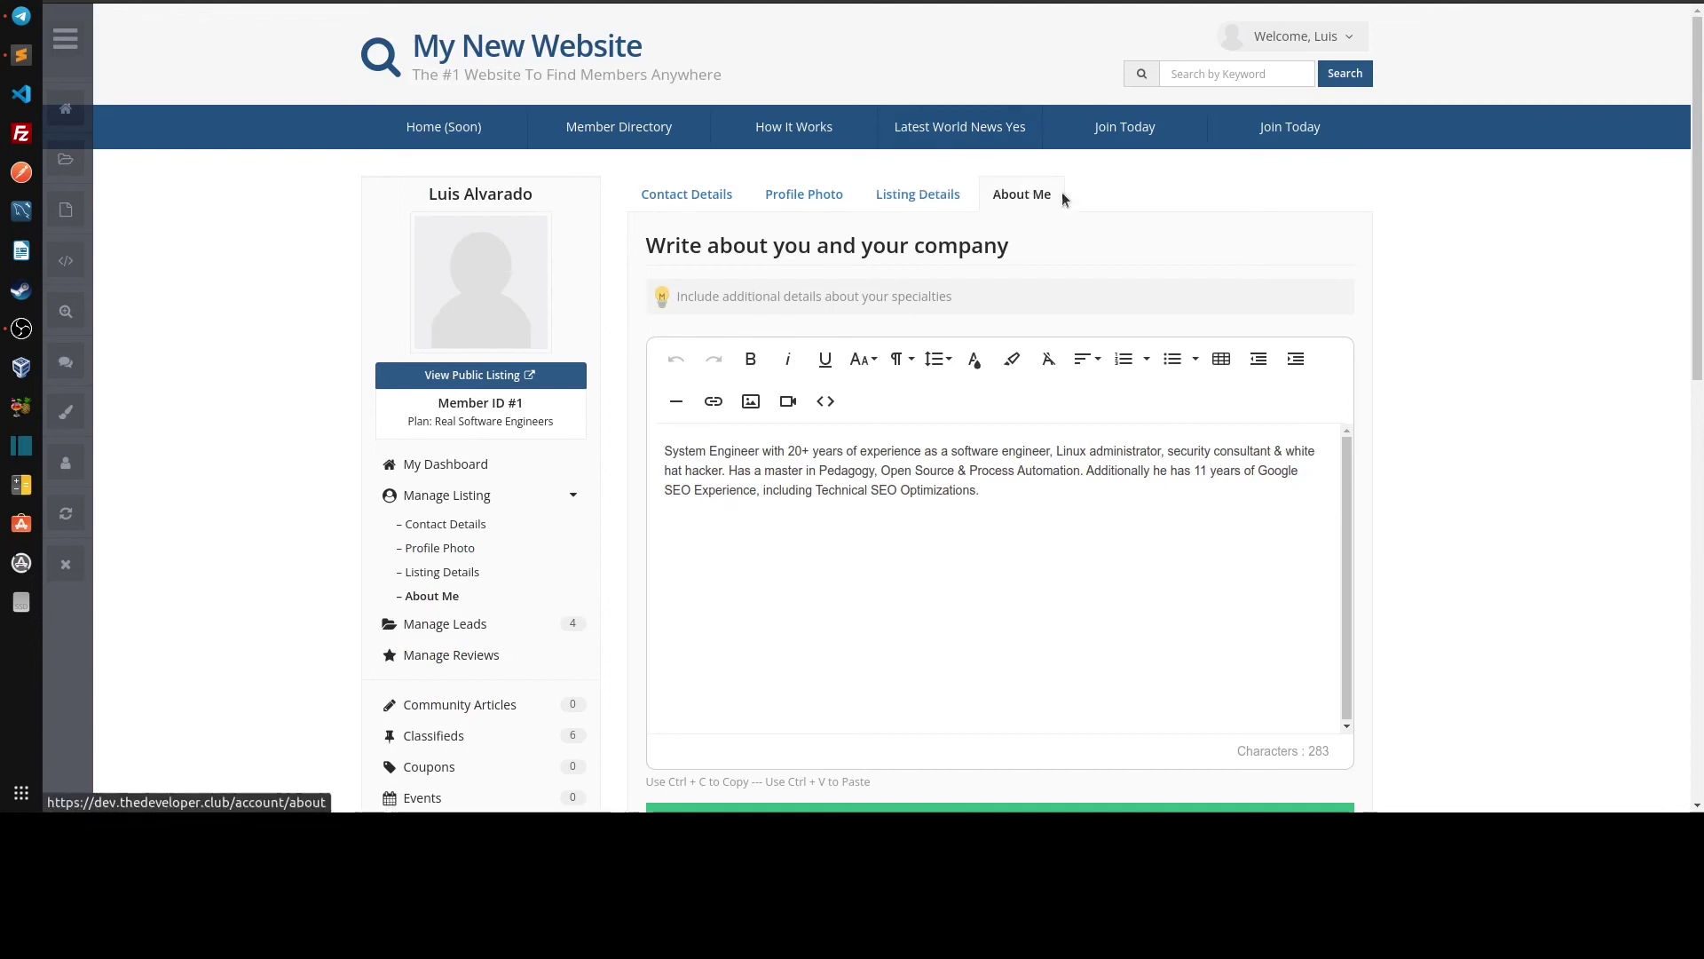
right_click(1025, 196)
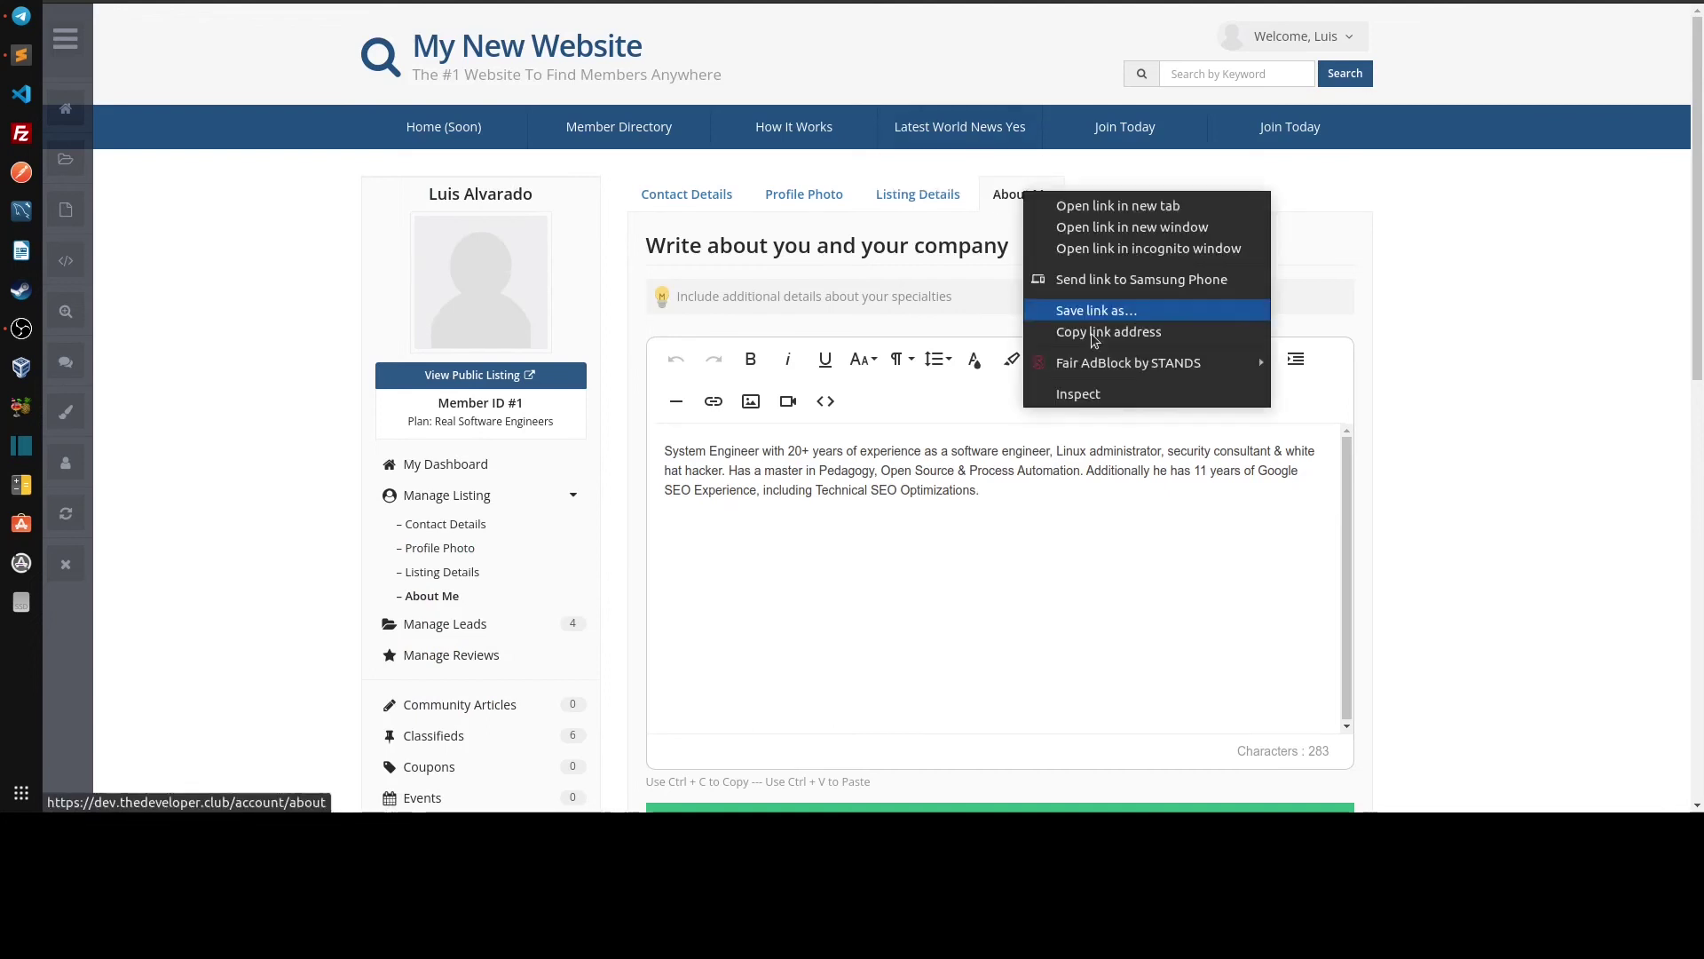
click(1085, 385)
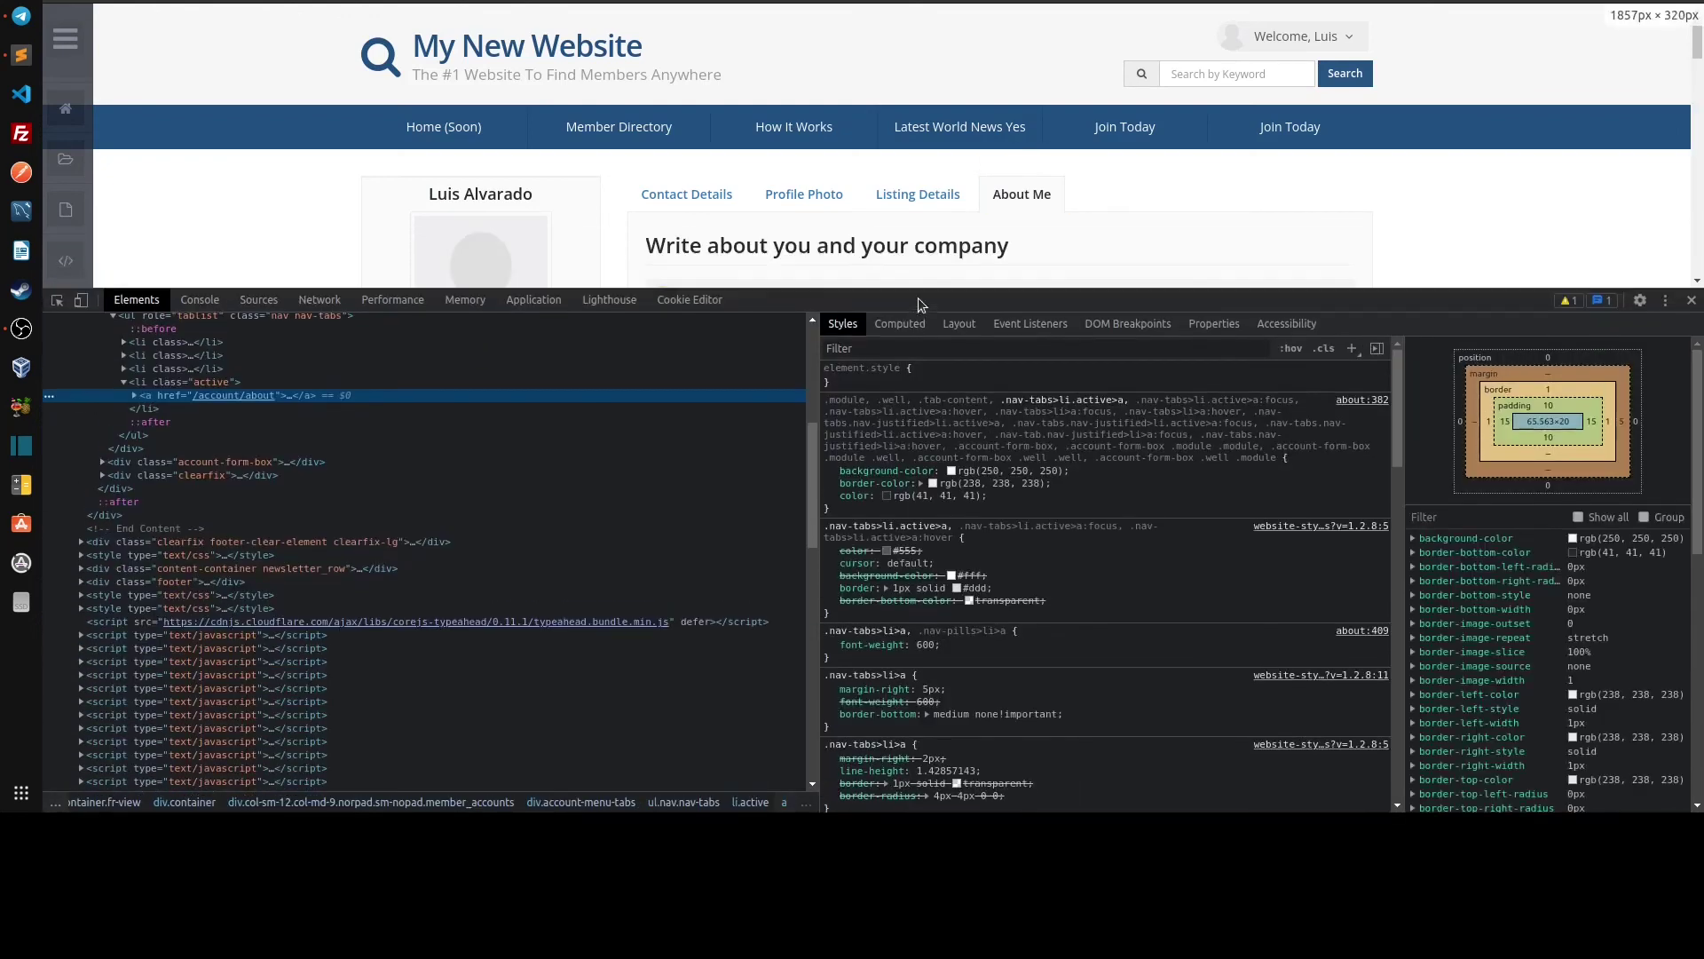
click(134, 395)
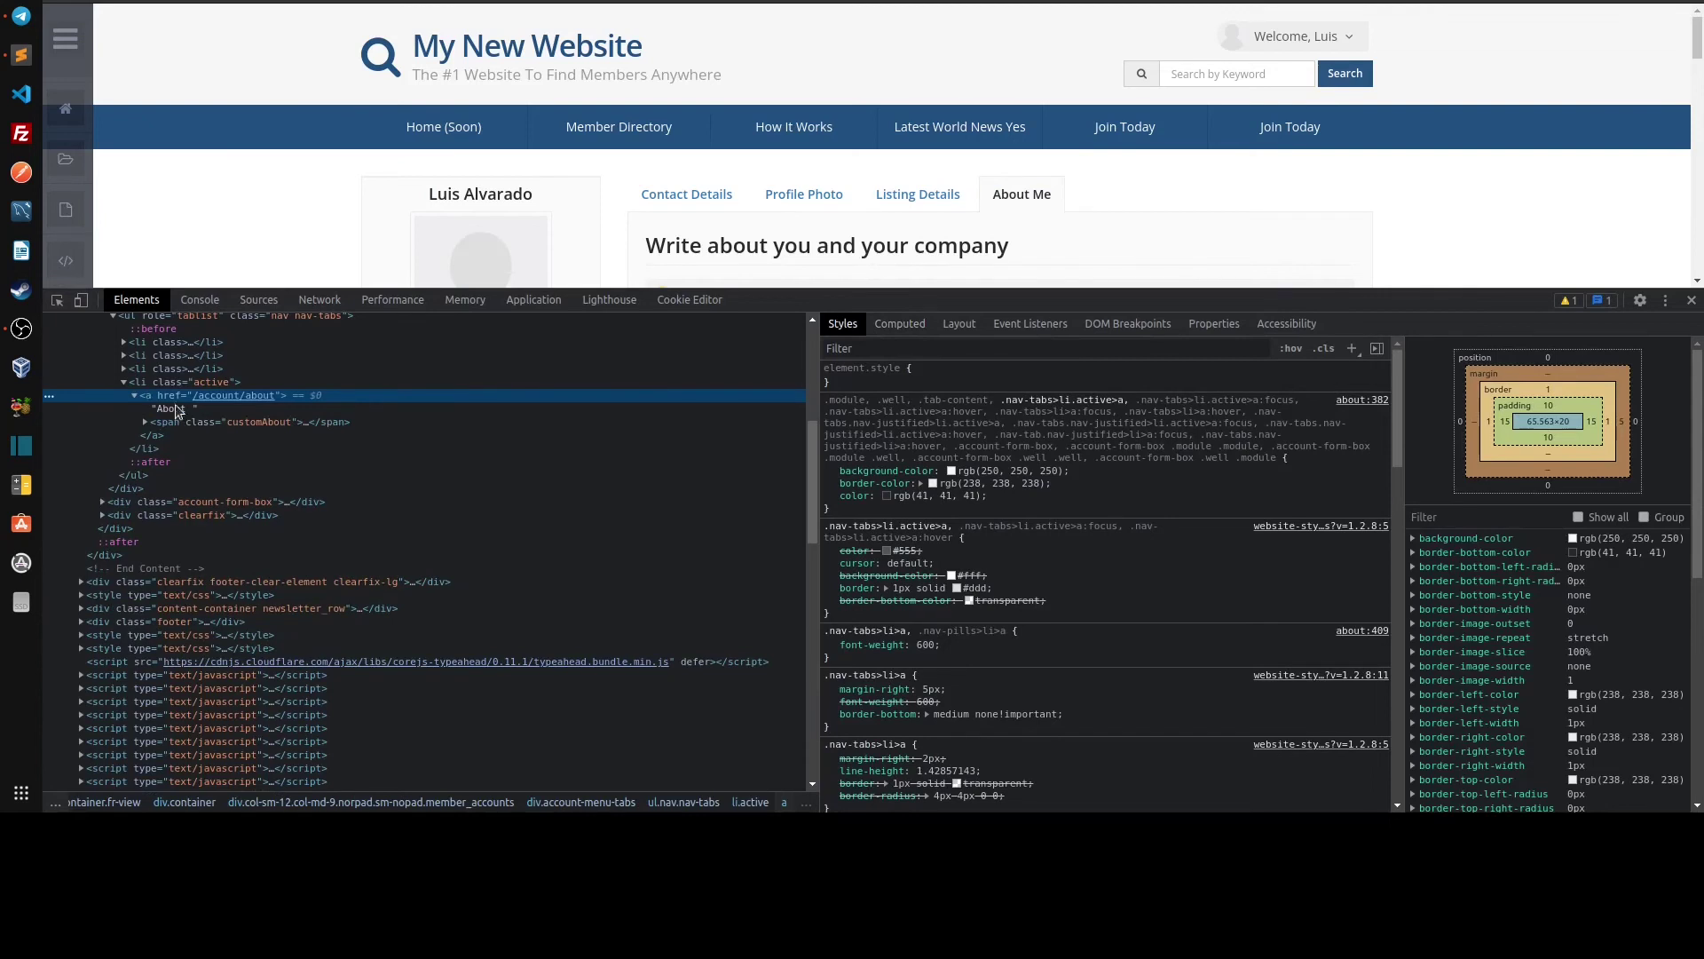
click(188, 411)
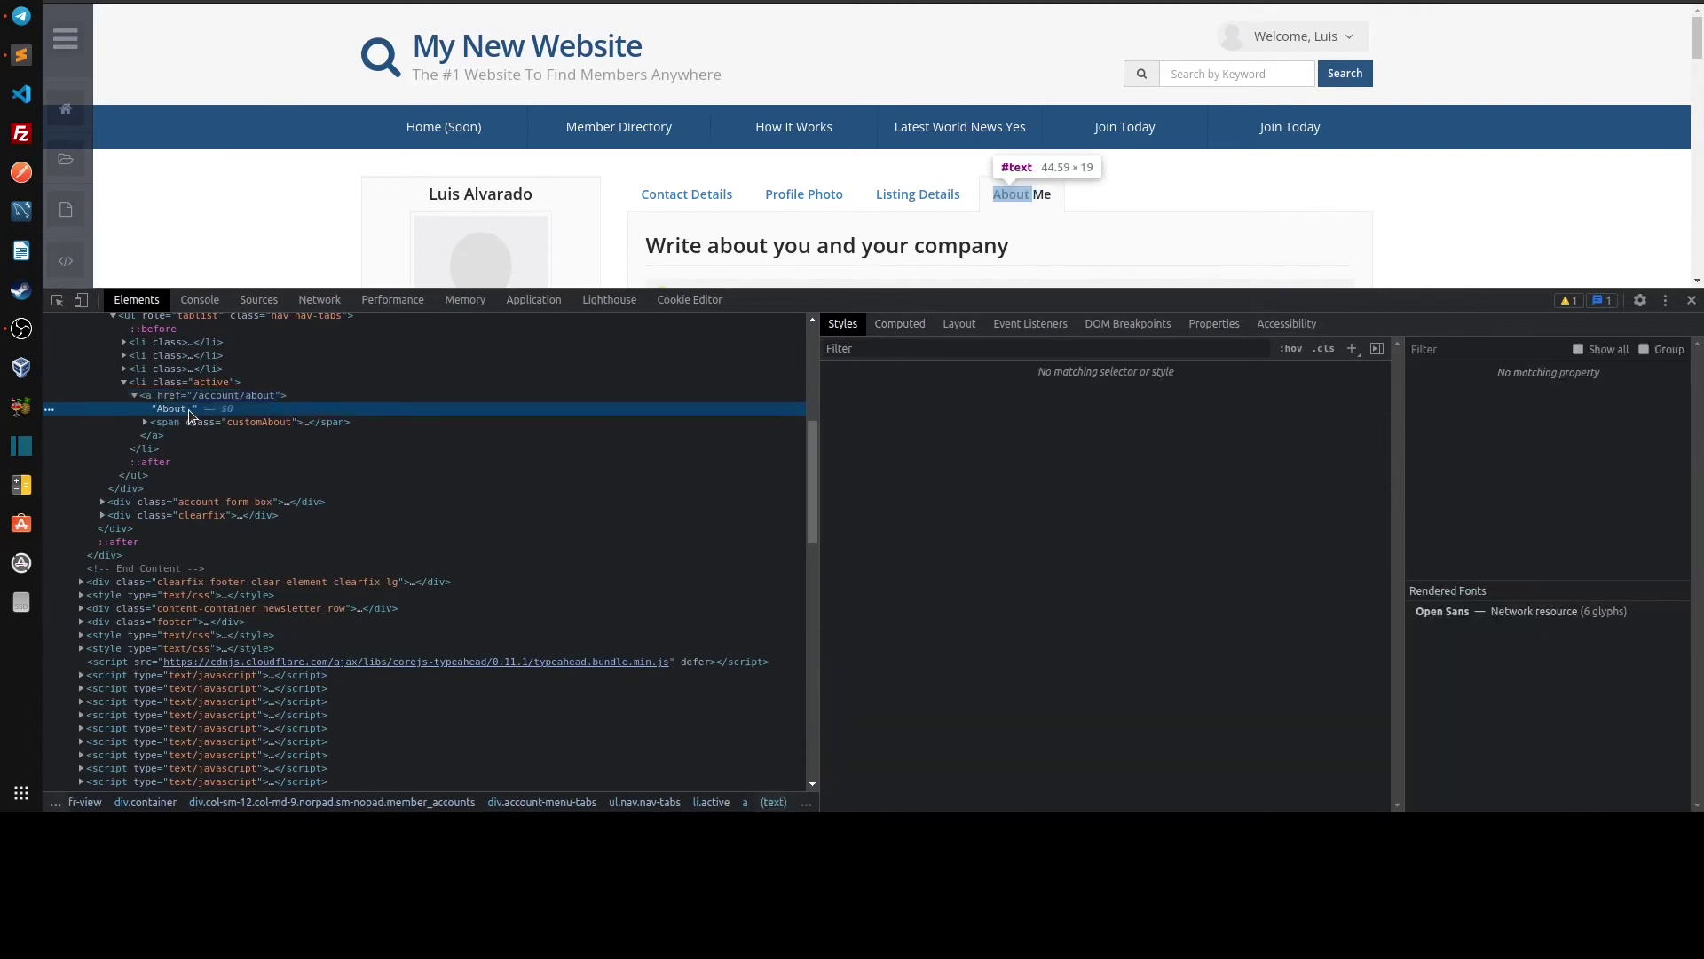
click(145, 422)
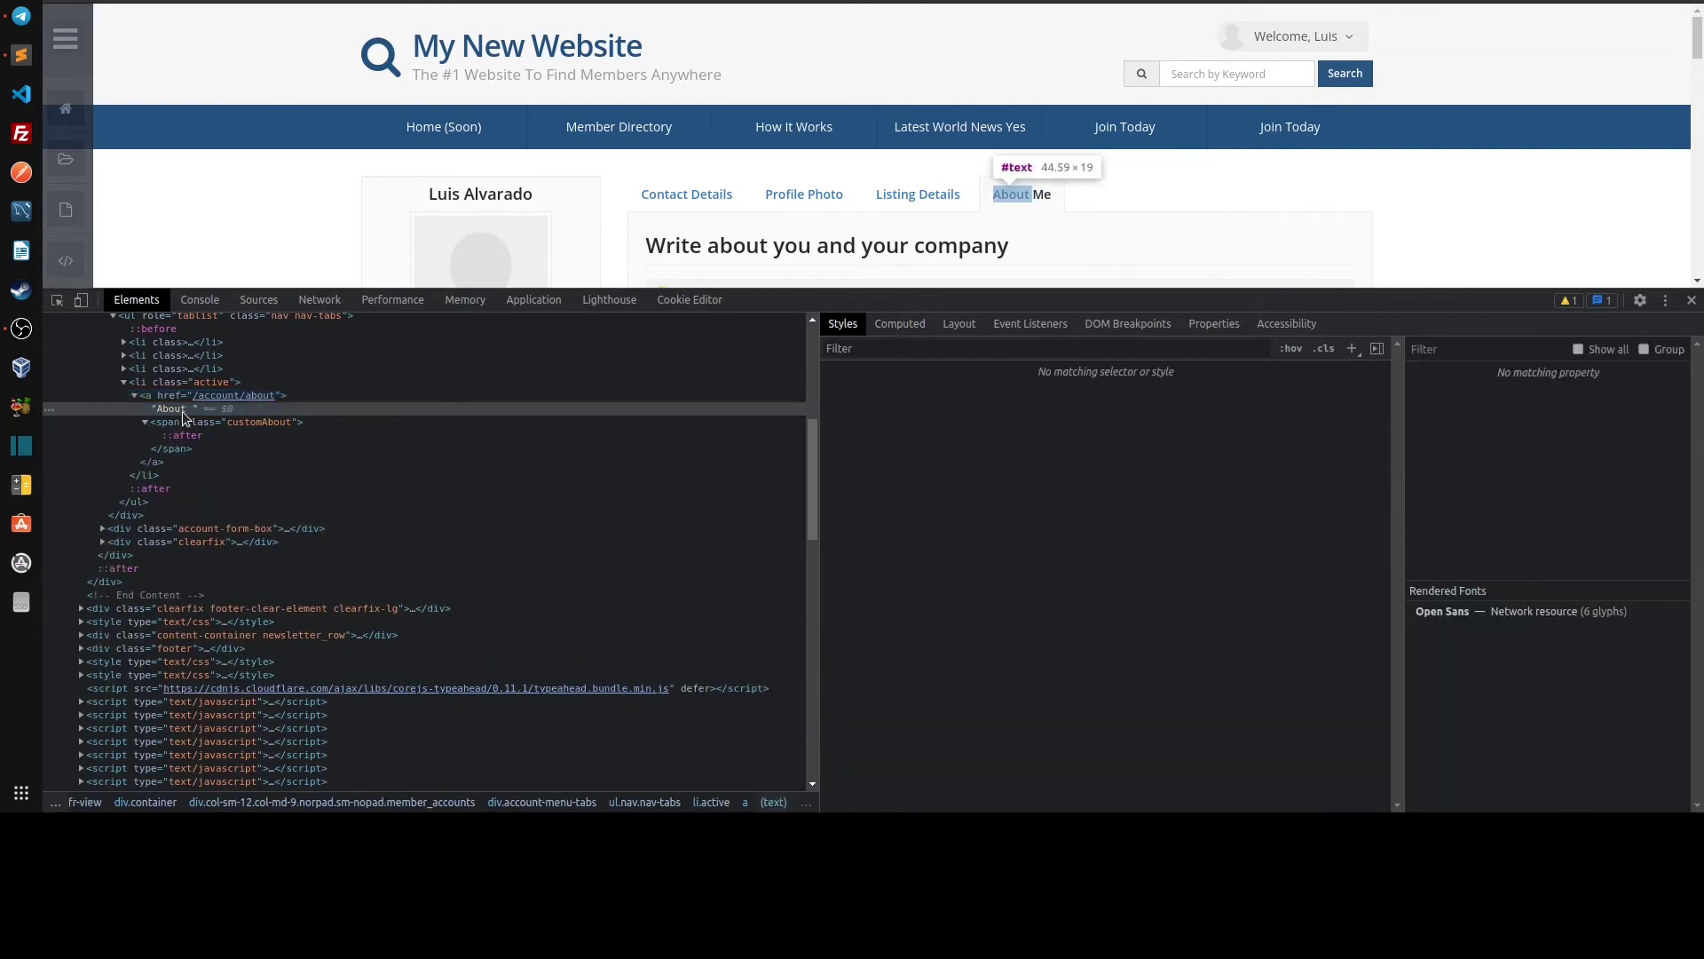
click(196, 423)
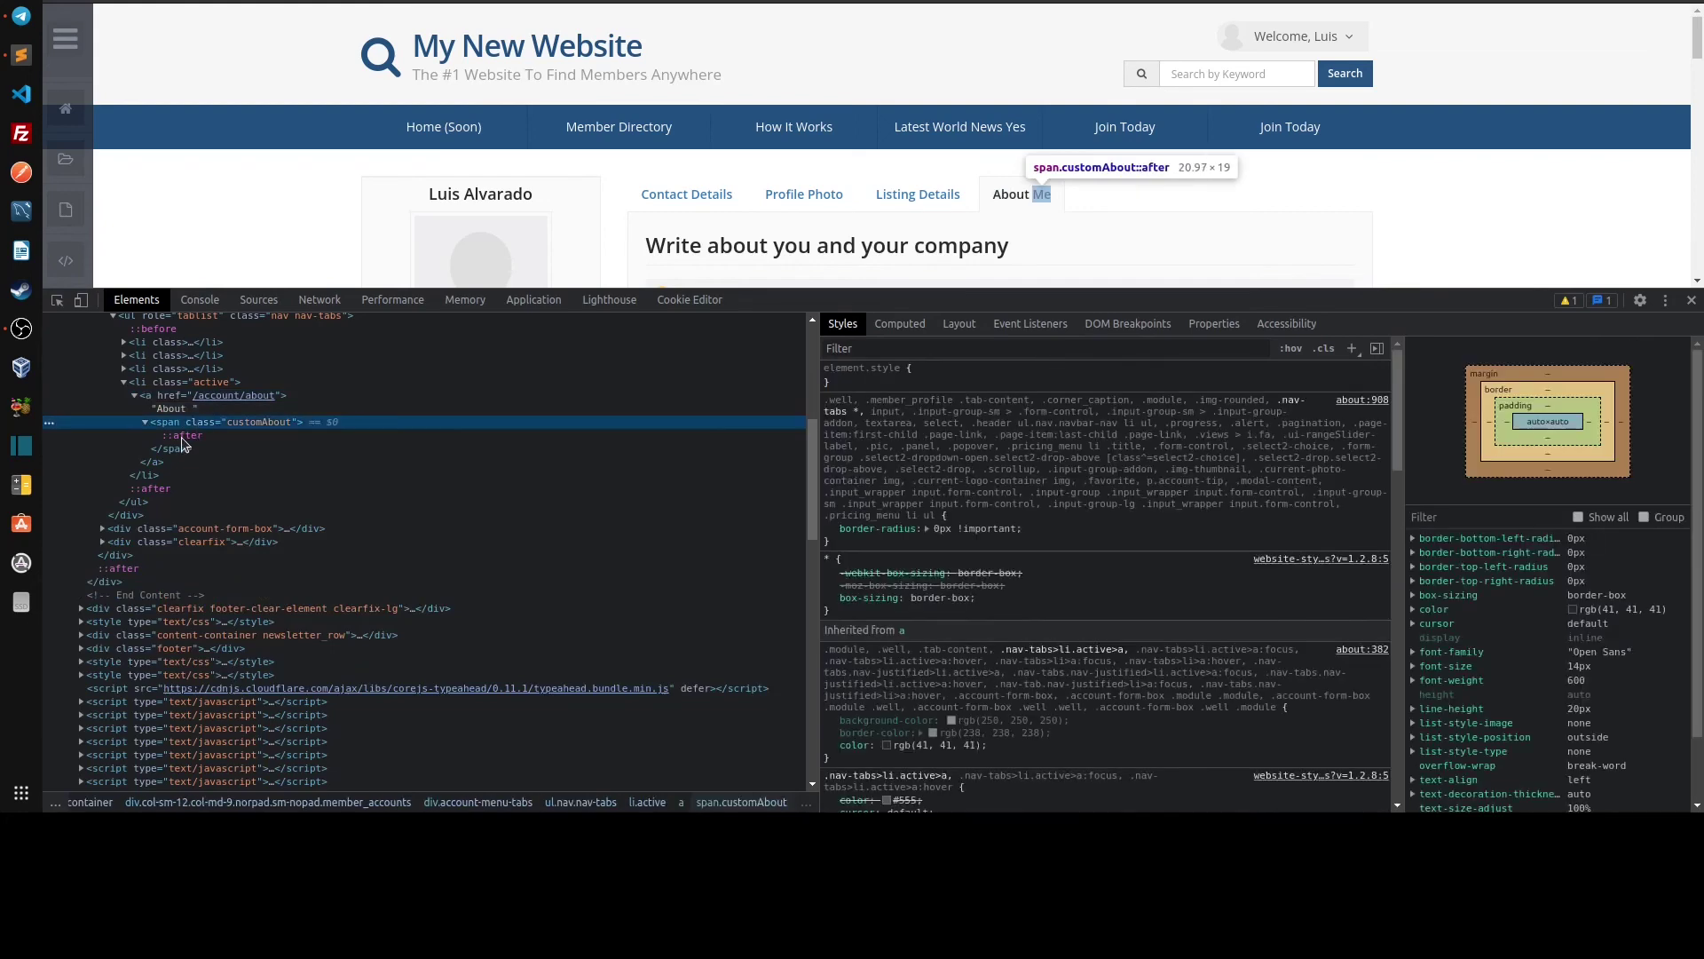
click(183, 436)
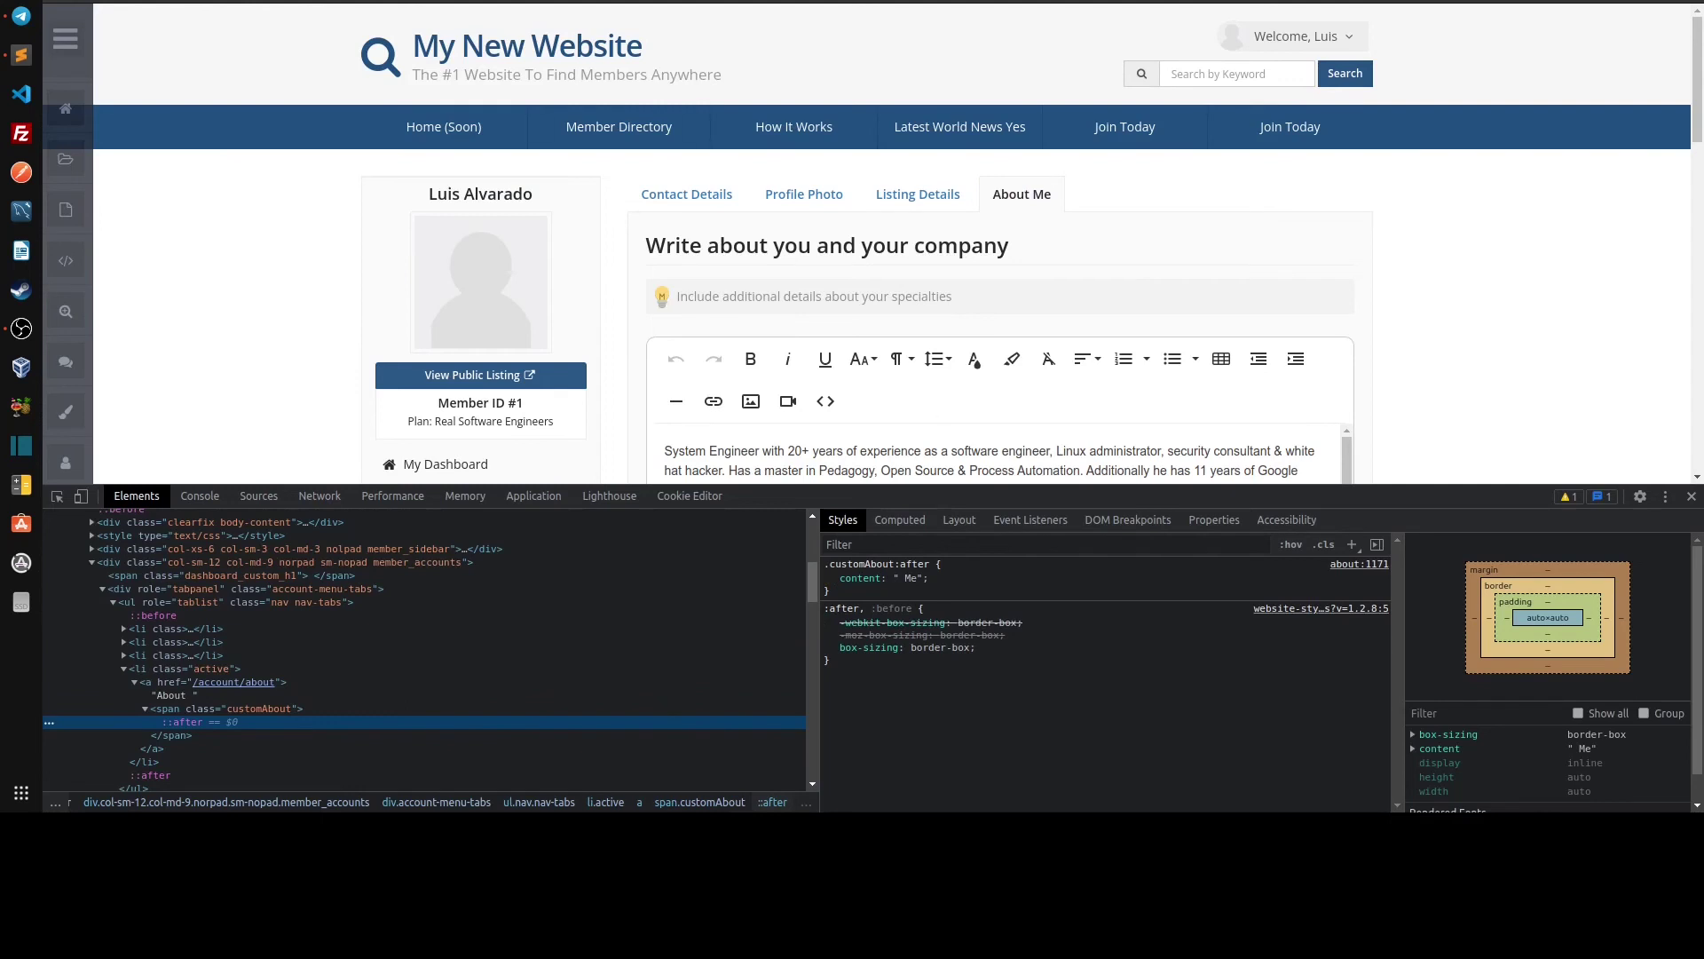
key(F12)
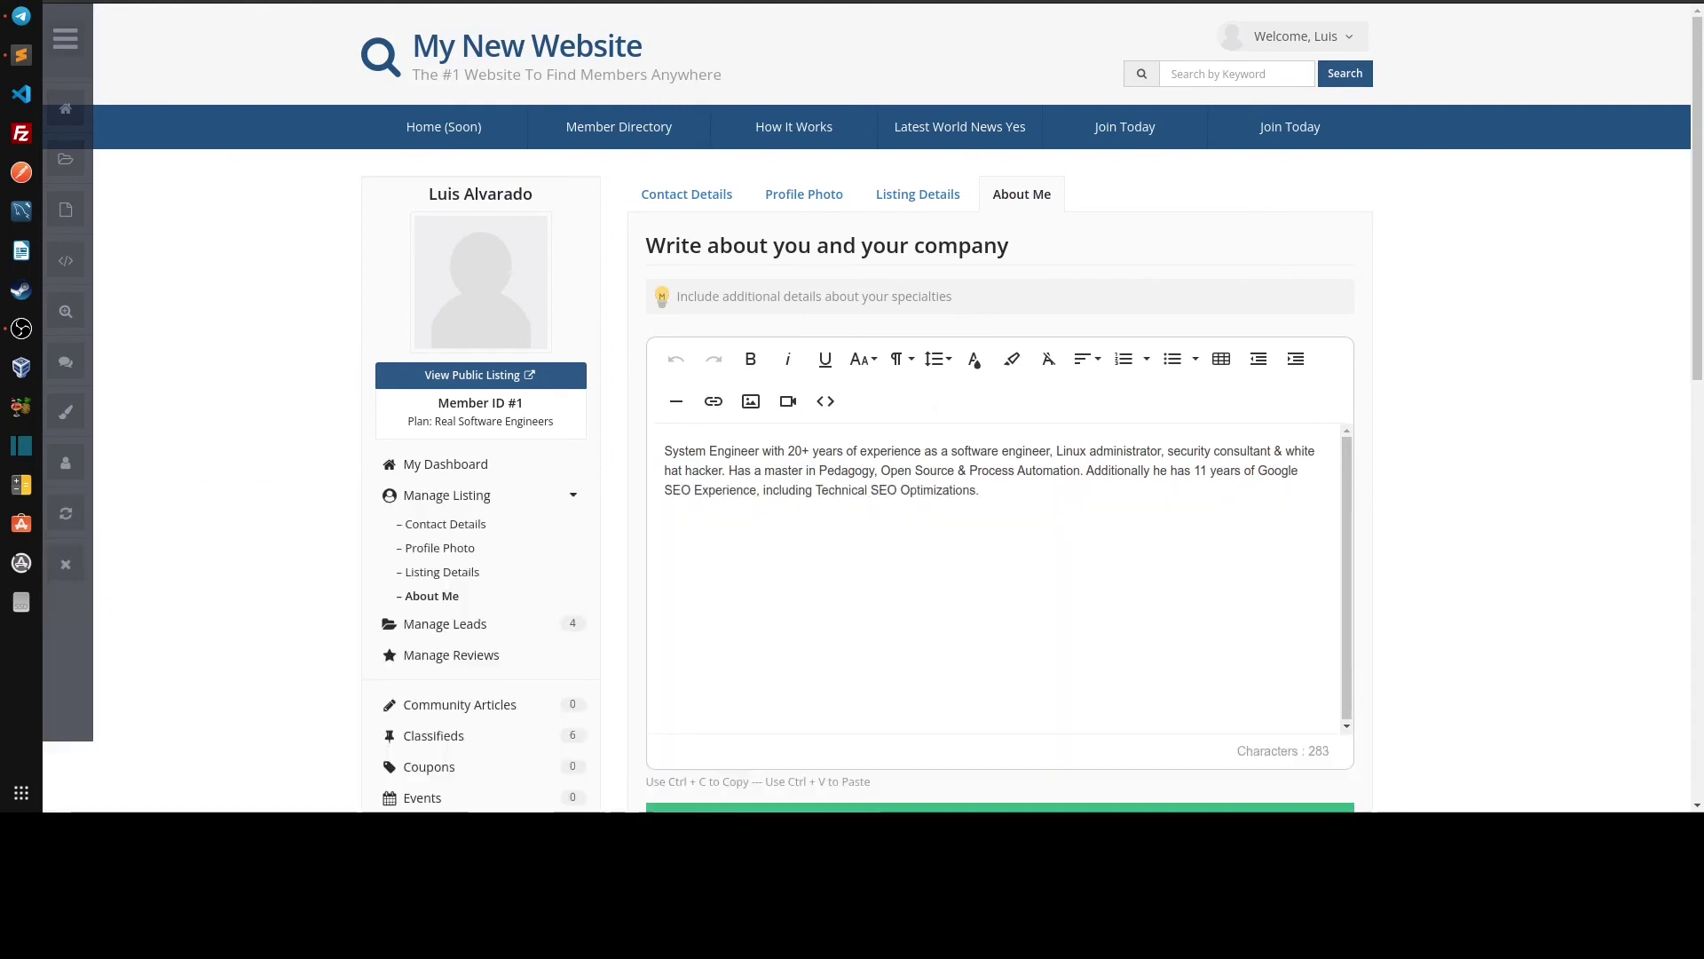
Select the About Me and Wizard Step 4 label values, pointing out the customAbout class.
key(ctrl+Tab)
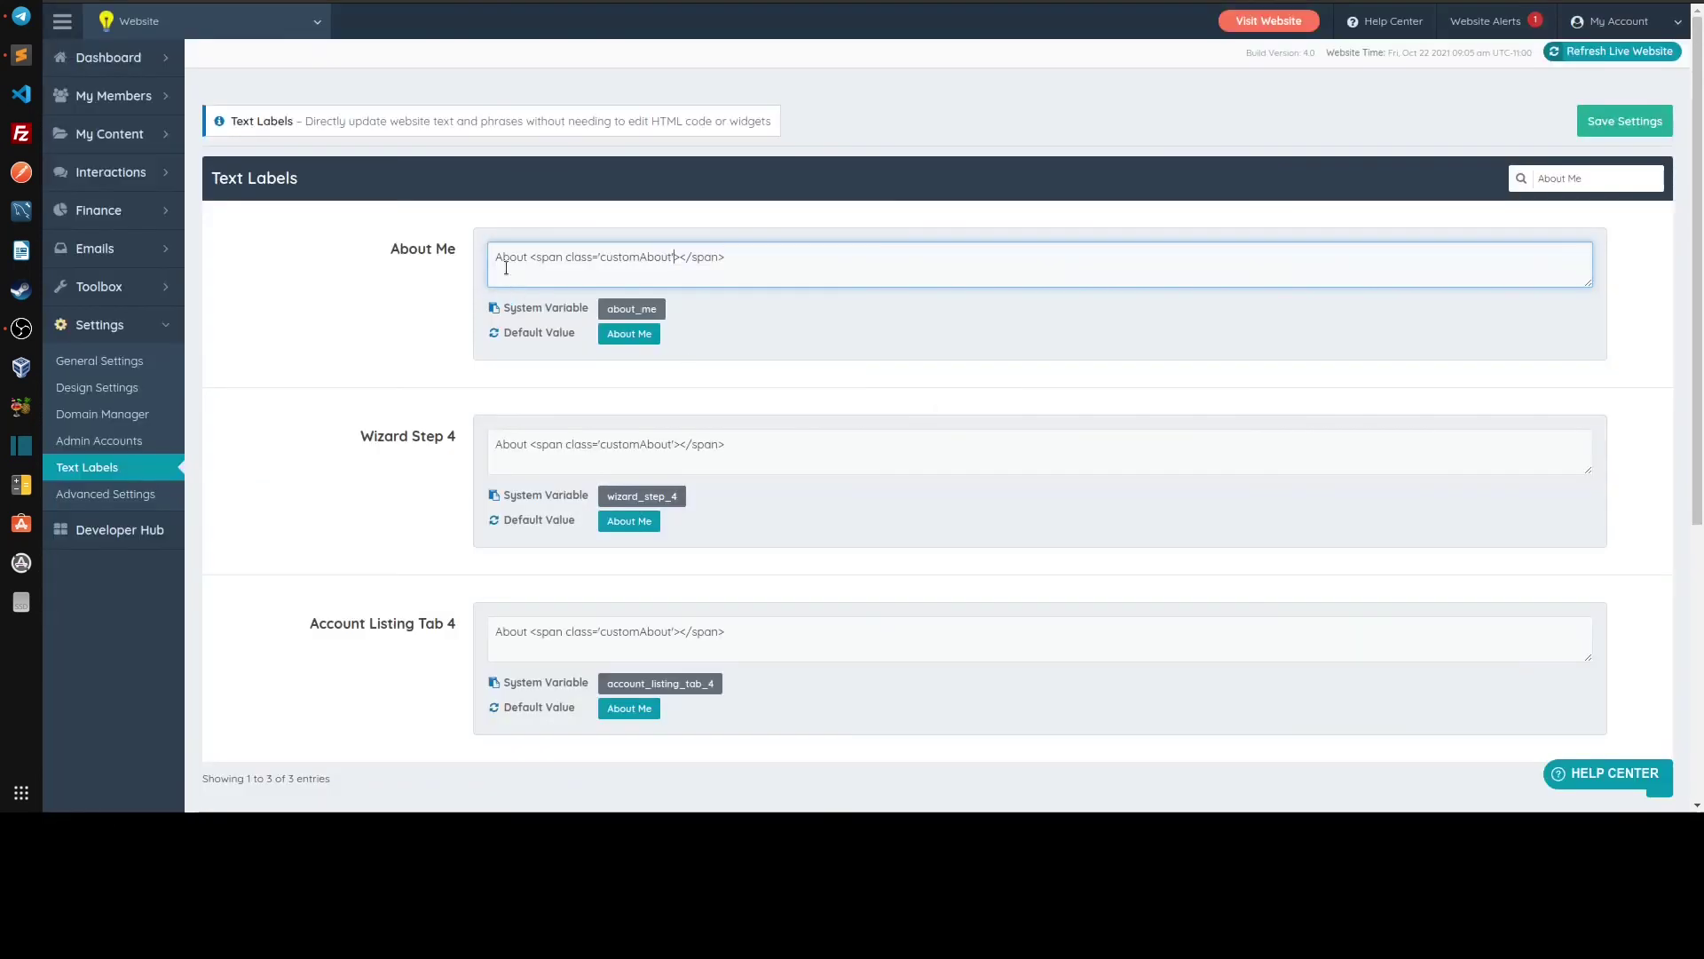
key(ctrl+a)
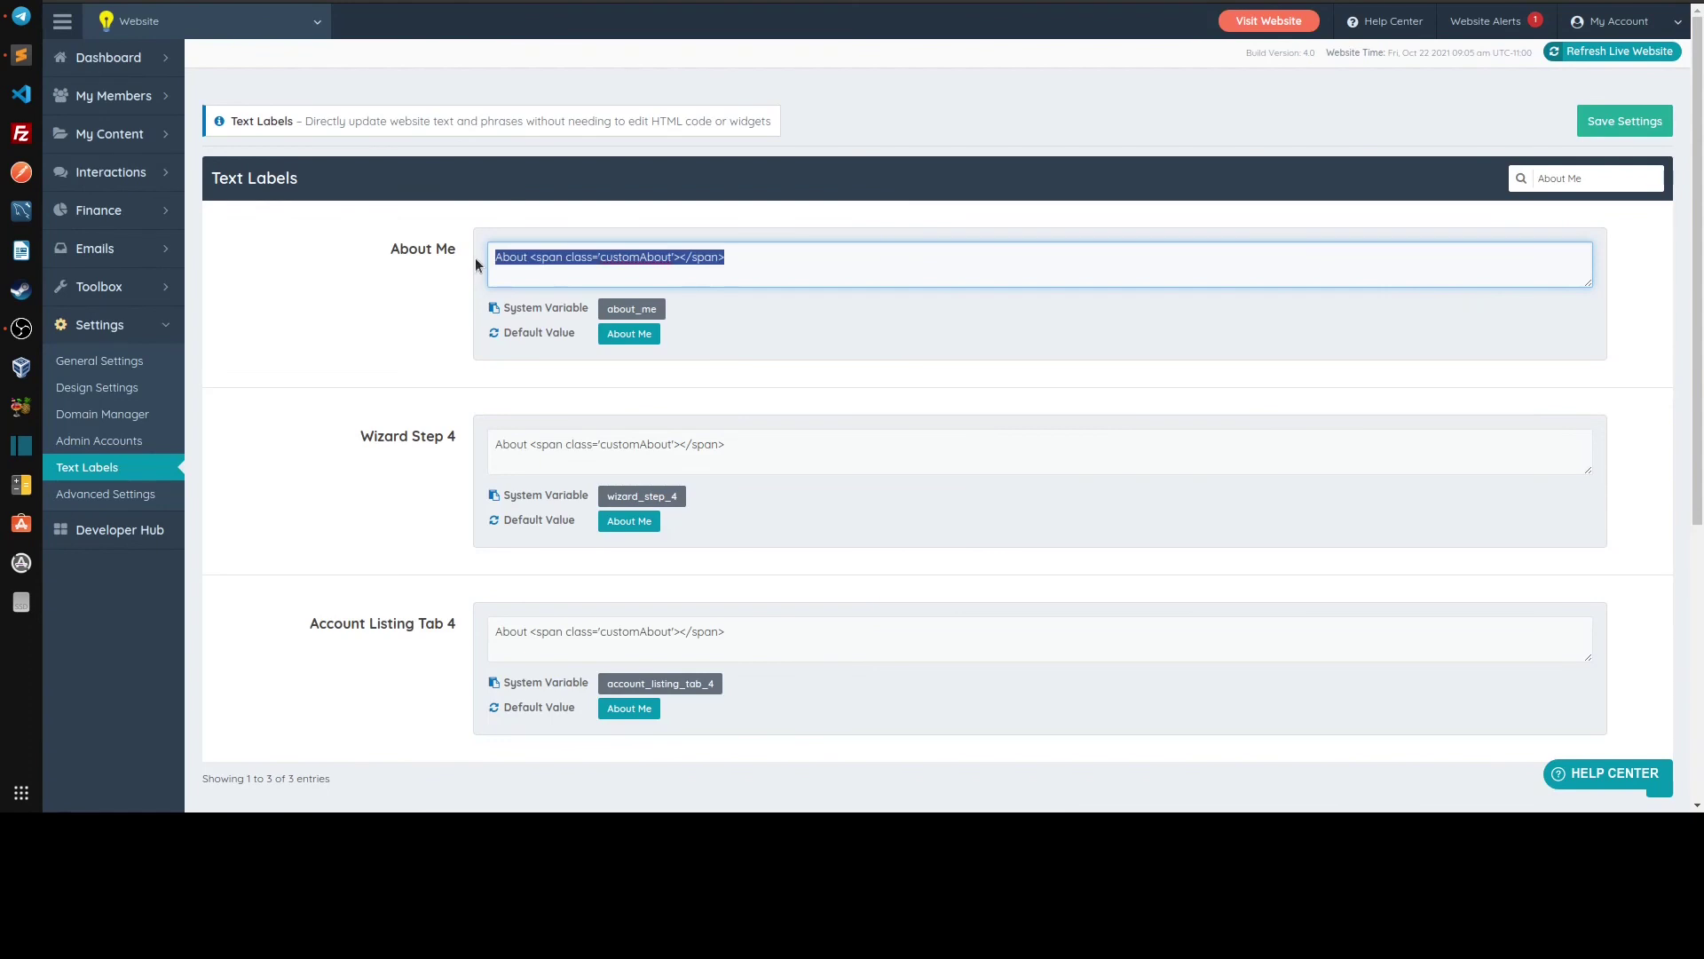
click(568, 451)
key(ctrl+a)
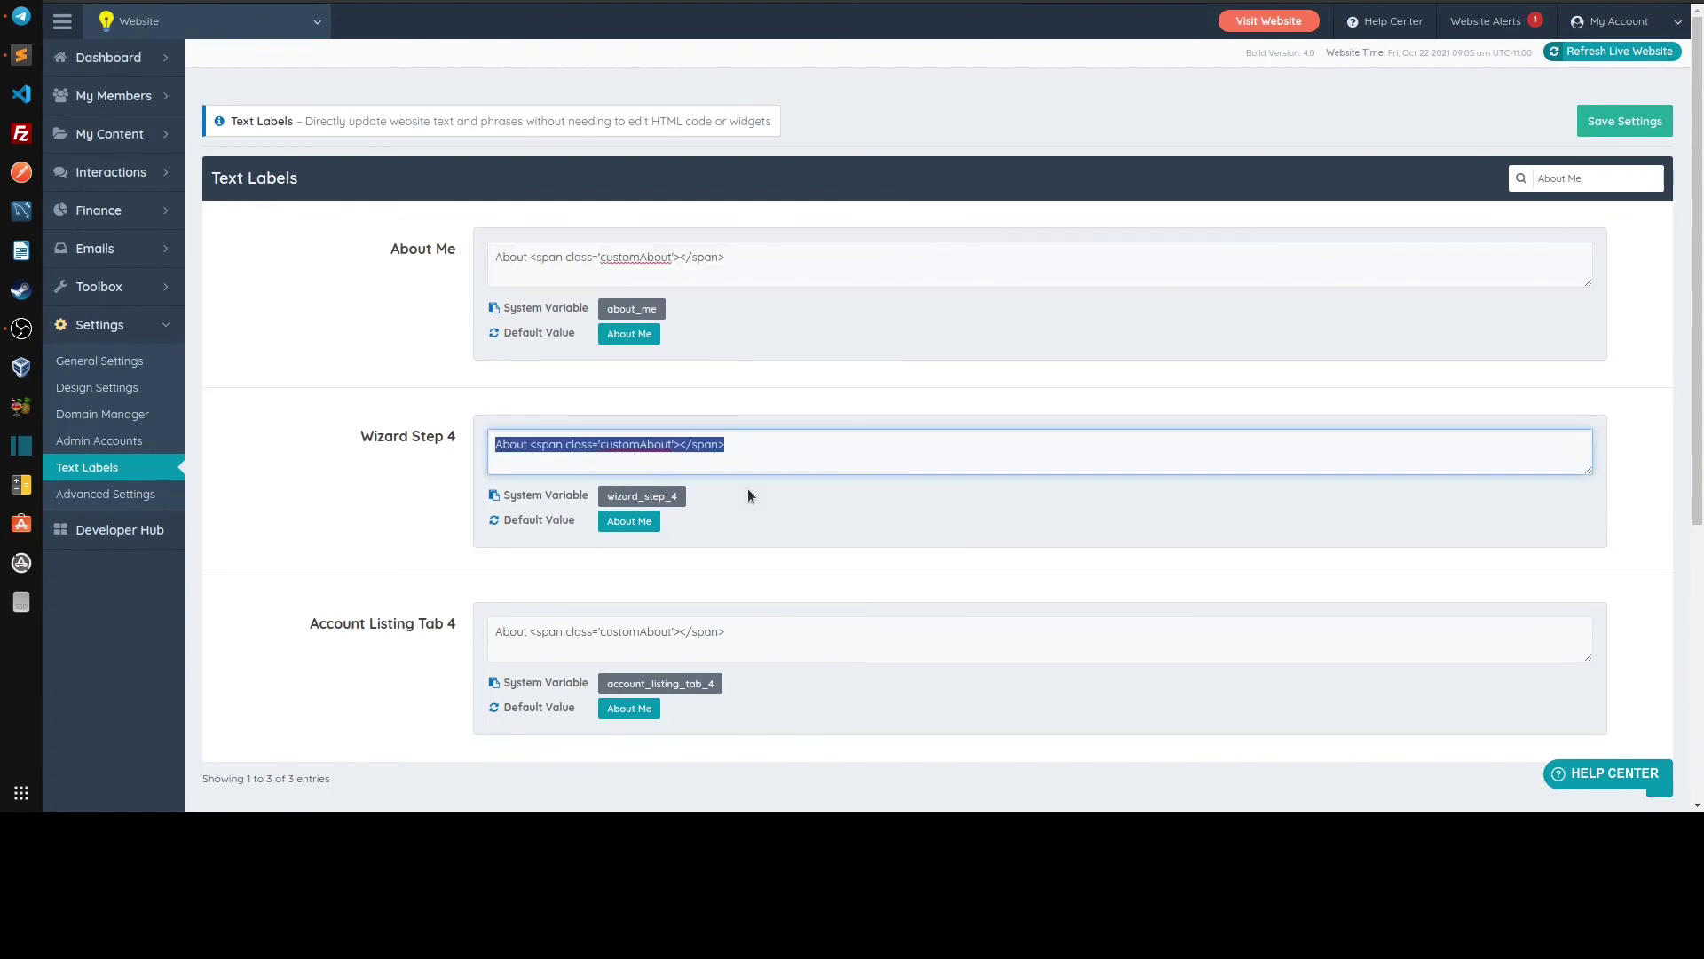
click(580, 448)
drag(597, 448, 607, 448)
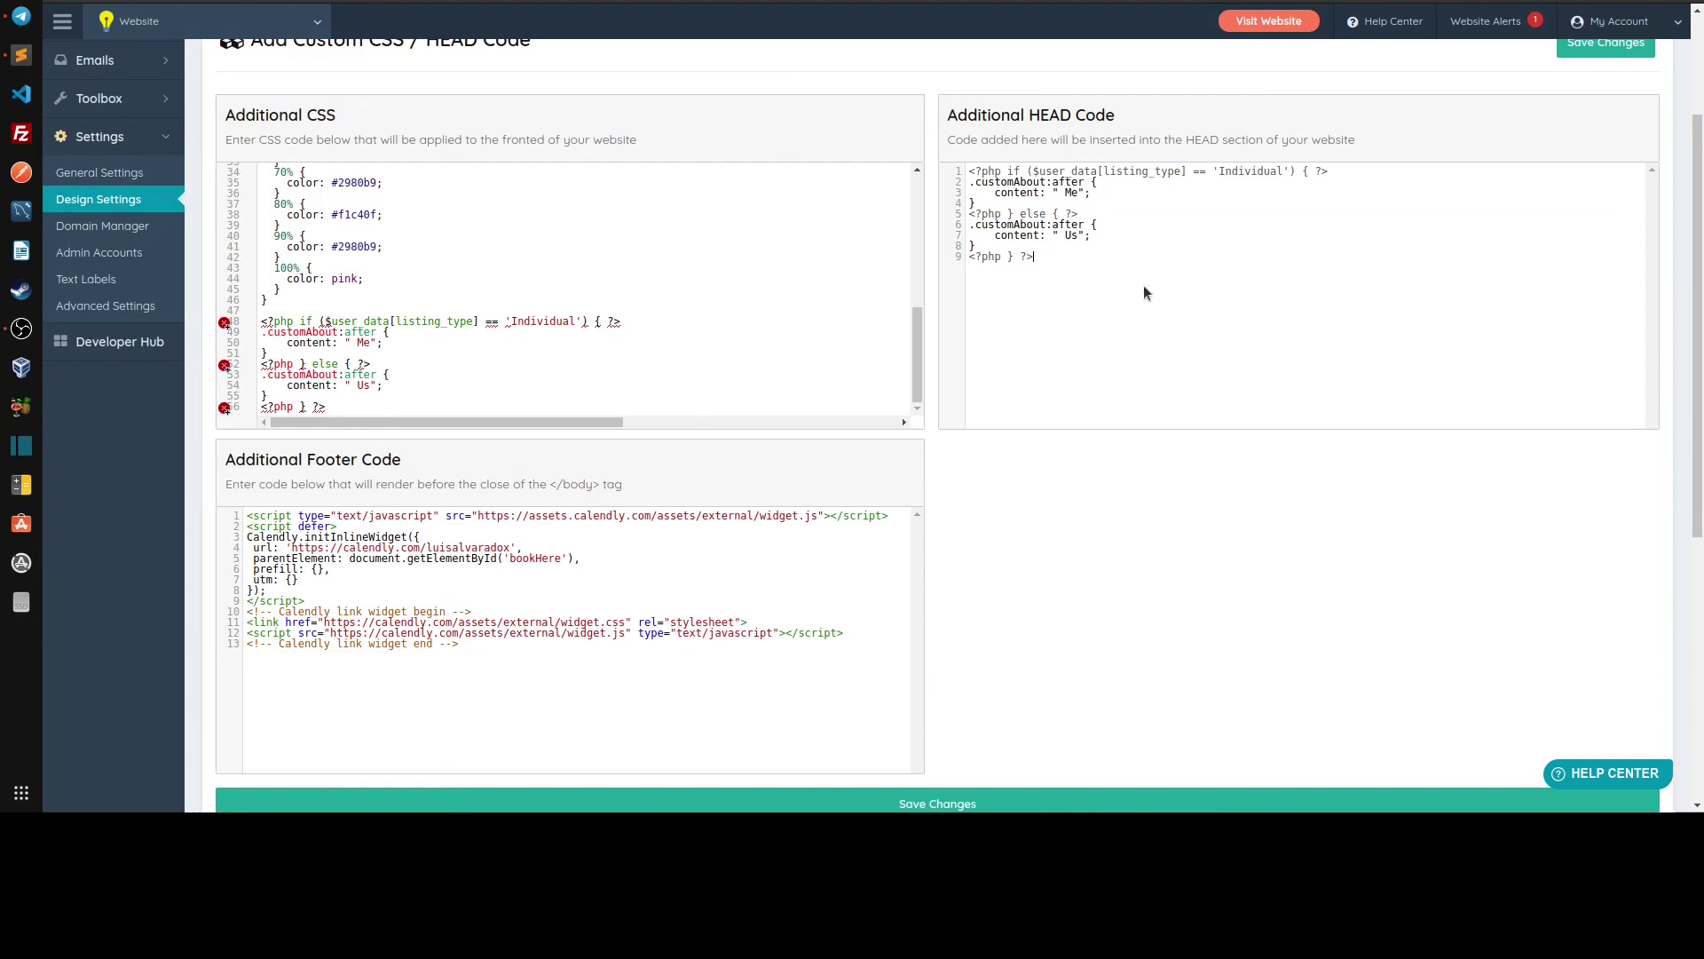
drag(1144, 286, 958, 169)
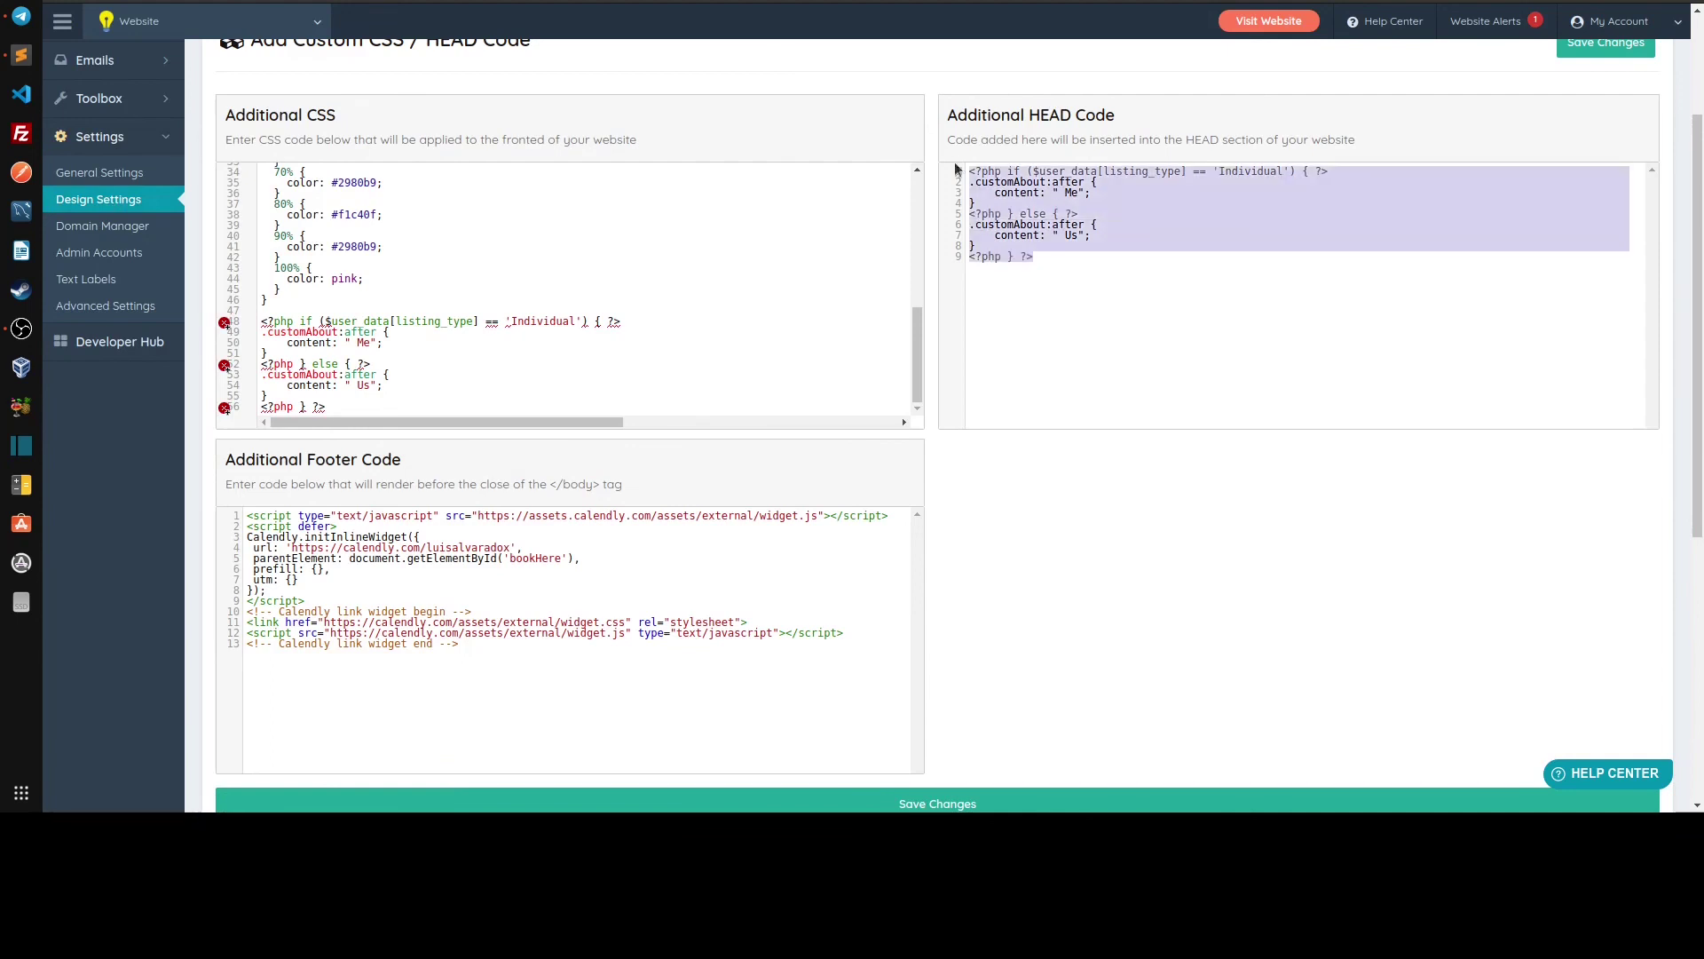
click(1119, 178)
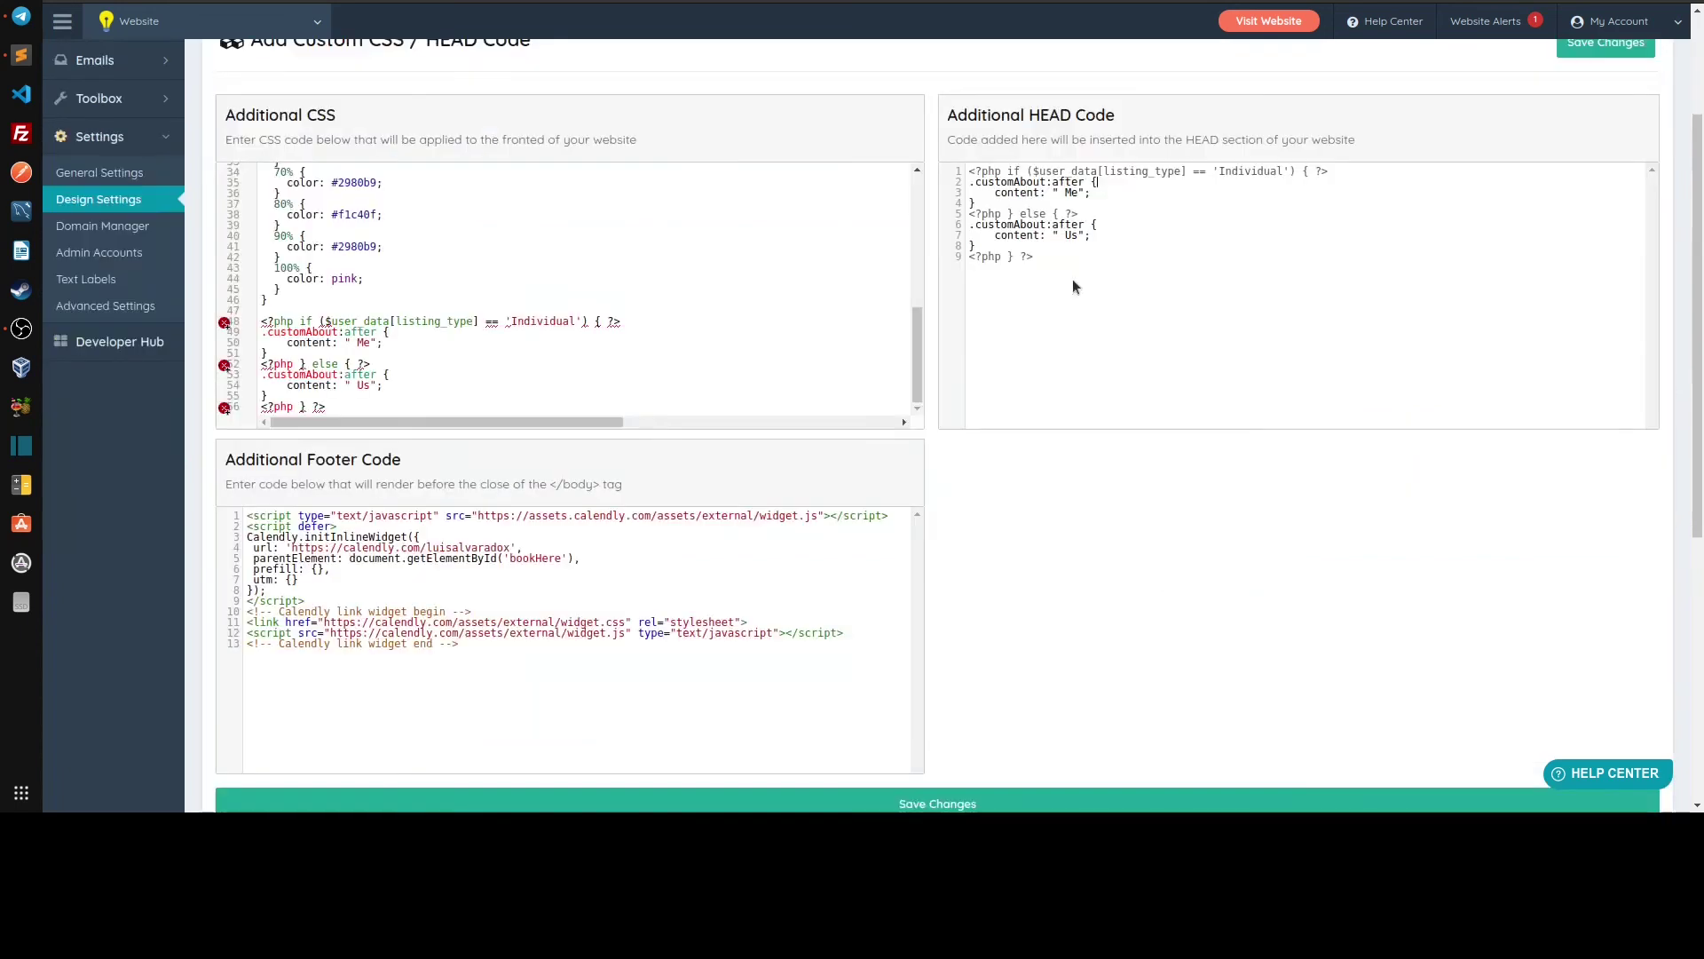
click(1074, 283)
scroll(924, 434, up, 2)
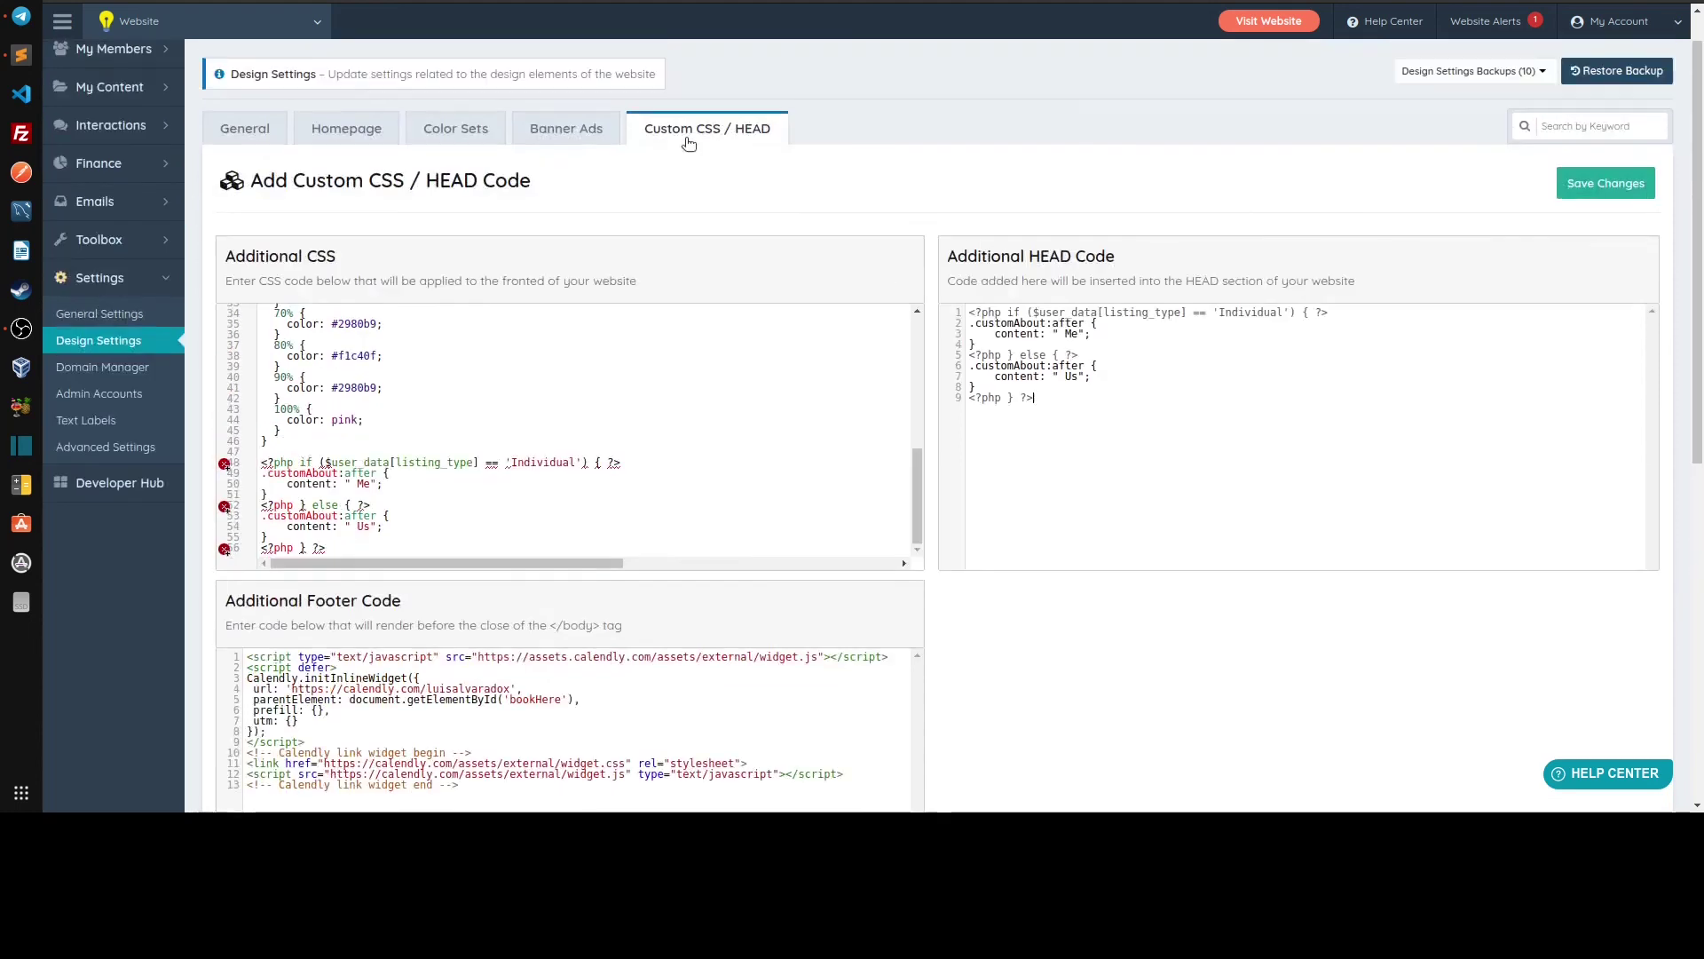